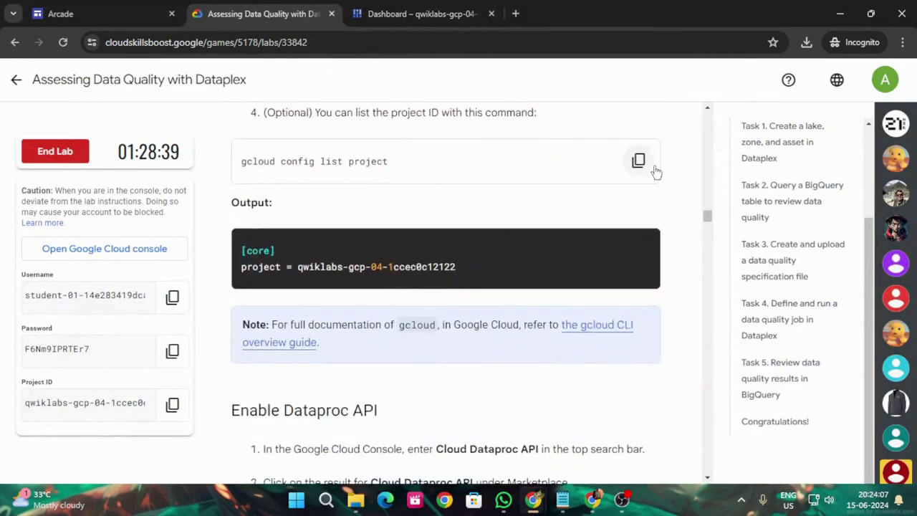
Run the copied command gcloud config list project in the Cloud Shell terminal.
{"action": "left_click", "coordinate": [423, 14]}
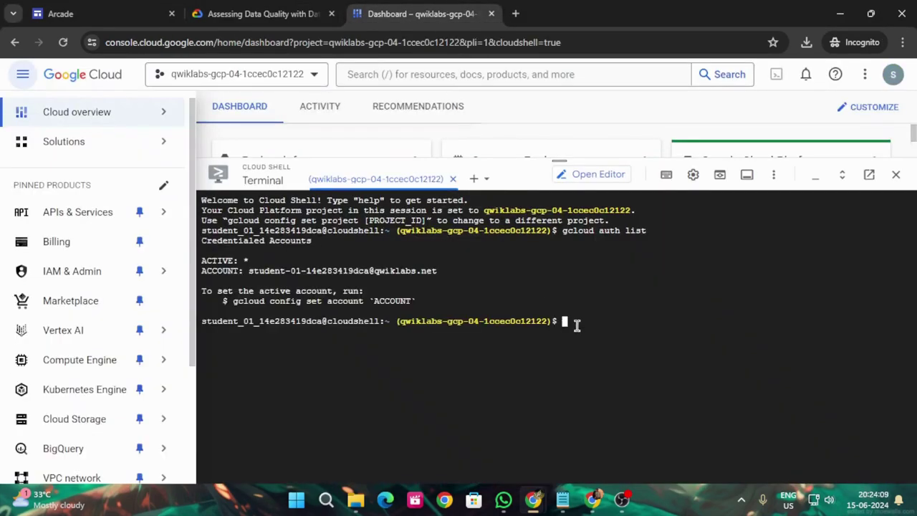
{"action": "key", "text": "ctrl+v"}
{"action": "key", "text": "Return"}
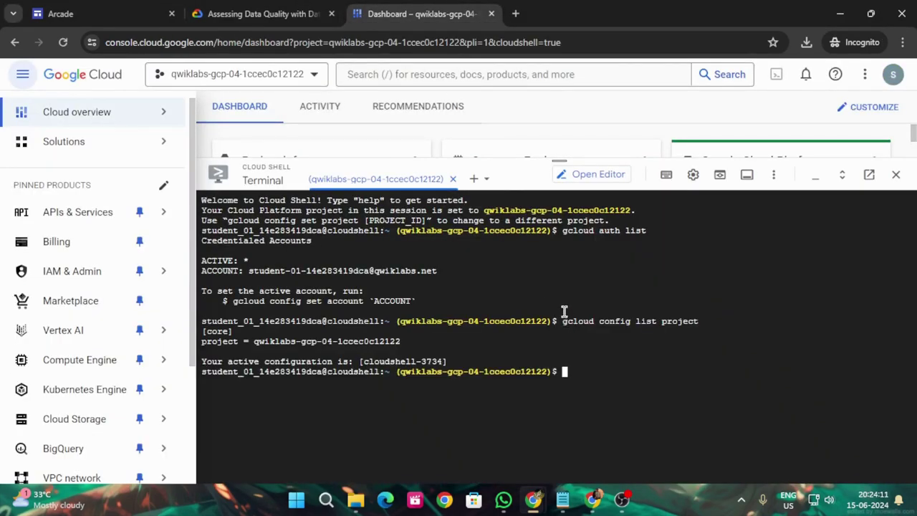
Copy "Cloud Dataproc API" from the lab instructions and search the console's API Library for it.
{"action": "left_click", "coordinate": [262, 14]}
{"action": "scroll", "coordinate": [503, 343], "scroll_direction": "down", "scroll_amount": 4}
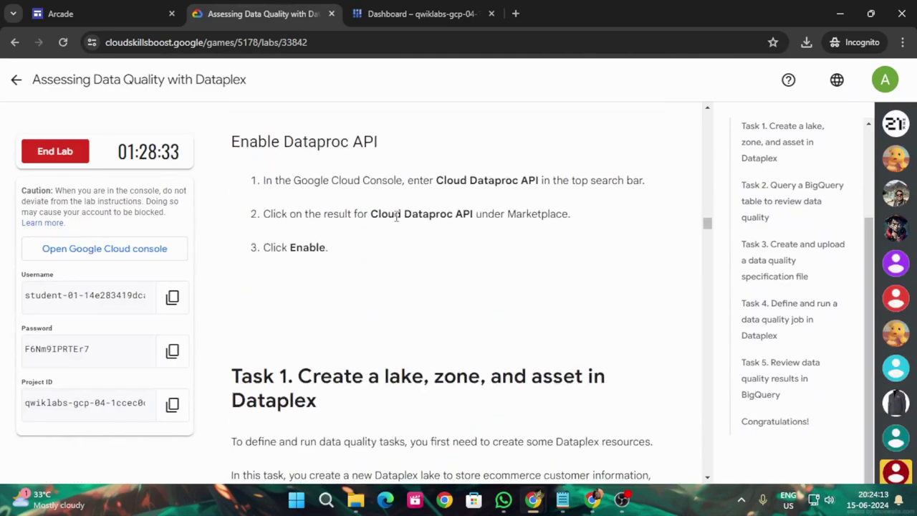
{"action": "left_click_drag", "start_coordinate": [370, 214], "coordinate": [474, 214]}
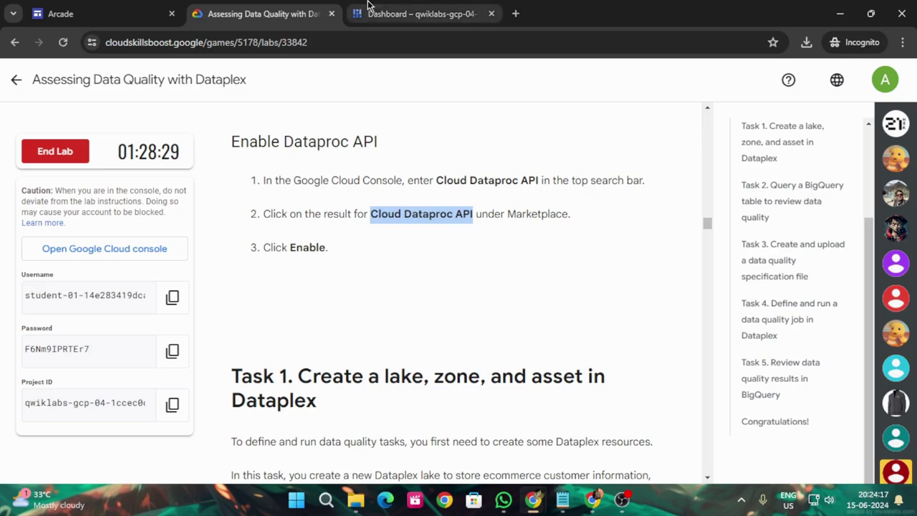
{"action": "left_click", "coordinate": [408, 14]}
{"action": "left_click_drag", "start_coordinate": [571, 163], "coordinate": [587, 306]}
{"action": "mouse_move", "coordinate": [126, 223]}
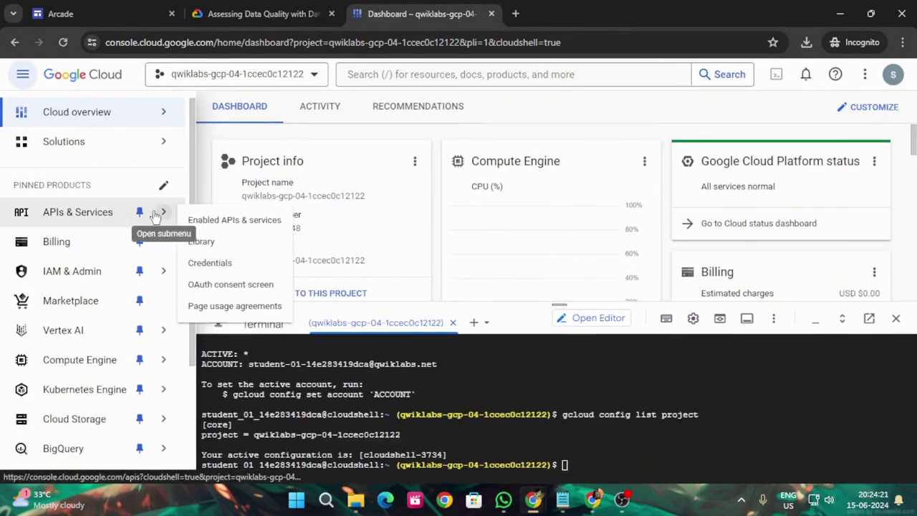
{"action": "left_click", "coordinate": [201, 241]}
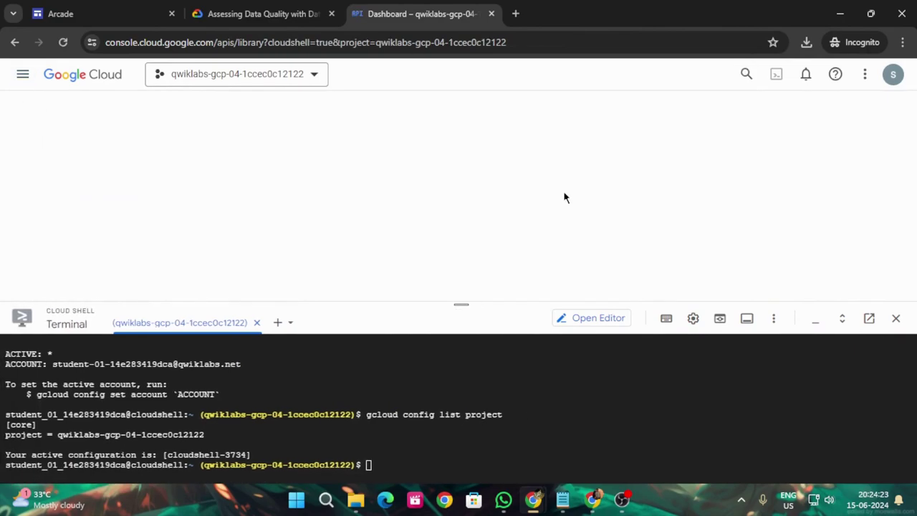
{"action": "key", "text": "ctrl+v"}
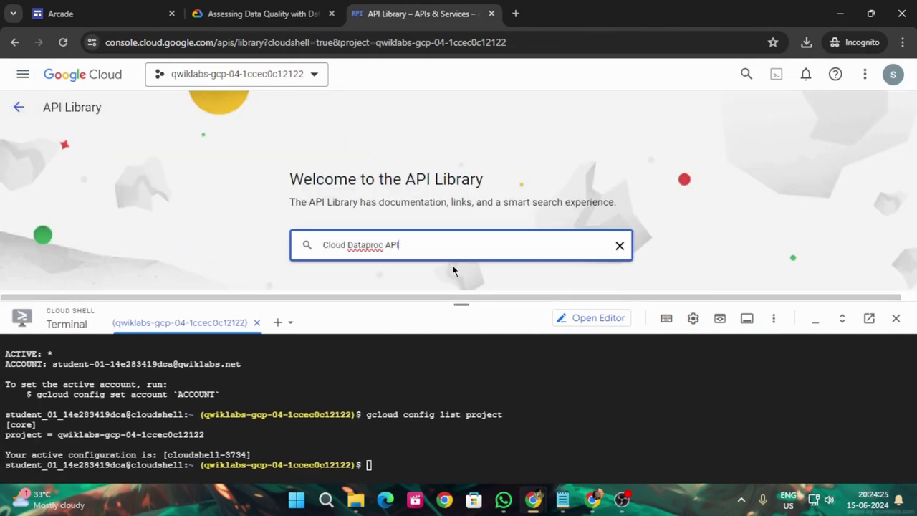
{"action": "key", "text": "Return"}
Open the Cloud Dataproc API product page from the search results and enable the API.
{"action": "left_click_drag", "start_coordinate": [468, 304], "coordinate": [462, 347]}
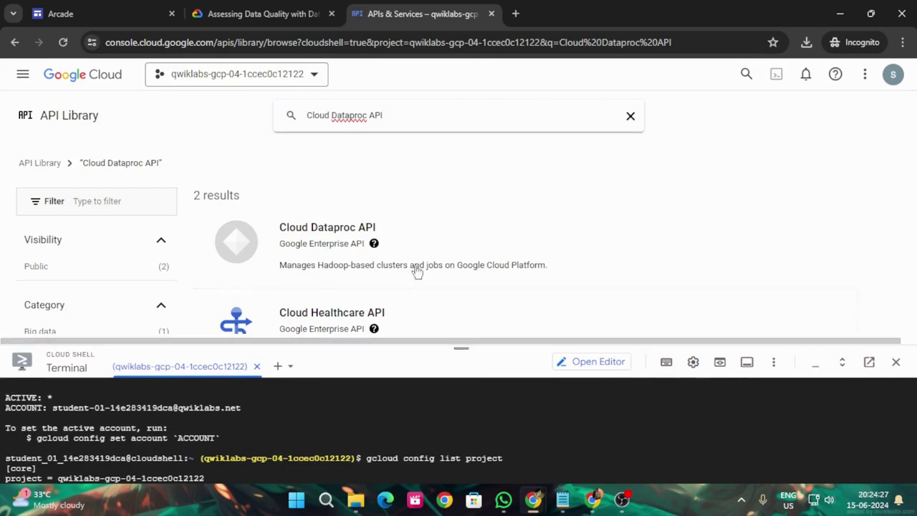
{"action": "left_click", "coordinate": [334, 237]}
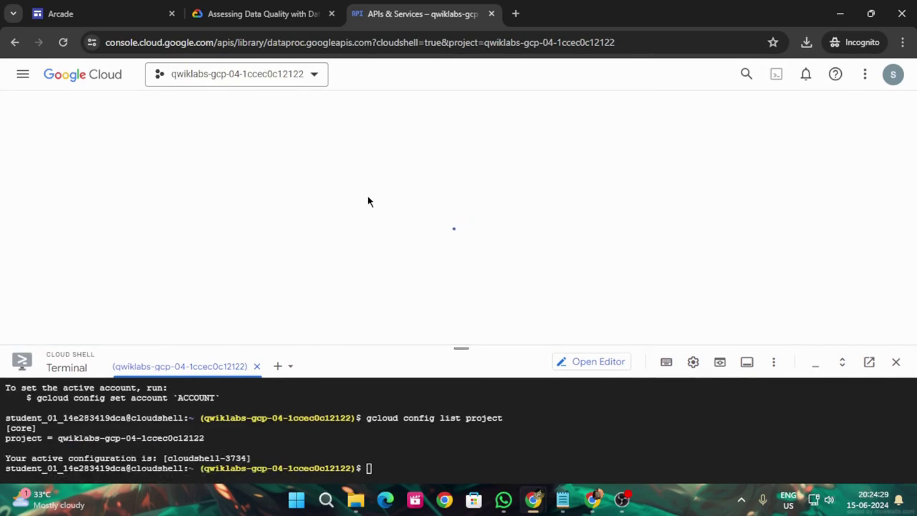
{"action": "left_click", "coordinate": [157, 245]}
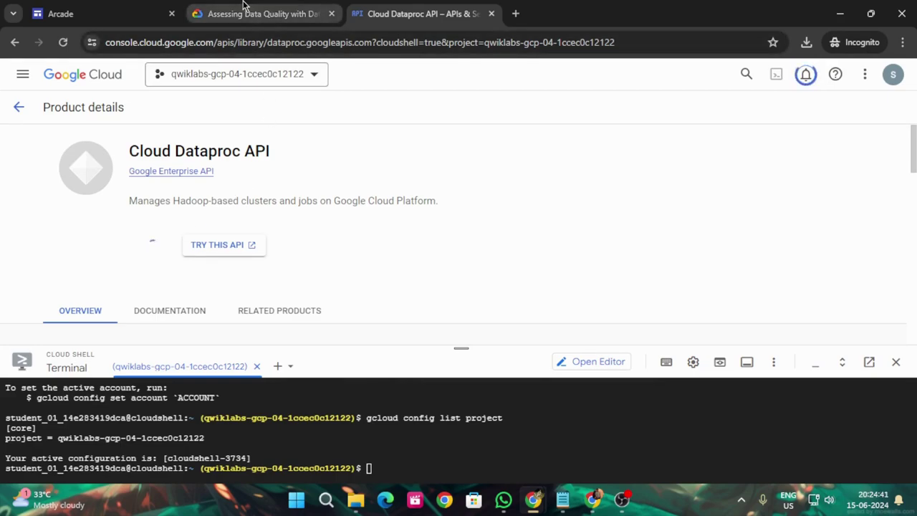
Copy "Dataplex" from the lab instructions, search the console for it and open the Dataplex product page.
{"action": "left_click", "coordinate": [243, 13]}
{"action": "scroll", "coordinate": [387, 228], "scroll_direction": "down", "scroll_amount": 5}
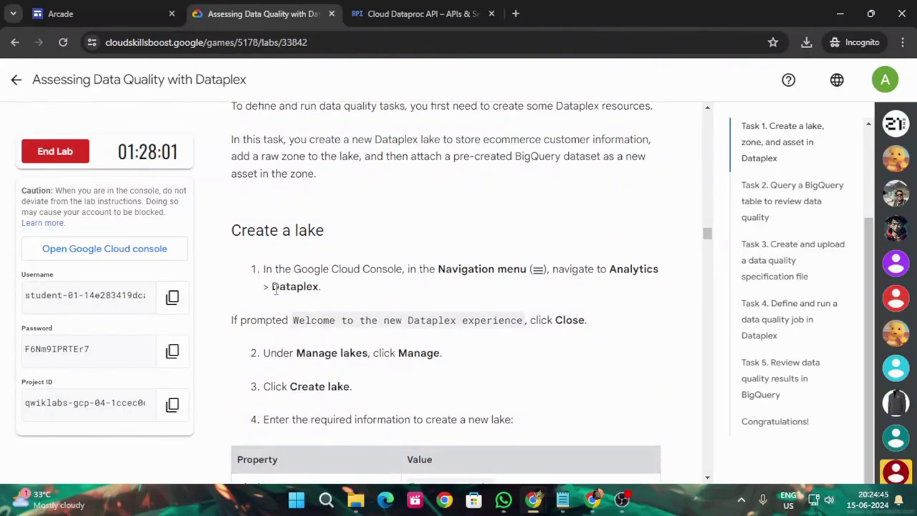
{"action": "left_click_drag", "start_coordinate": [271, 287], "coordinate": [320, 286]}
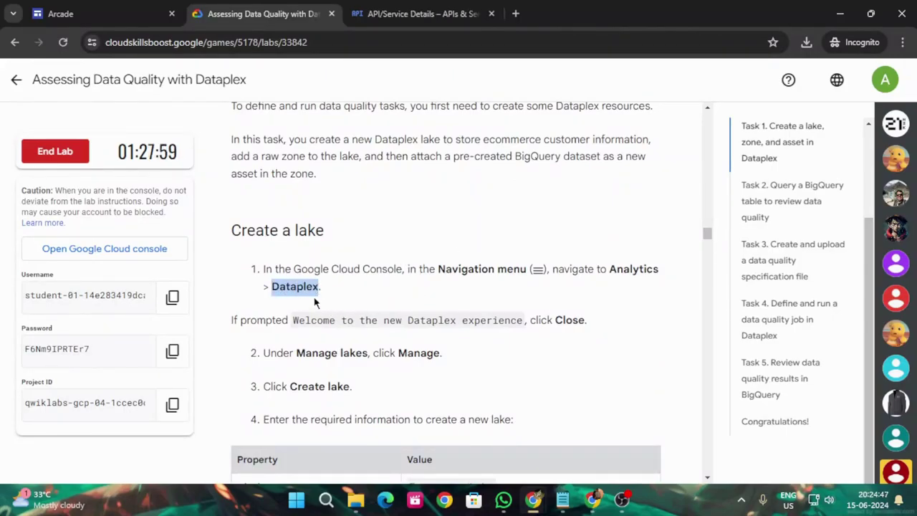
{"action": "left_click", "coordinate": [467, 9]}
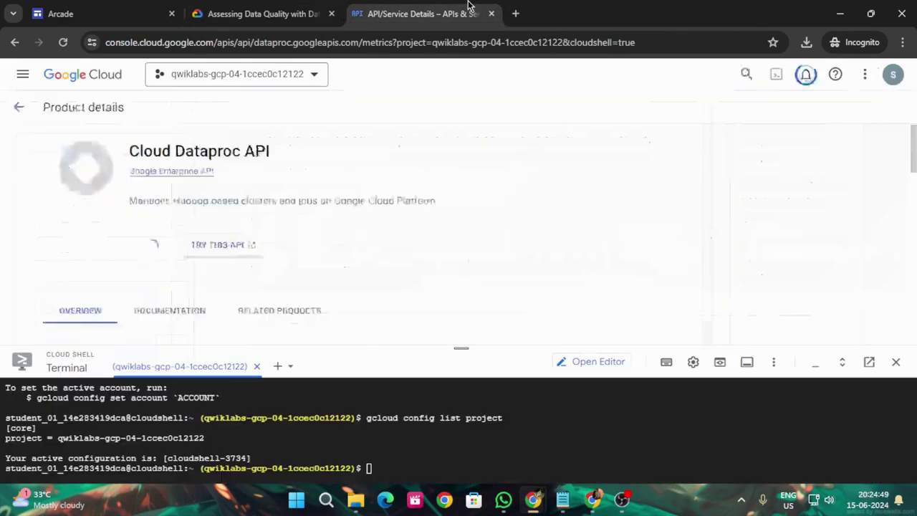
{"action": "left_click", "coordinate": [430, 74]}
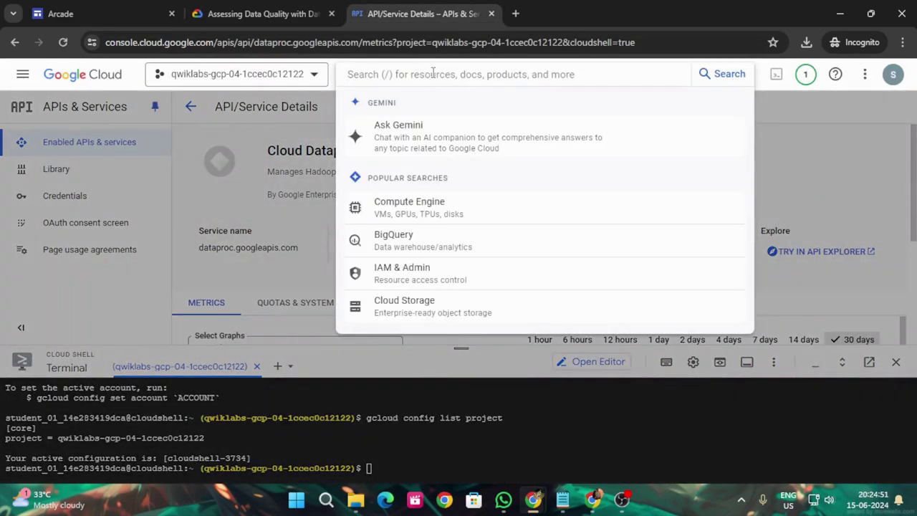
{"action": "key", "text": "ctrl+v"}
{"action": "key", "text": "Return"}
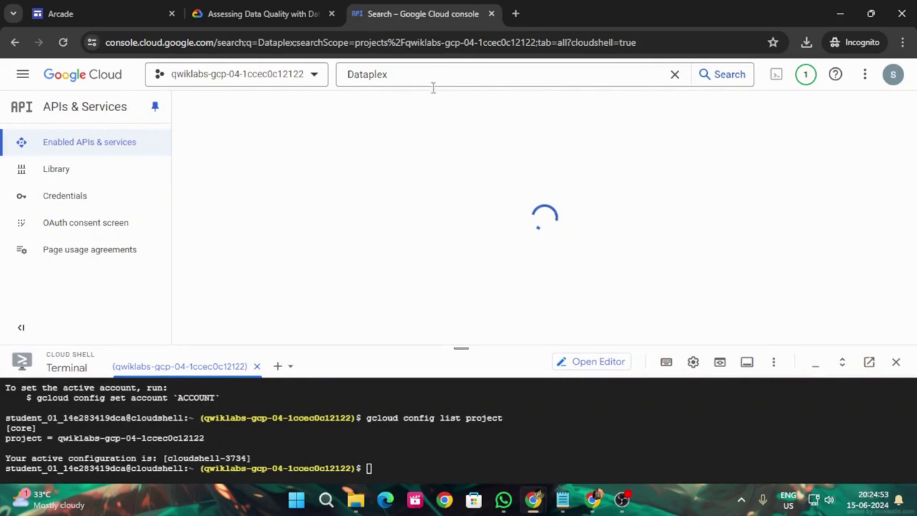
{"action": "left_click", "coordinate": [41, 202]}
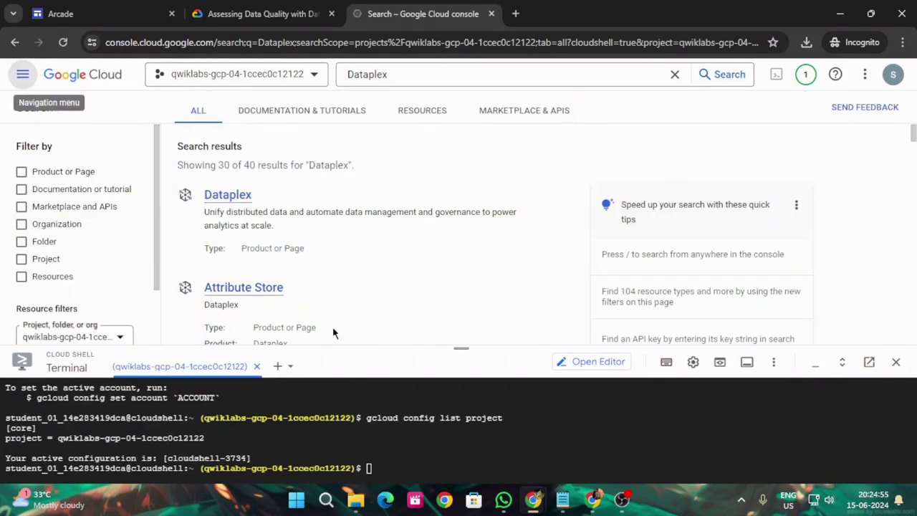
{"action": "left_click", "coordinate": [227, 204]}
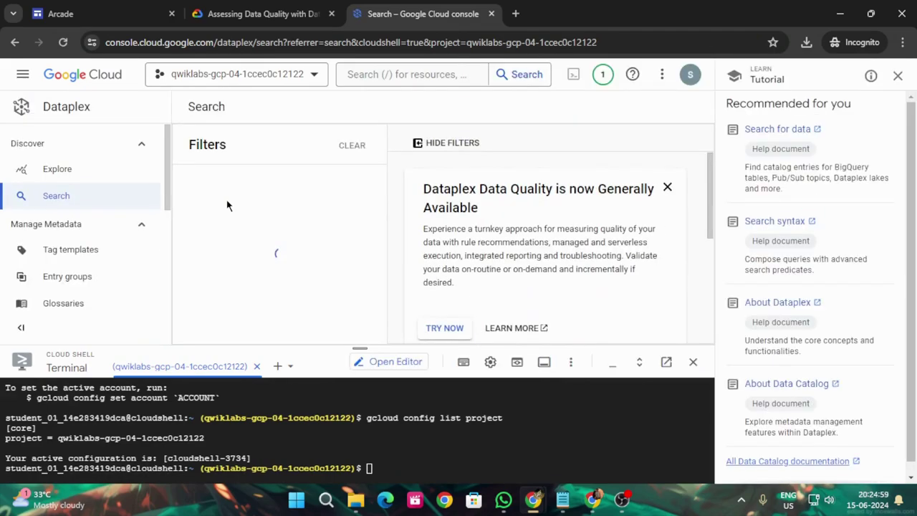
Close the tutorial, shrink the Cloud Shell area and open the Dataplex lake management page.
{"action": "left_click", "coordinate": [898, 76]}
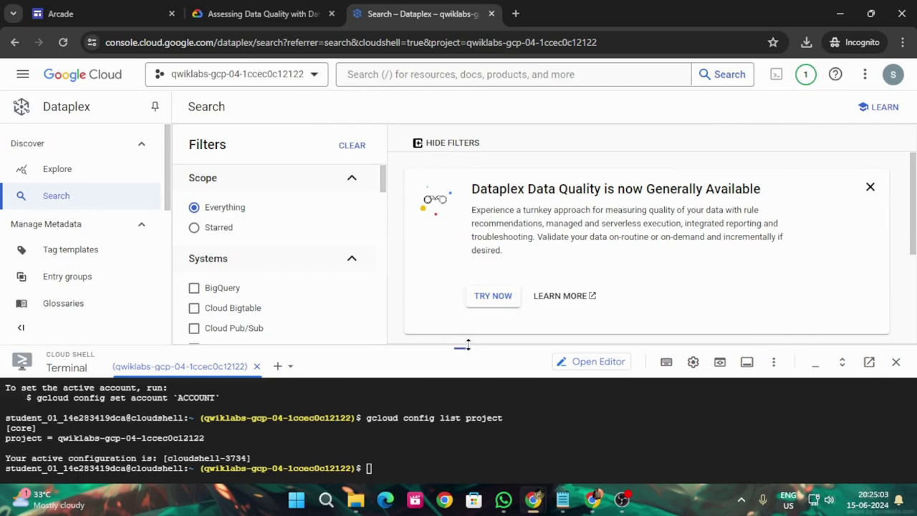
{"action": "left_click_drag", "start_coordinate": [463, 352], "coordinate": [466, 458]}
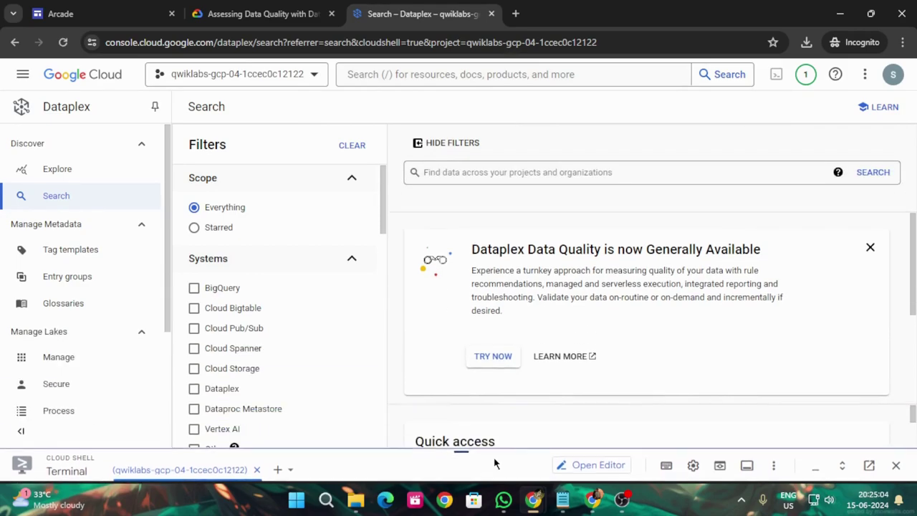
{"action": "left_click", "coordinate": [100, 371]}
Copy the lake's display name "Ecommerce Lake" from the lab instructions.
{"action": "left_click", "coordinate": [252, 8]}
{"action": "scroll", "coordinate": [478, 278], "scroll_direction": "down", "scroll_amount": 2}
{"action": "scroll", "coordinate": [479, 278], "scroll_direction": "down", "scroll_amount": 2}
{"action": "left_click_drag", "start_coordinate": [408, 287], "coordinate": [520, 285]}
{"action": "key", "text": "ctrl+c"}
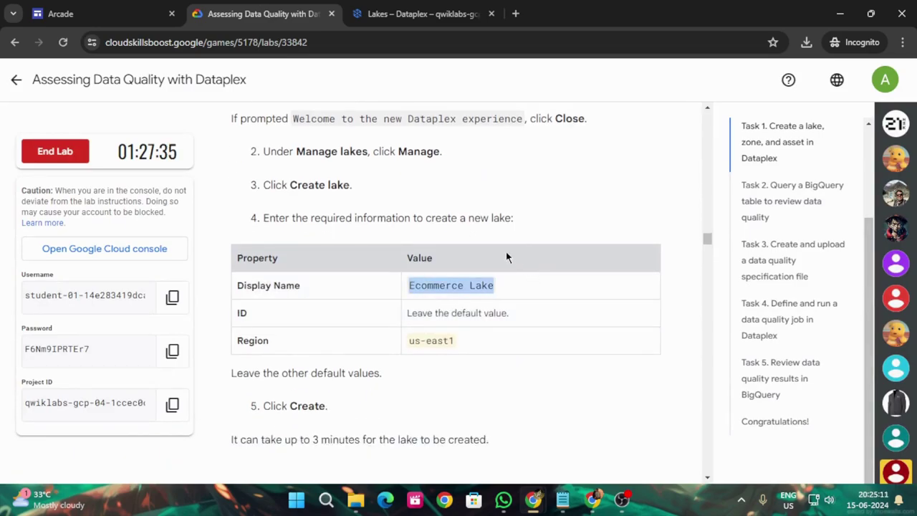
Create a Dataplex lake with the display name Ecommerce Lake, region us-east1 and the other defaults.
{"action": "left_click", "coordinate": [415, 14]}
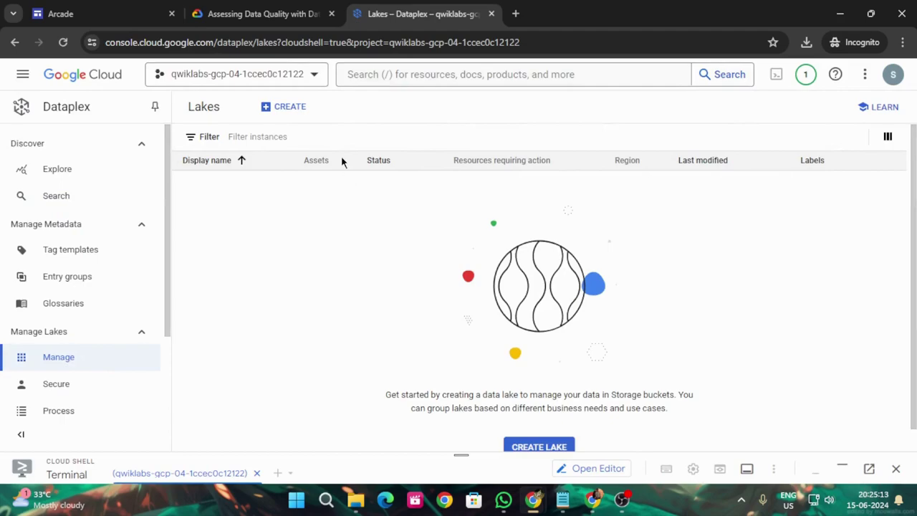
{"action": "left_click", "coordinate": [277, 107]}
{"action": "left_click", "coordinate": [275, 156]}
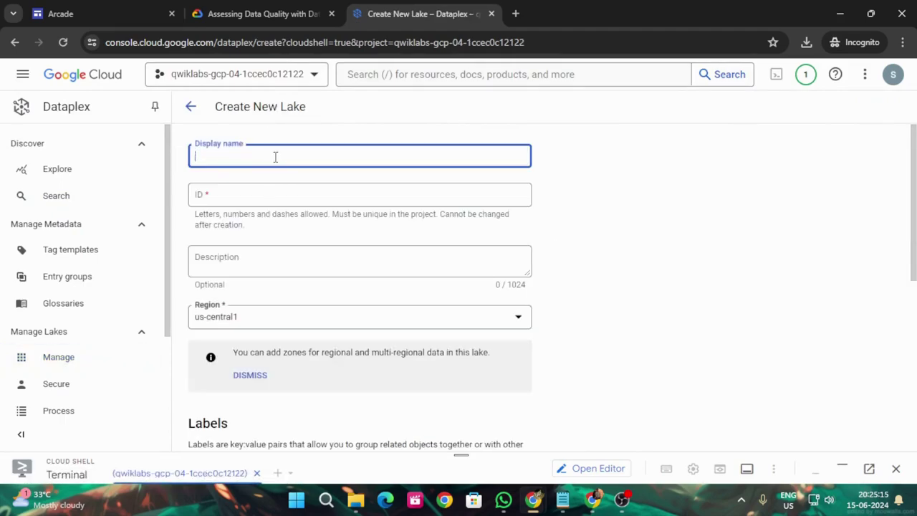
{"action": "key", "text": "ctrl+v"}
{"action": "left_click", "coordinate": [220, 318]}
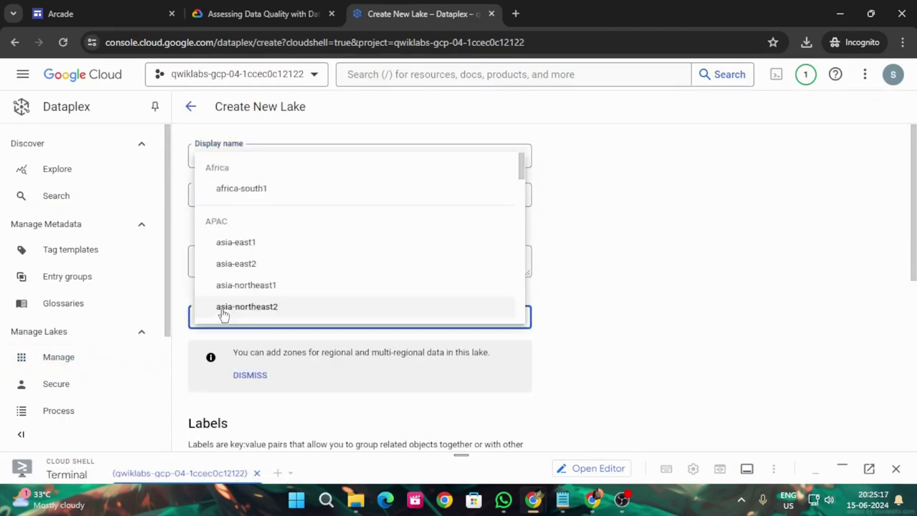
{"action": "left_click", "coordinate": [229, 261]}
{"action": "scroll", "coordinate": [273, 293], "scroll_direction": "down", "scroll_amount": 5}
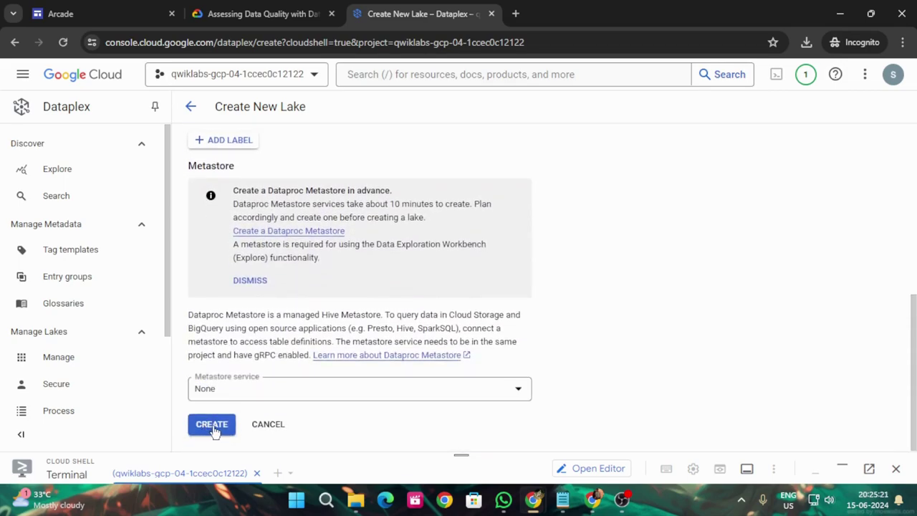
Copy the zone's display name "Customer Contact Raw Zone" from the lab instructions.
{"action": "left_click", "coordinate": [259, 13]}
{"action": "scroll", "coordinate": [466, 326], "scroll_direction": "down", "scroll_amount": 5}
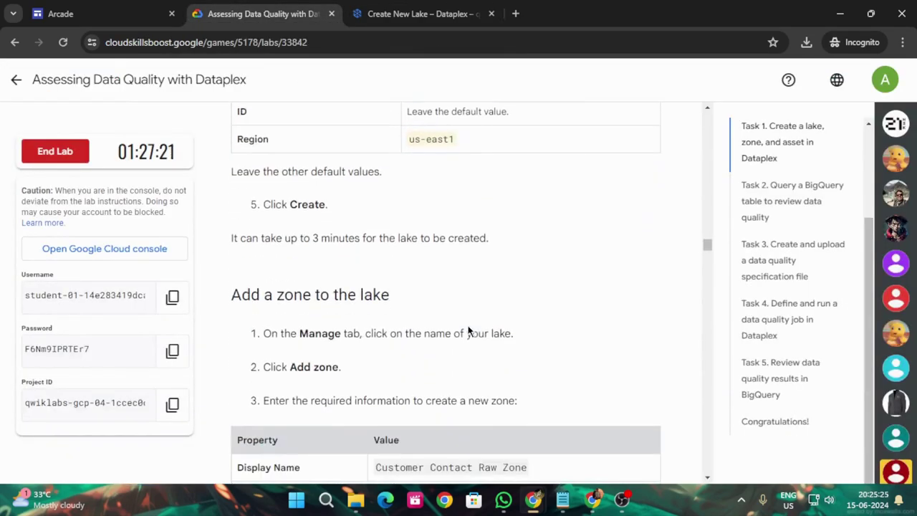
{"action": "left_click_drag", "start_coordinate": [373, 333], "coordinate": [539, 332]}
{"action": "key", "text": "ctrl+c"}
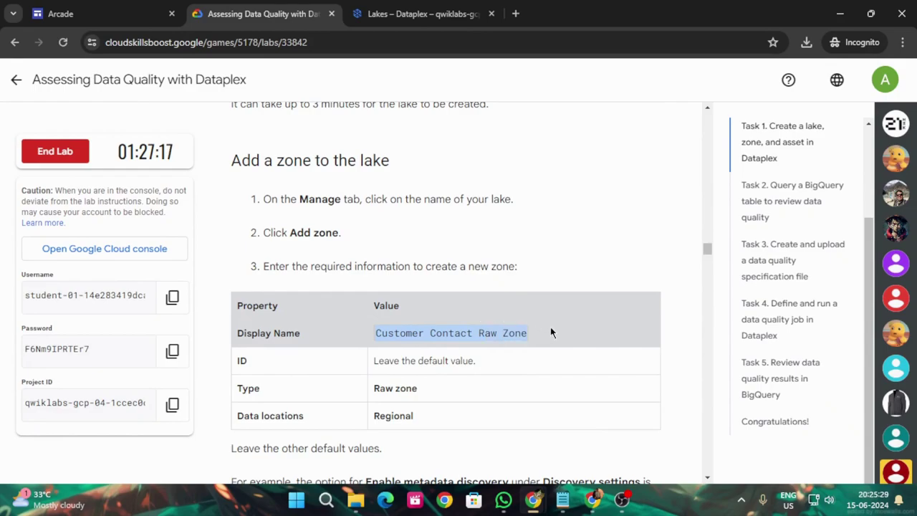
Reload the Lakes list to check the creation status of Ecommerce Lake, consulting the zone instructions while waiting.
{"action": "left_click", "coordinate": [413, 10]}
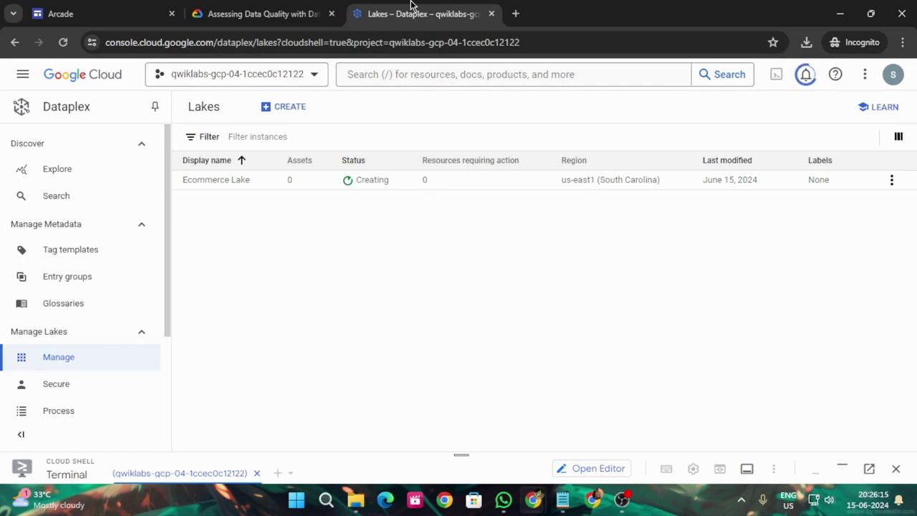
{"action": "left_click", "coordinate": [63, 43]}
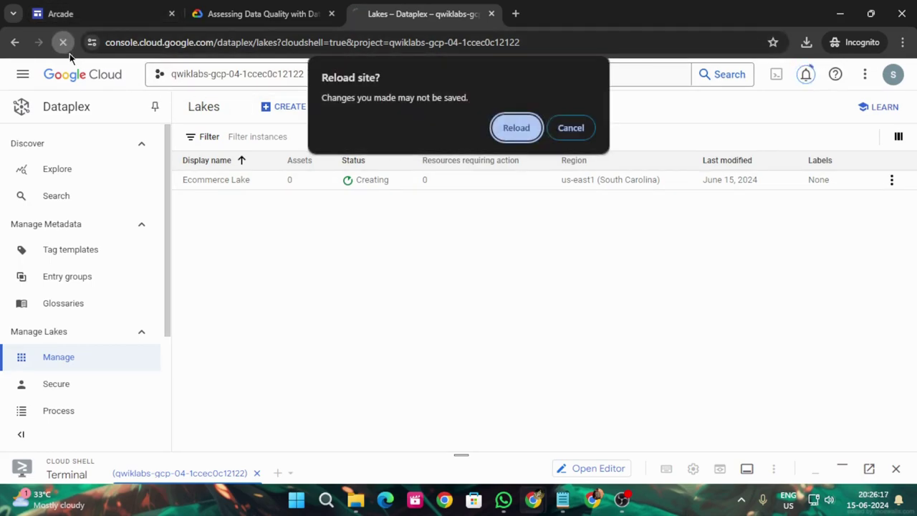
{"action": "left_click", "coordinate": [512, 129]}
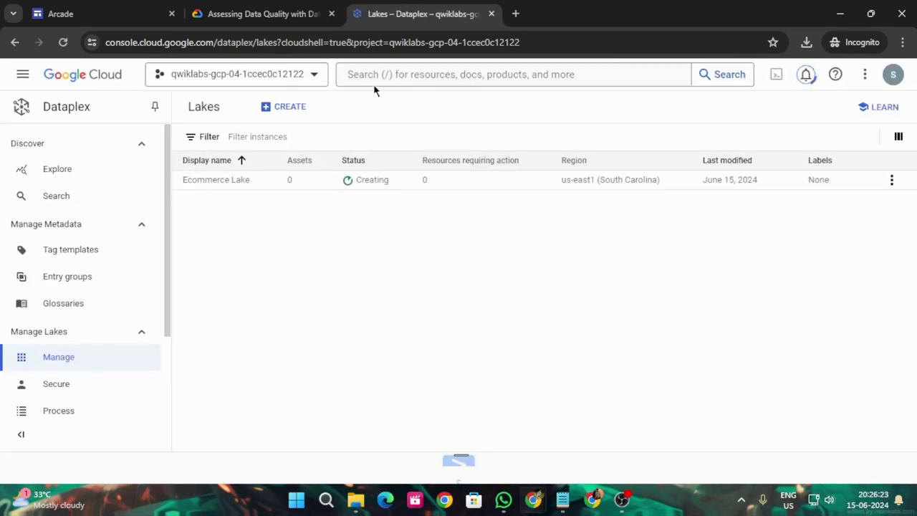
{"action": "left_click", "coordinate": [262, 14]}
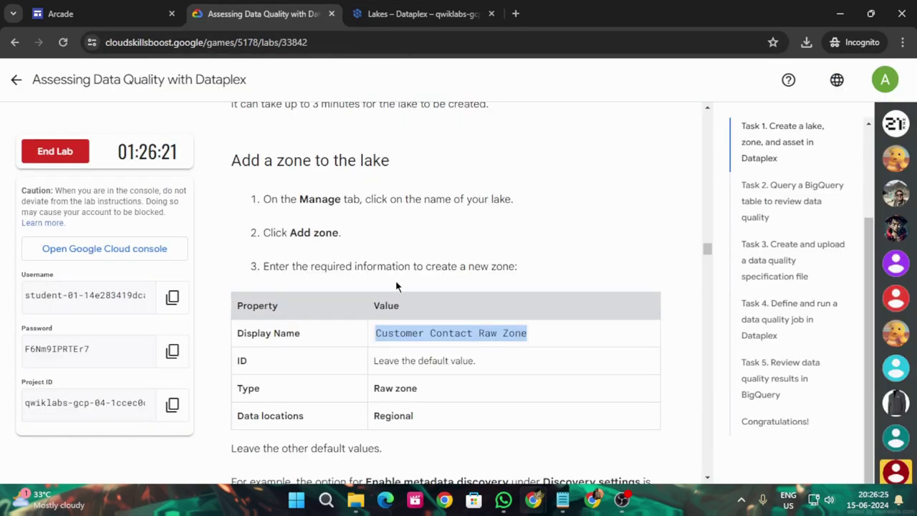
{"action": "scroll", "coordinate": [395, 287], "scroll_direction": "up", "scroll_amount": 1}
{"action": "left_click", "coordinate": [364, 6]}
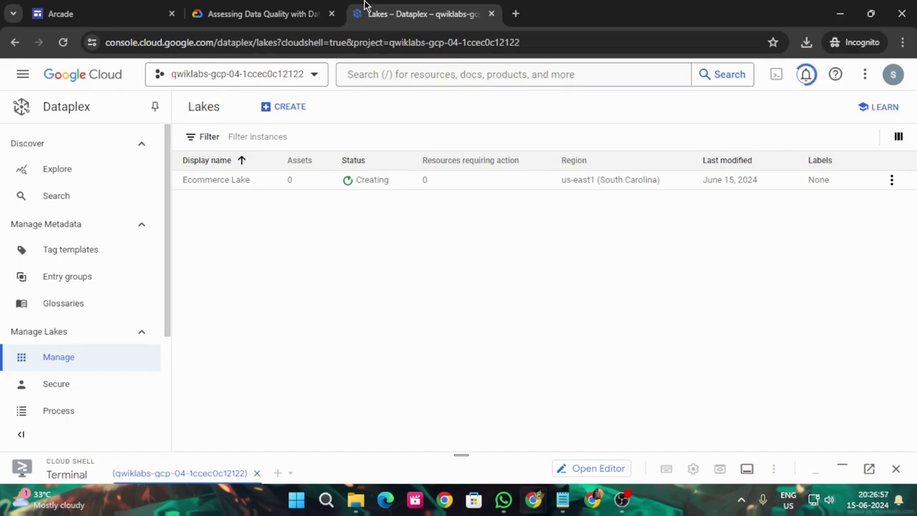
{"action": "left_click", "coordinate": [63, 43]}
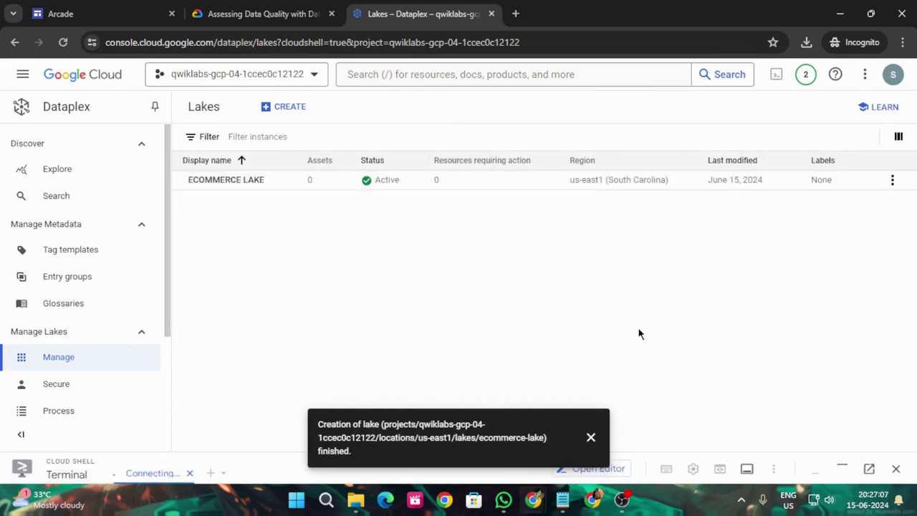
Create a regional raw zone in Ecommerce Lake with the display name Customer Contact Raw Zone and the other defaults.
{"action": "left_click", "coordinate": [590, 437]}
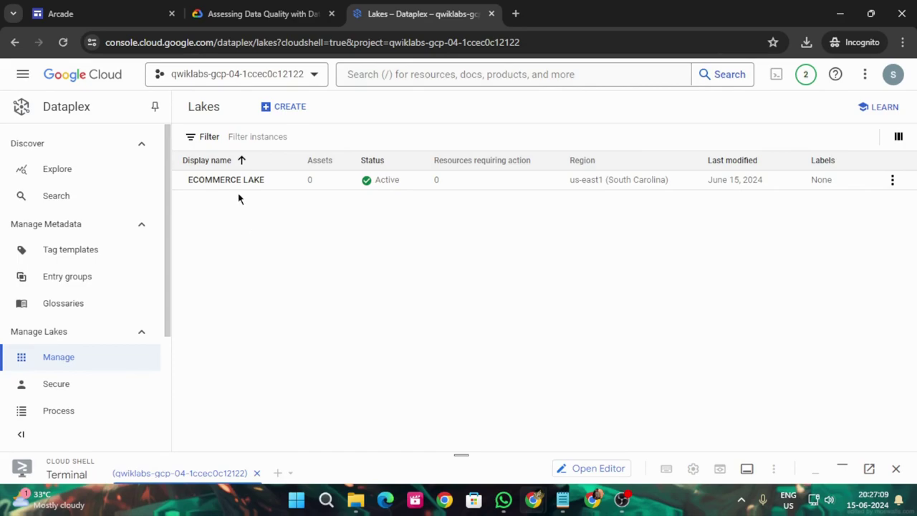
{"action": "left_click", "coordinate": [233, 181]}
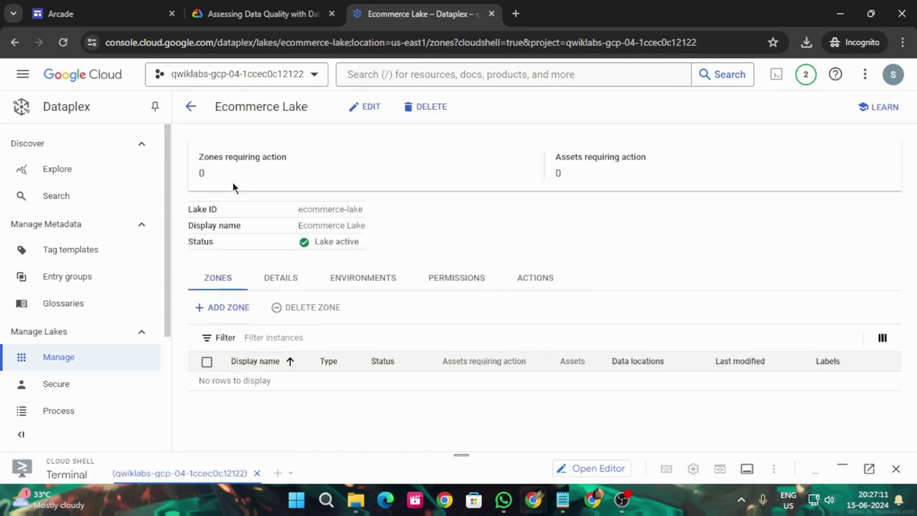
{"action": "left_click", "coordinate": [224, 306]}
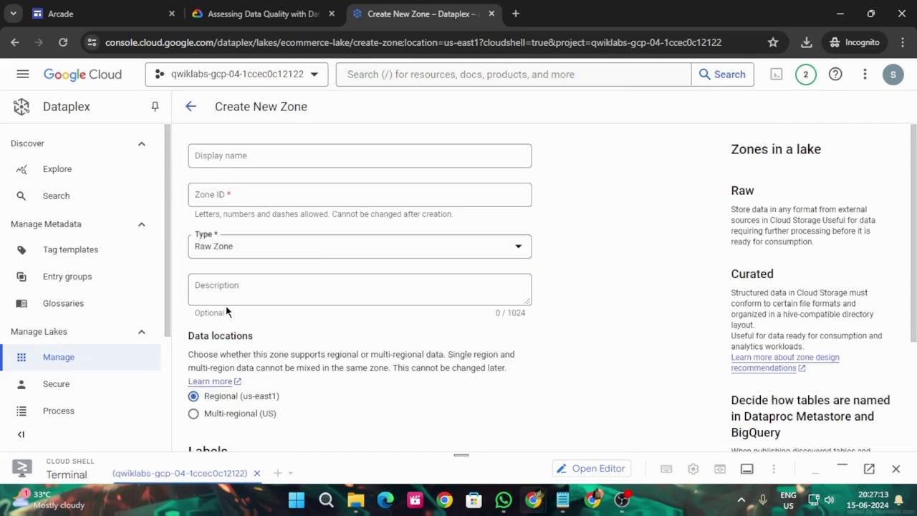
{"action": "left_click", "coordinate": [234, 153]}
{"action": "key", "text": "ctrl+v"}
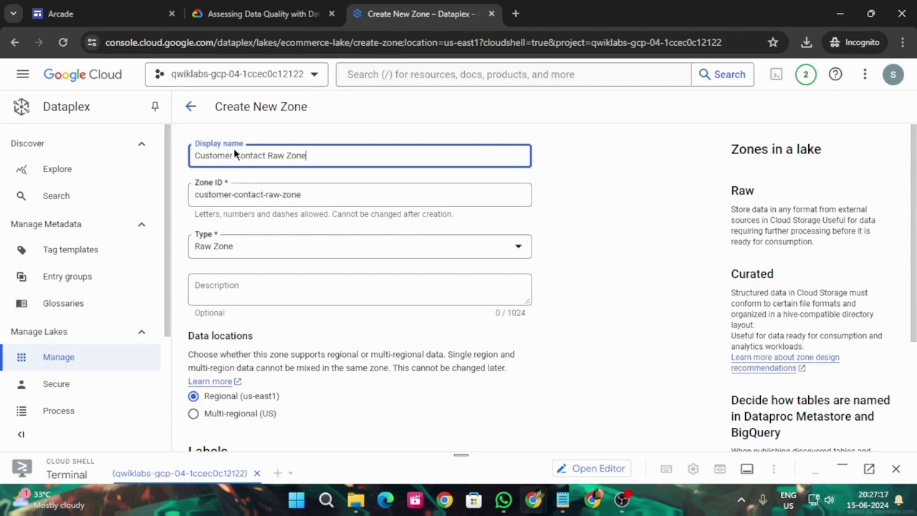
{"action": "scroll", "coordinate": [297, 244], "scroll_direction": "down", "scroll_amount": 3}
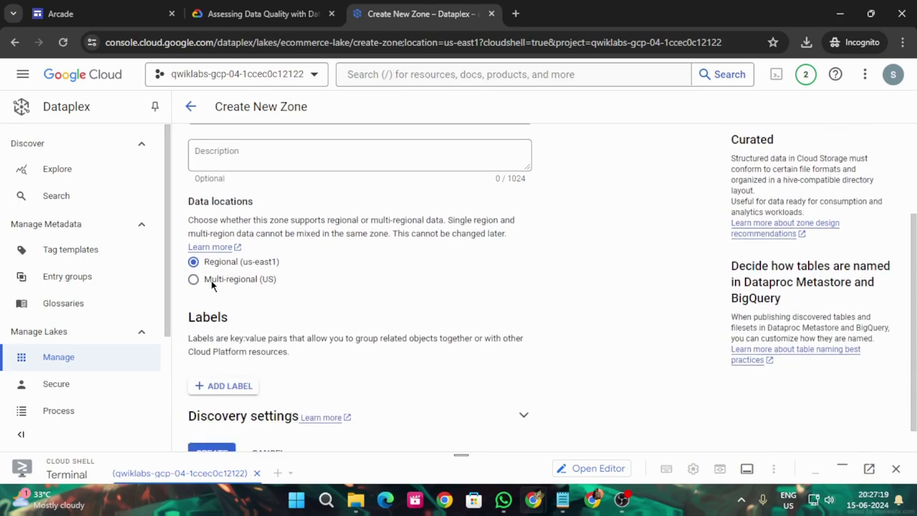
{"action": "scroll", "coordinate": [354, 276], "scroll_direction": "down", "scroll_amount": 1}
{"action": "left_click", "coordinate": [225, 426]}
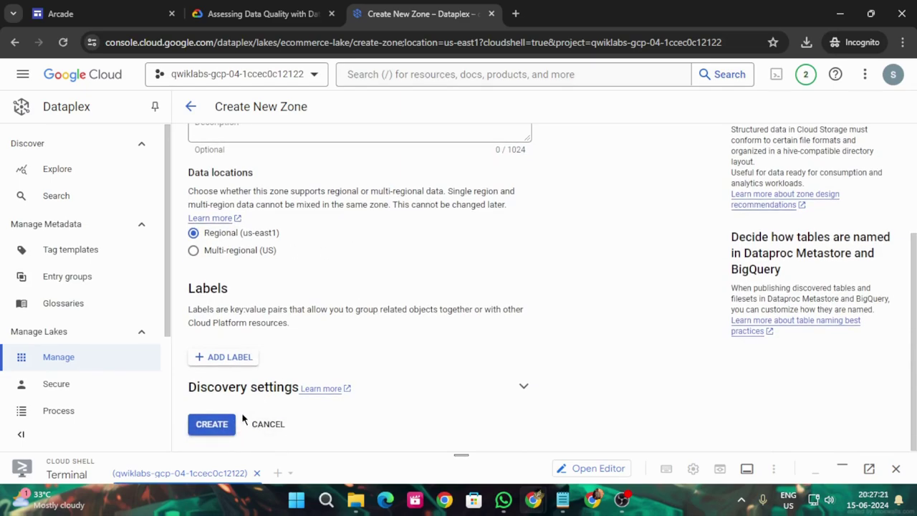
Copy the asset's display name "Contact Info" from the lab instructions for attaching an asset to a zone.
{"action": "left_click", "coordinate": [297, 10]}
{"action": "scroll", "coordinate": [385, 215], "scroll_direction": "down", "scroll_amount": 2}
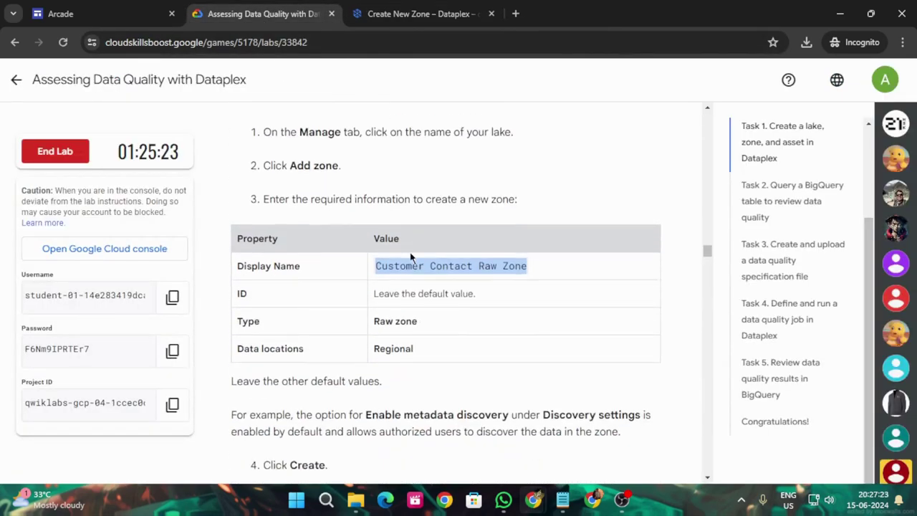
{"action": "scroll", "coordinate": [430, 323], "scroll_direction": "down", "scroll_amount": 3}
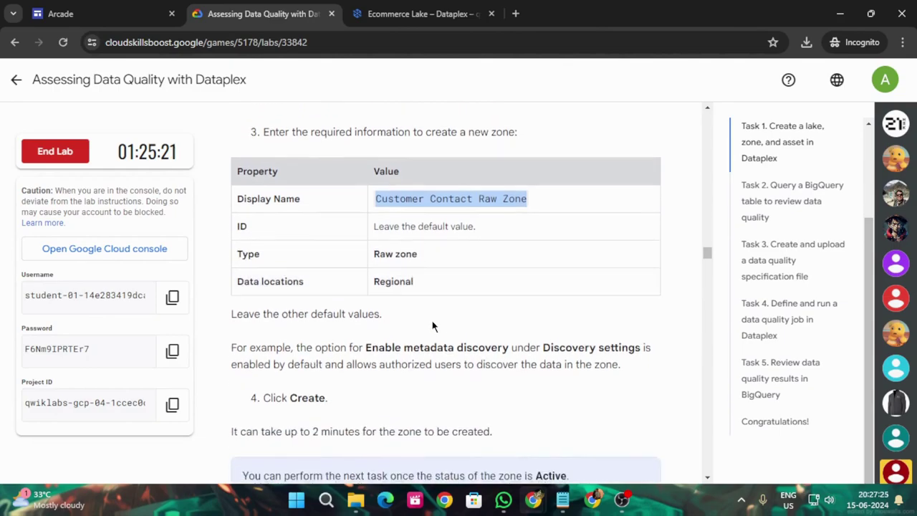
{"action": "scroll", "coordinate": [478, 295], "scroll_direction": "down", "scroll_amount": 4}
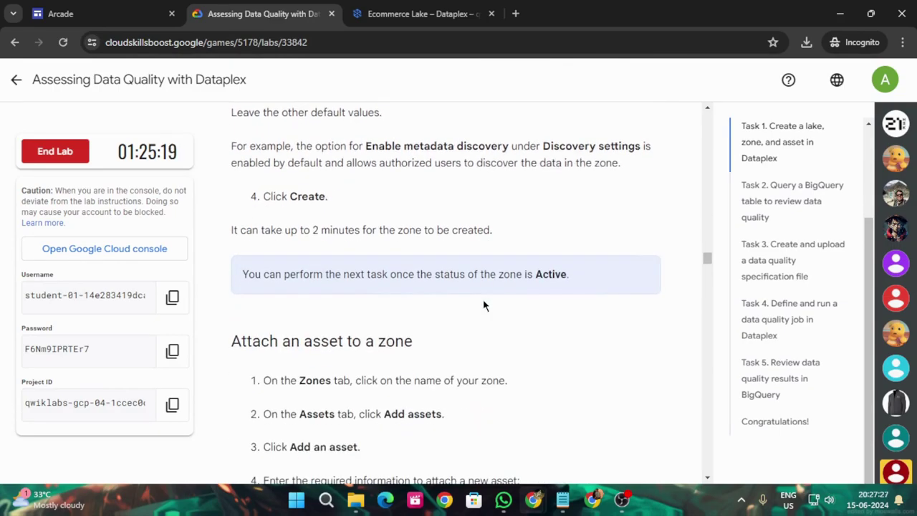
{"action": "scroll", "coordinate": [382, 307], "scroll_direction": "down", "scroll_amount": 1}
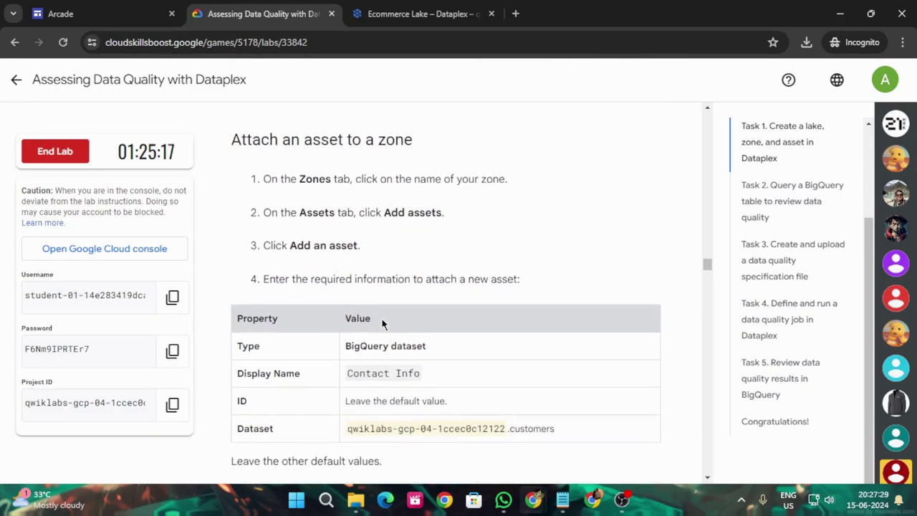
{"action": "left_click_drag", "start_coordinate": [378, 373], "coordinate": [425, 379]}
{"action": "key", "text": "ctrl+c"}
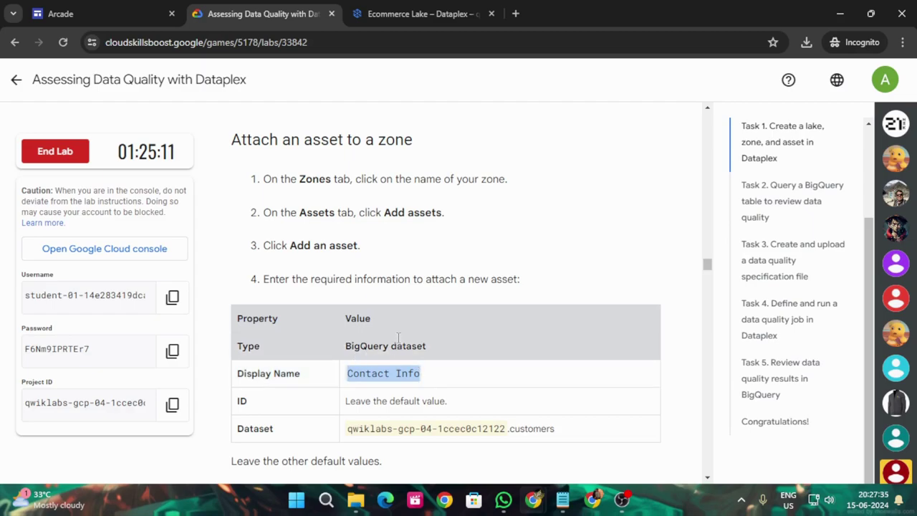
Start a new BigQuery dataset asset in Customer Contact Raw Zone with the display name Contact Info.
{"action": "left_click", "coordinate": [412, 14]}
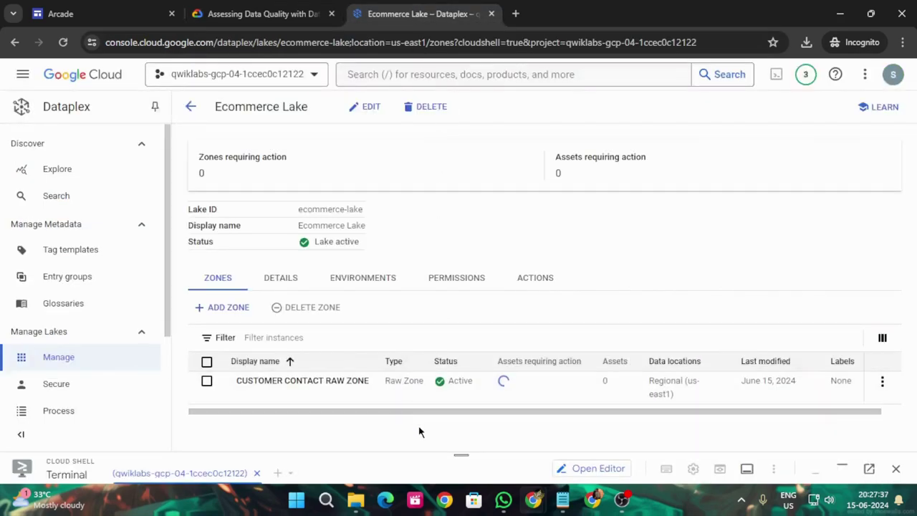
{"action": "left_click", "coordinate": [301, 380]}
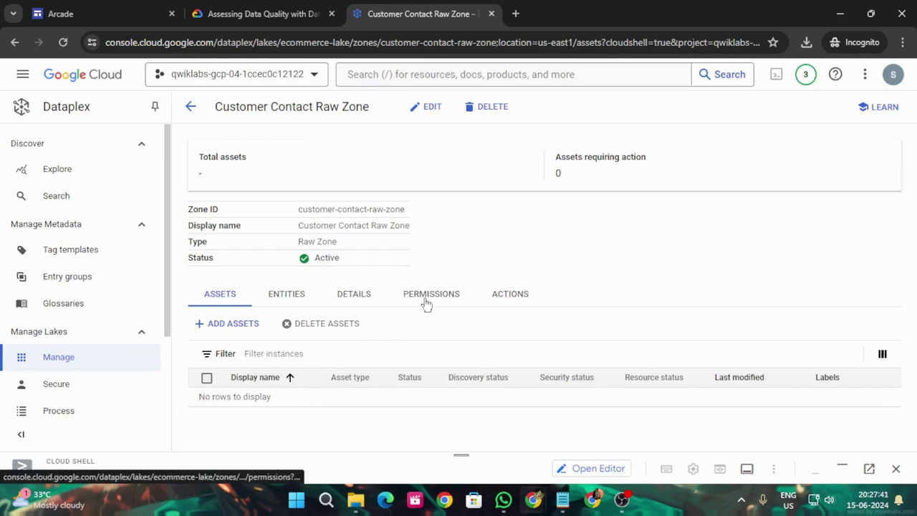
{"action": "left_click", "coordinate": [236, 325]}
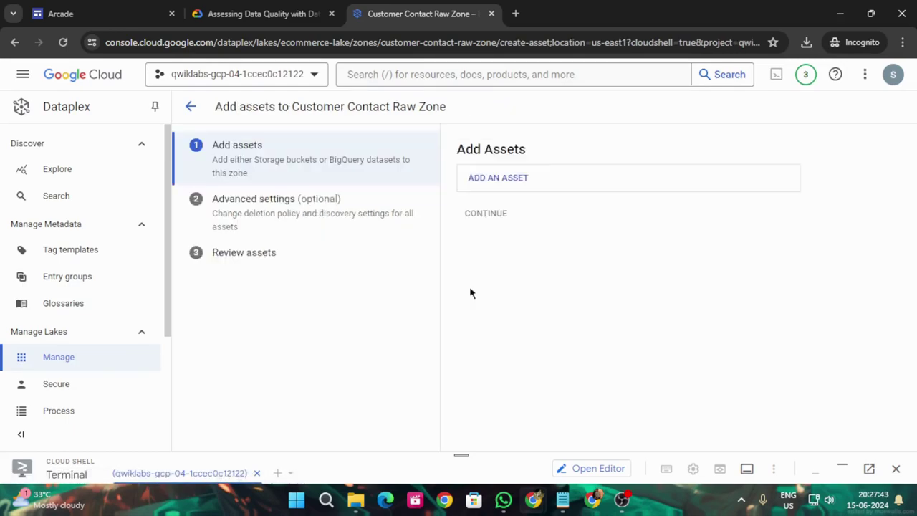
{"action": "left_click", "coordinate": [512, 177]}
{"action": "left_click", "coordinate": [543, 264]}
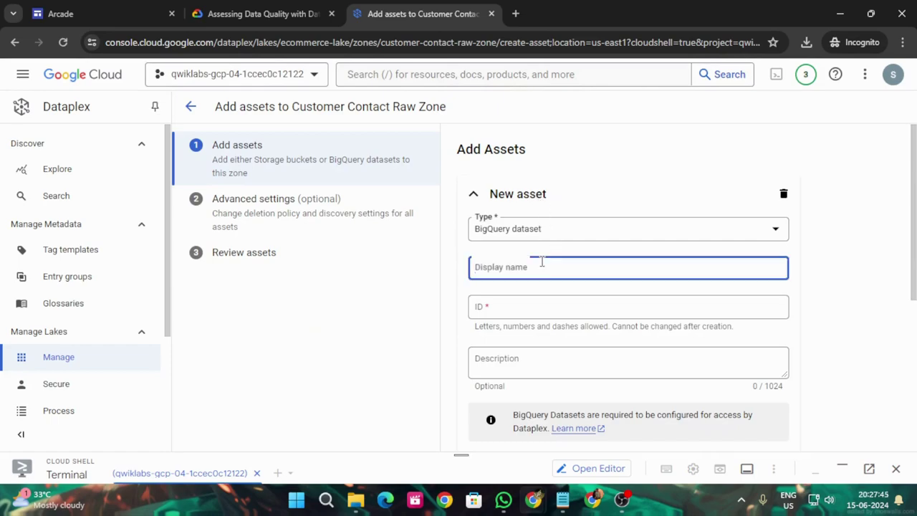
{"action": "key", "text": "ctrl+v"}
{"action": "scroll", "coordinate": [541, 359], "scroll_direction": "down", "scroll_amount": 2}
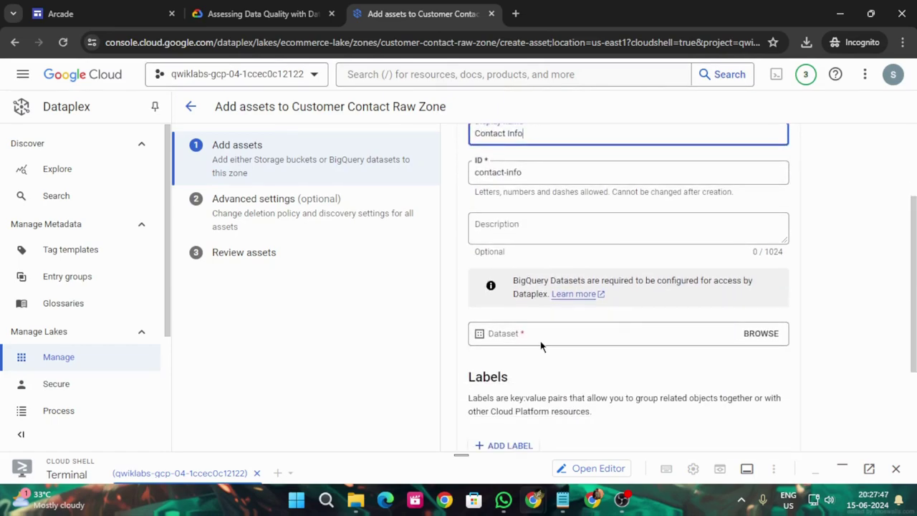
Copy the dataset name from the lab instructions, set the asset's dataset to qwiklabs-gcp-04-1ccec0c12122.customers and finish the asset definition.
{"action": "left_click", "coordinate": [258, 14]}
{"action": "scroll", "coordinate": [430, 351], "scroll_direction": "down", "scroll_amount": 1}
{"action": "left_click", "coordinate": [349, 366]}
{"action": "left_click_drag", "start_coordinate": [349, 366], "coordinate": [572, 372]}
{"action": "key", "text": "ctrl+c"}
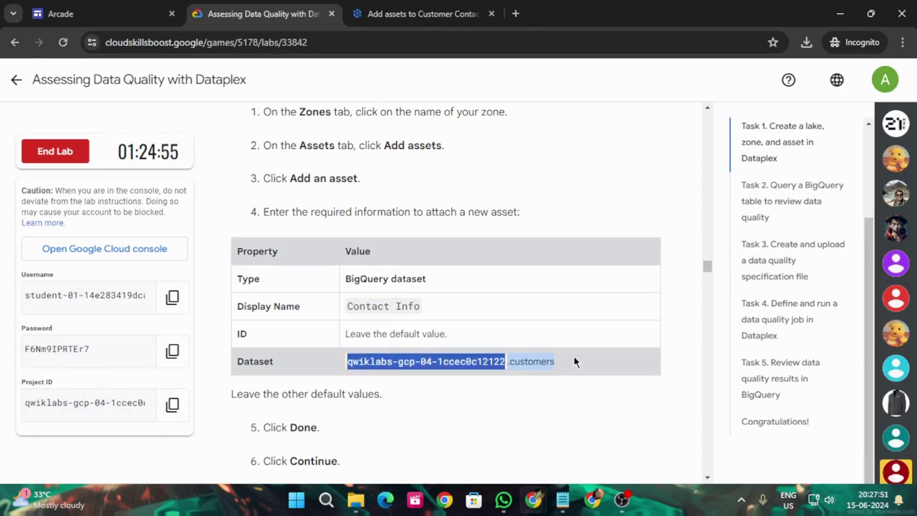
{"action": "left_click", "coordinate": [423, 14]}
{"action": "left_click", "coordinate": [506, 337]}
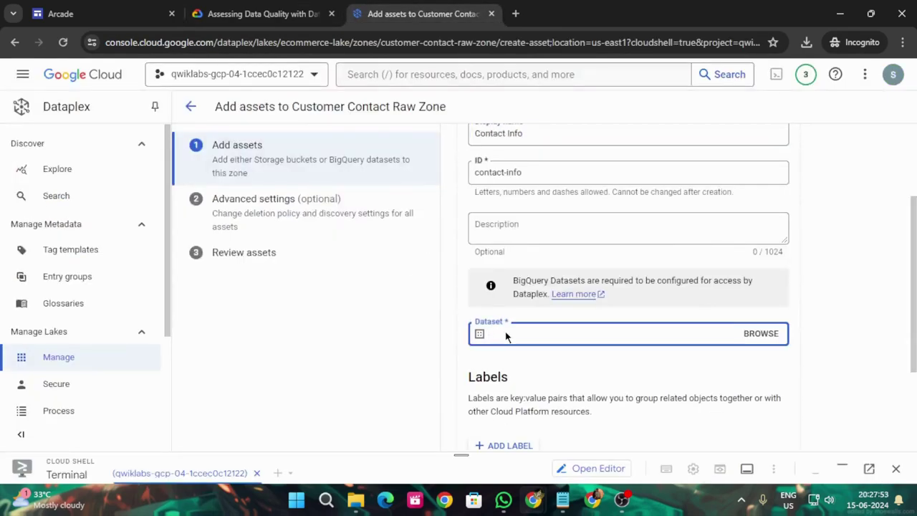
{"action": "key", "text": "ctrl+v"}
{"action": "left_click", "coordinate": [258, 13]}
{"action": "scroll", "coordinate": [351, 185], "scroll_direction": "down", "scroll_amount": 3}
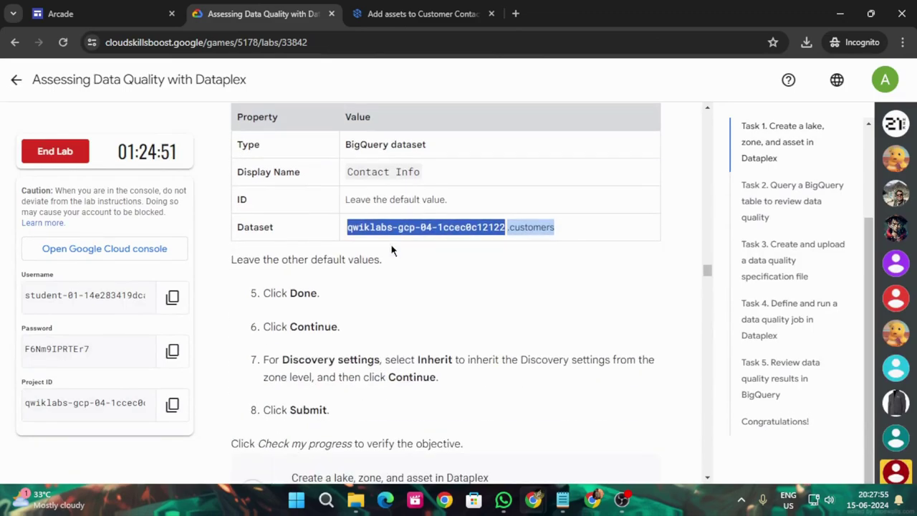
{"action": "left_click", "coordinate": [423, 14]}
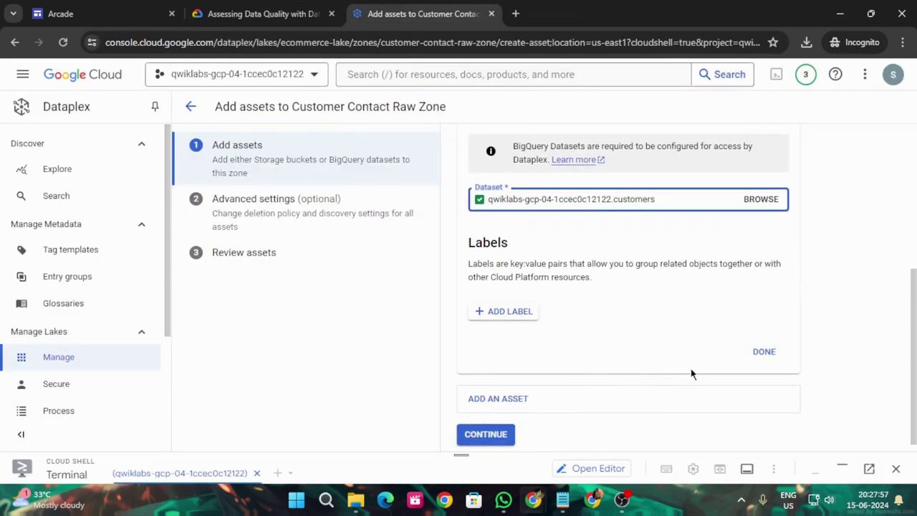
{"action": "left_click", "coordinate": [764, 353]}
Submit the Contact Info asset with its discovery settings inherited from the zone.
{"action": "left_click", "coordinate": [287, 11]}
{"action": "scroll", "coordinate": [402, 219], "scroll_direction": "down", "scroll_amount": 2}
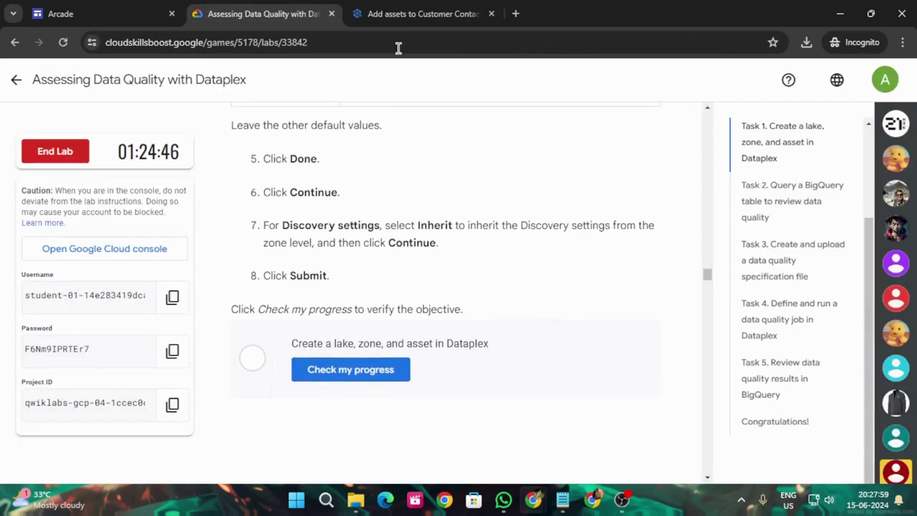
{"action": "left_click", "coordinate": [396, 9]}
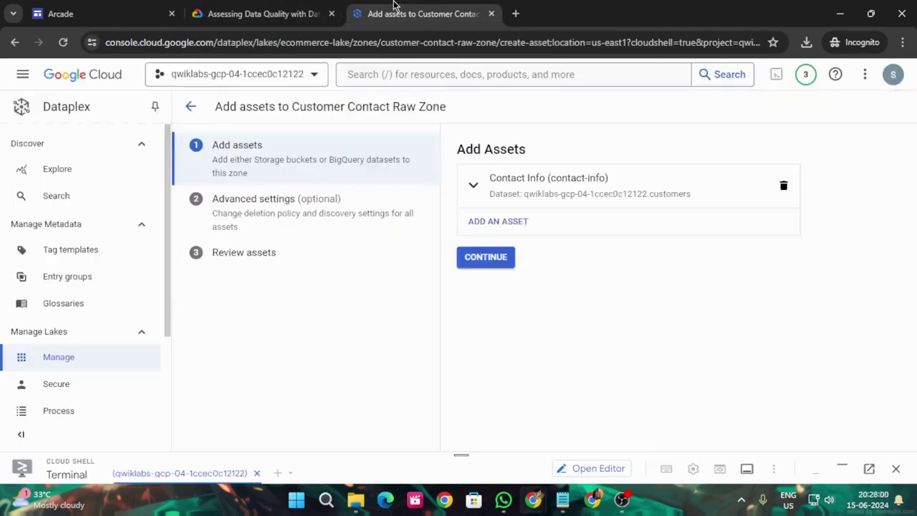
{"action": "left_click", "coordinate": [486, 257]}
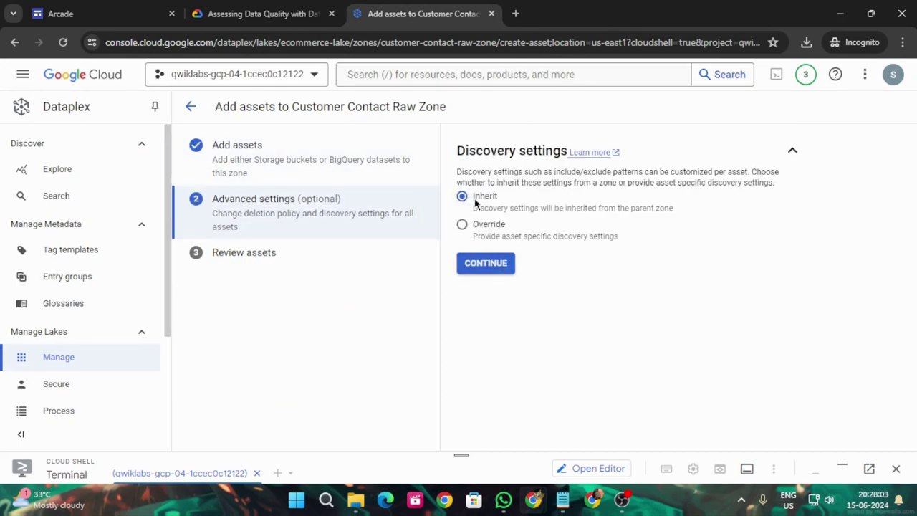
{"action": "left_click", "coordinate": [486, 263]}
{"action": "left_click", "coordinate": [487, 294]}
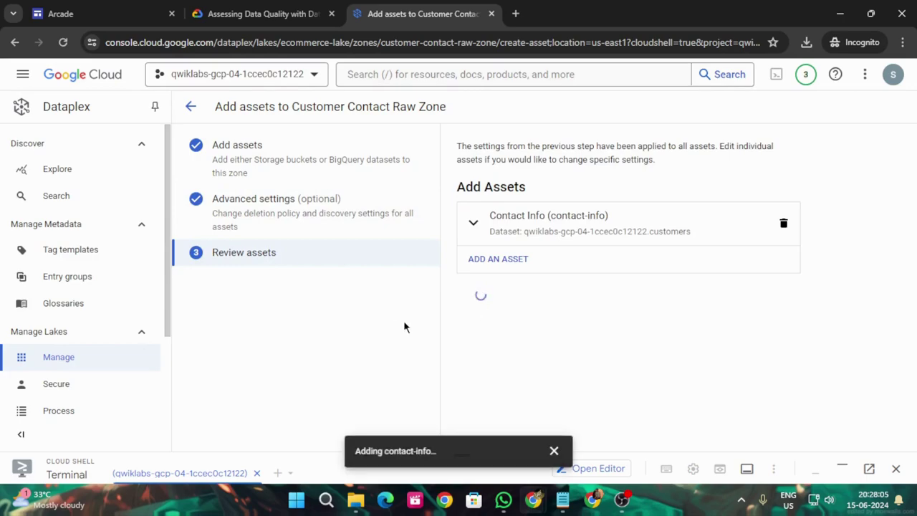
Check the lab progress for the lake, zone and asset objective repeatedly, consulting the asset's creation status in Dataplex.
{"action": "left_click", "coordinate": [287, 7]}
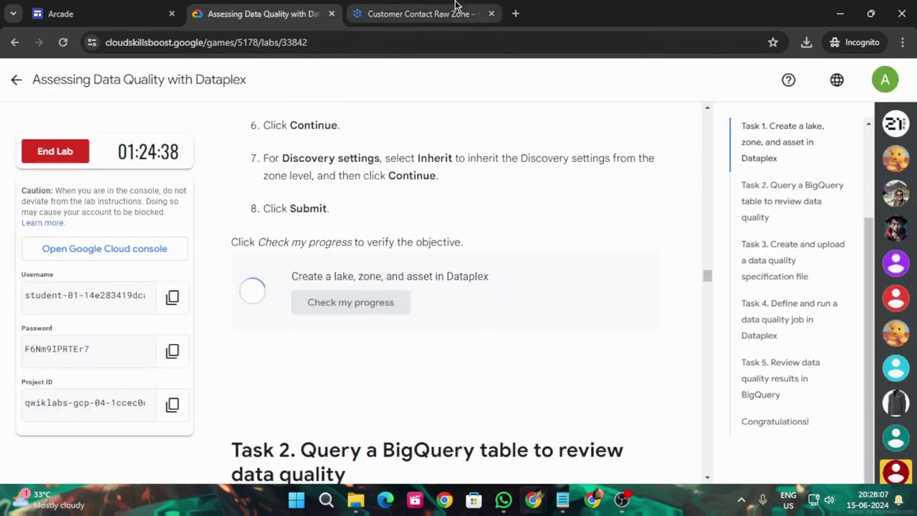
{"action": "left_click", "coordinate": [432, 8]}
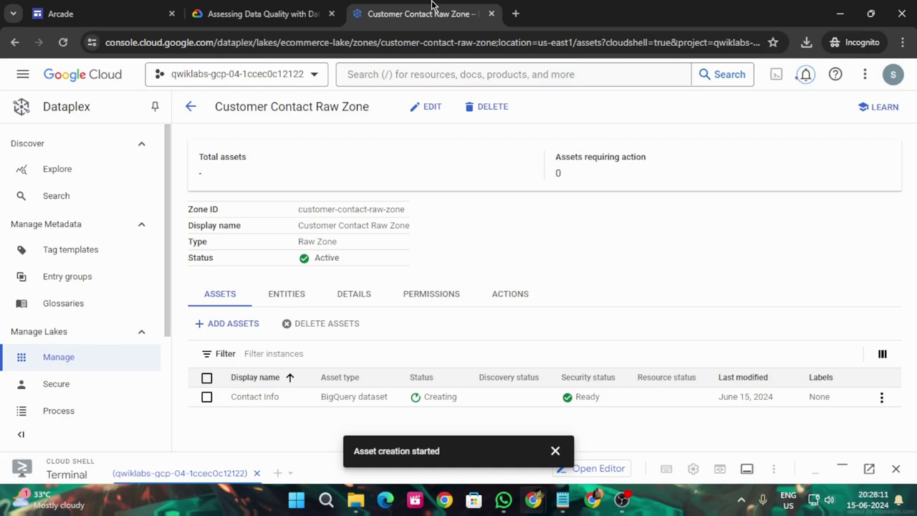
{"action": "left_click", "coordinate": [237, 14]}
{"action": "left_click", "coordinate": [360, 302]}
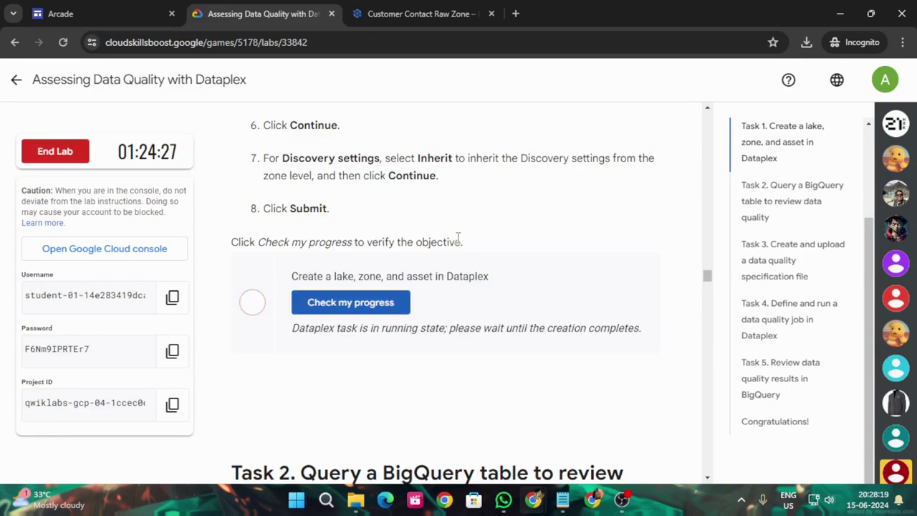
{"action": "left_click", "coordinate": [400, 15]}
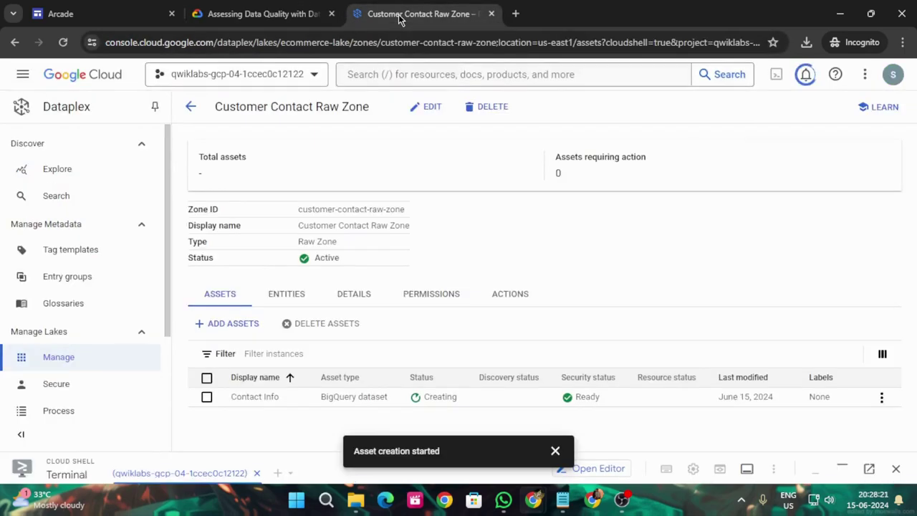
{"action": "left_click", "coordinate": [555, 450]}
{"action": "left_click", "coordinate": [286, 13]}
{"action": "left_click", "coordinate": [351, 304]}
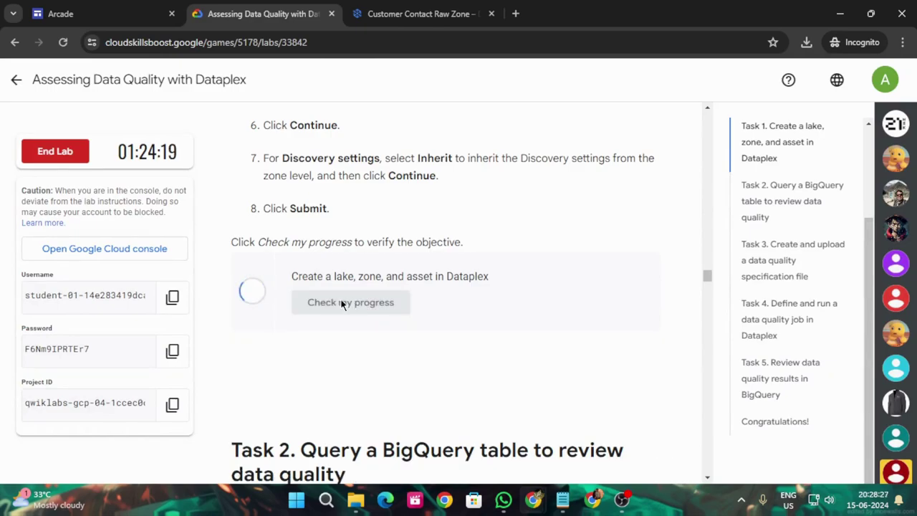
{"action": "left_click", "coordinate": [329, 298]}
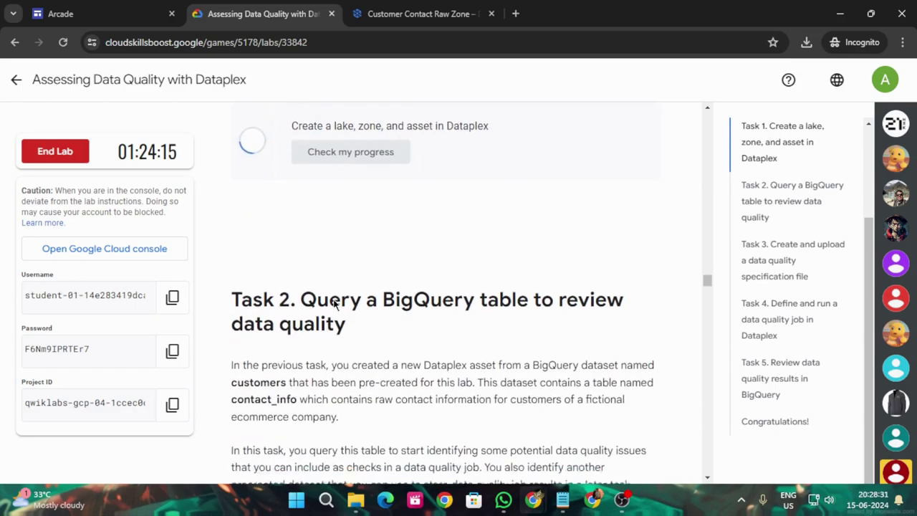
Copy the Task 2 SQL query that selects 50 contact_info records ordered by id from the lab instructions.
{"action": "scroll", "coordinate": [333, 298], "scroll_direction": "up", "scroll_amount": 3}
{"action": "scroll", "coordinate": [337, 301], "scroll_direction": "down", "scroll_amount": 7}
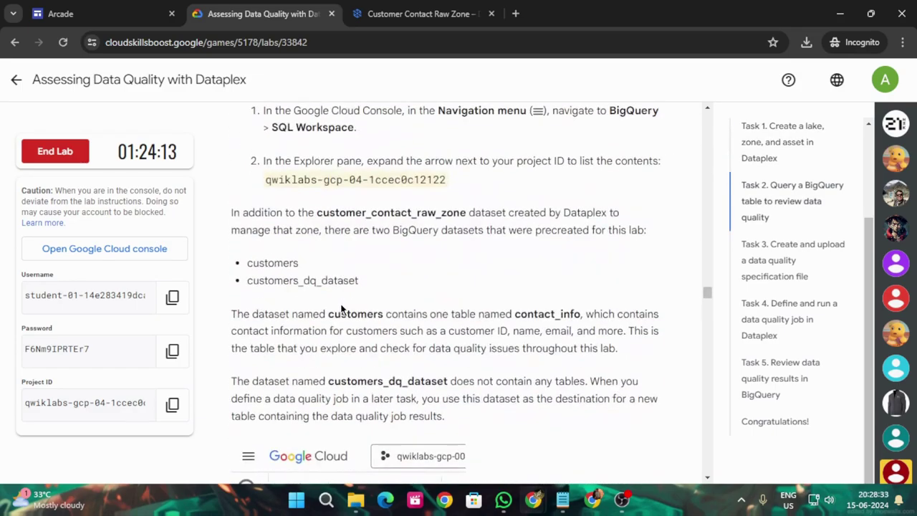
{"action": "scroll", "coordinate": [344, 304], "scroll_direction": "down", "scroll_amount": 8}
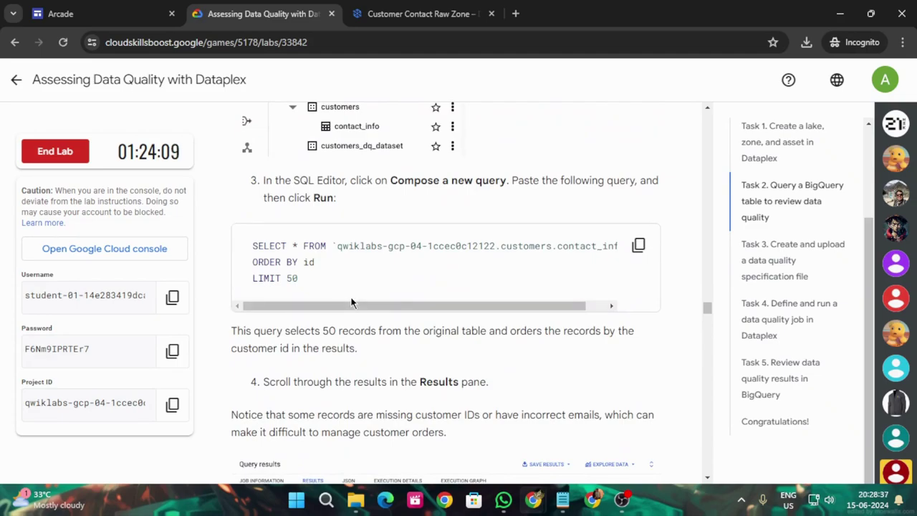
{"action": "left_click", "coordinate": [640, 248]}
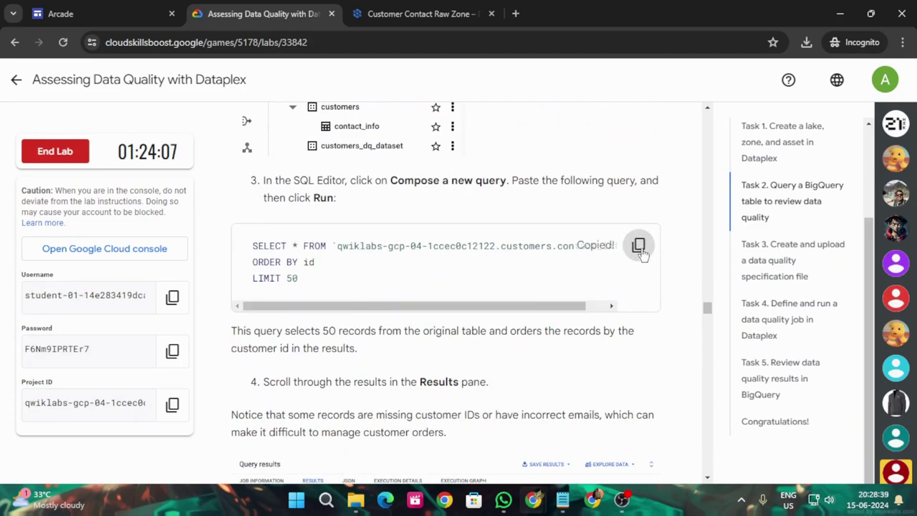
Reload the Customer Contact Raw Zone page to check the status of the Contact Info asset.
{"action": "left_click", "coordinate": [430, 12]}
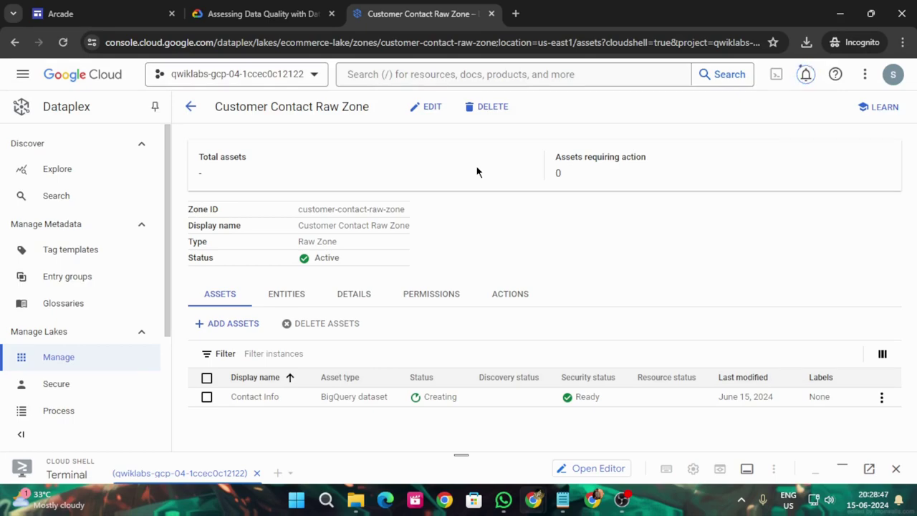
{"action": "left_click", "coordinate": [63, 43]}
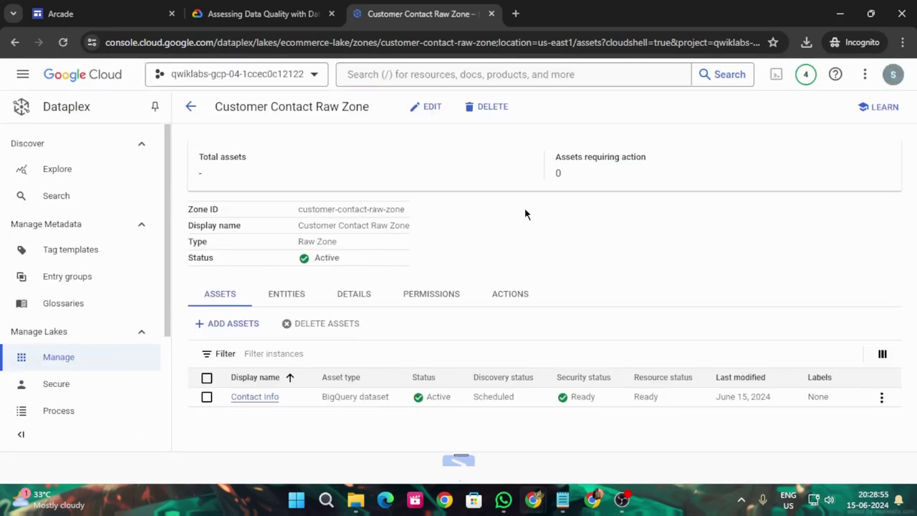
Check the lab progress for the objective of creating a lake, zone and asset in Dataplex.
{"action": "left_click", "coordinate": [259, 7]}
{"action": "scroll", "coordinate": [344, 258], "scroll_direction": "up", "scroll_amount": 10}
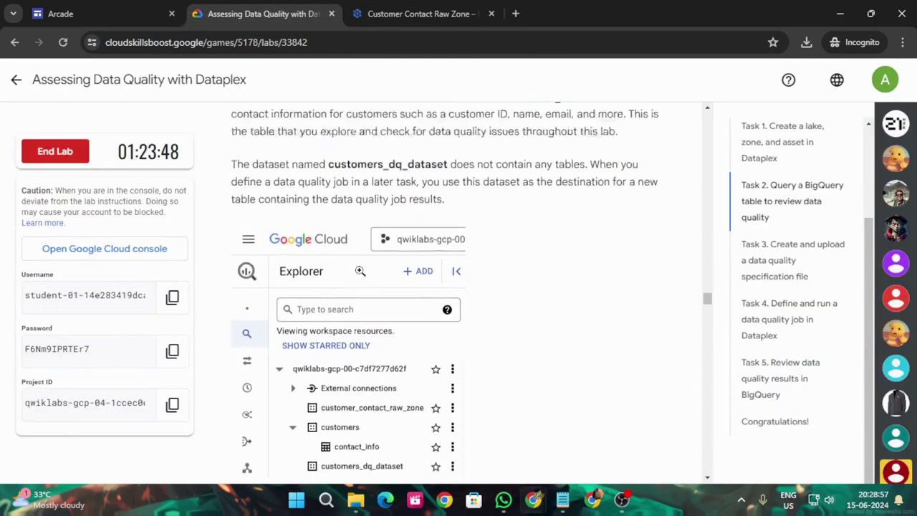
{"action": "left_click", "coordinate": [323, 190]}
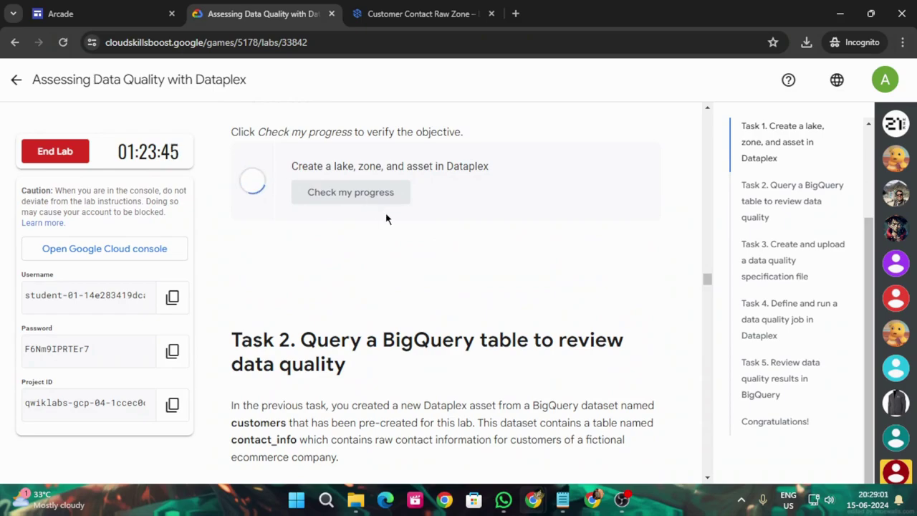
Copy the Task 2 contact_info SQL query from the lab instructions and open BigQuery in the Google Cloud console, dismissing its welcome message.
{"action": "scroll", "coordinate": [386, 214], "scroll_direction": "down", "scroll_amount": 15}
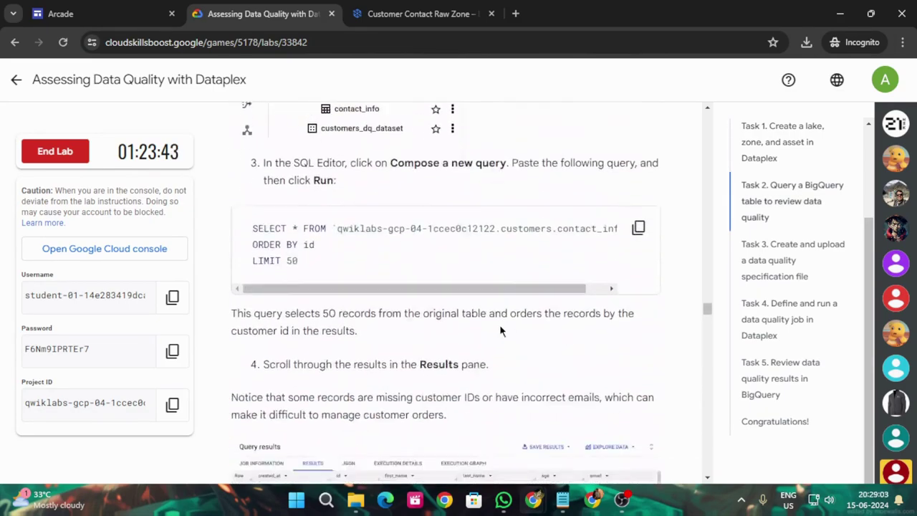
{"action": "left_click", "coordinate": [638, 111]}
{"action": "left_click", "coordinate": [440, 10]}
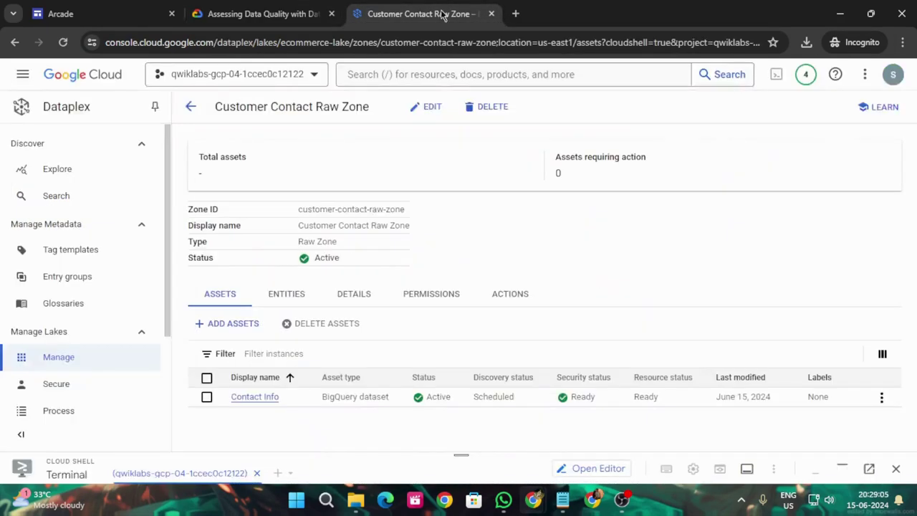
{"action": "left_click", "coordinate": [450, 83]}
{"action": "left_click", "coordinate": [419, 239]}
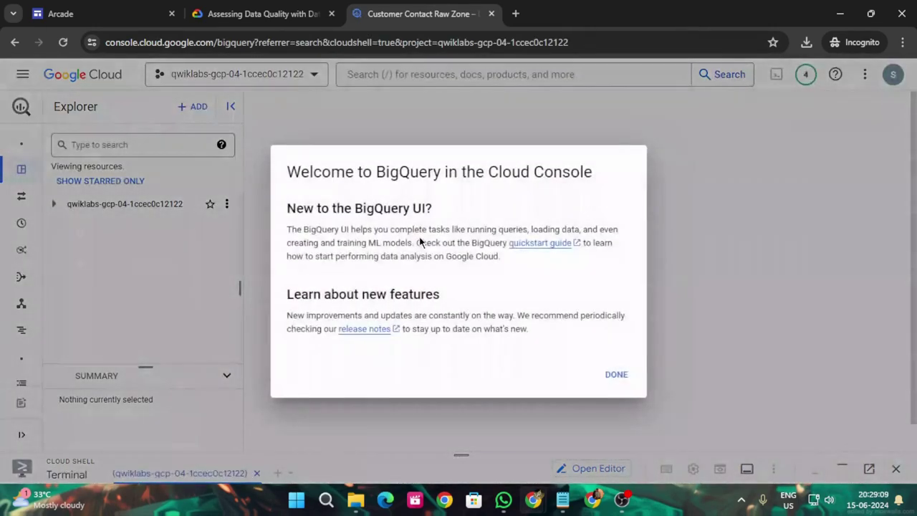
{"action": "left_click", "coordinate": [618, 375]}
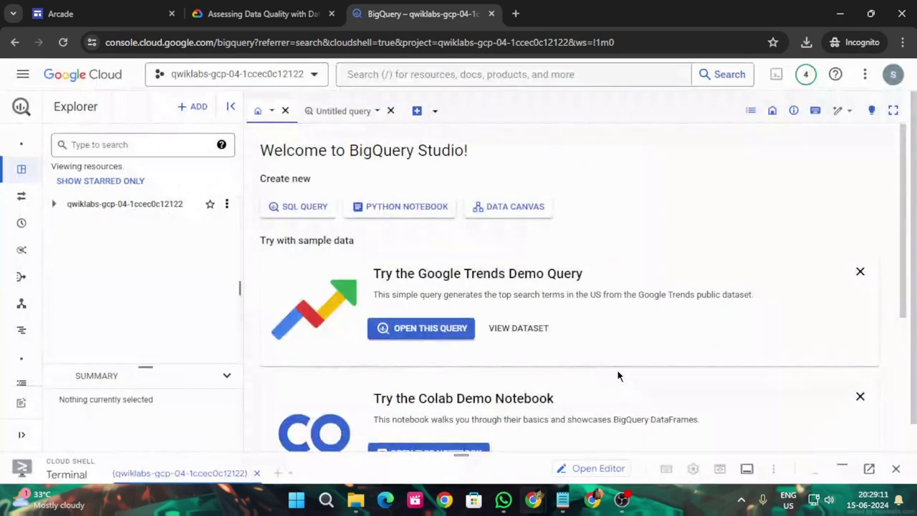
Run the copied query in a new SQL query, selecting 50 records from customers.contact_info ordered by id.
{"action": "left_click", "coordinate": [418, 112]}
{"action": "key", "text": "ctrl+v"}
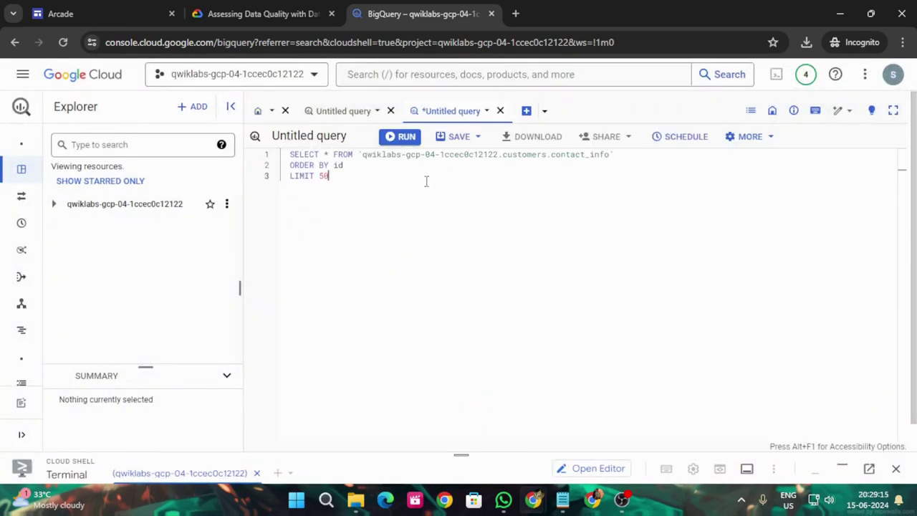
{"action": "left_click", "coordinate": [402, 140]}
Check the lab progress for the Task 2 objective of querying the BigQuery table to review data quality.
{"action": "left_click", "coordinate": [261, 14]}
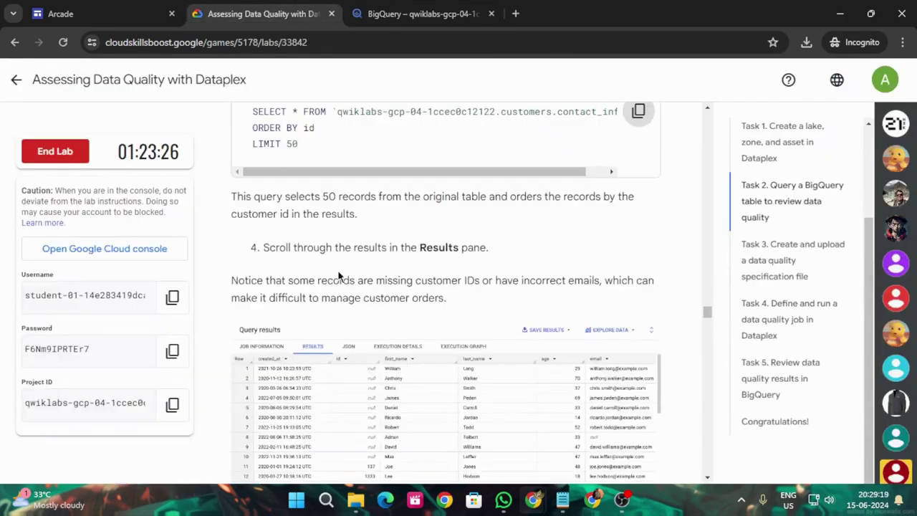
{"action": "scroll", "coordinate": [413, 289], "scroll_direction": "up", "scroll_amount": 1}
{"action": "left_click", "coordinate": [334, 217]}
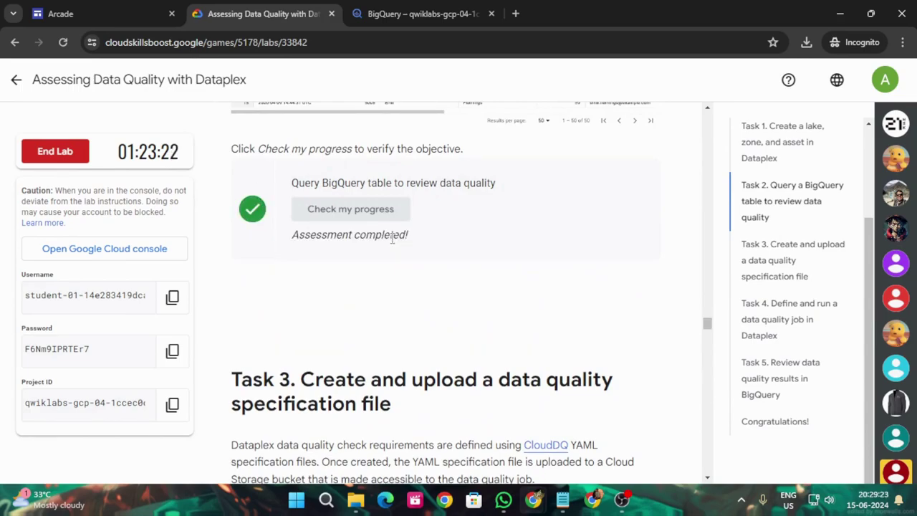
Copy the Task 3 command nano dq-customer-raw-data.yaml and run it in an enlarged Cloud Shell terminal.
{"action": "scroll", "coordinate": [407, 276], "scroll_direction": "down", "scroll_amount": 2}
{"action": "scroll", "coordinate": [409, 276], "scroll_direction": "down", "scroll_amount": 3}
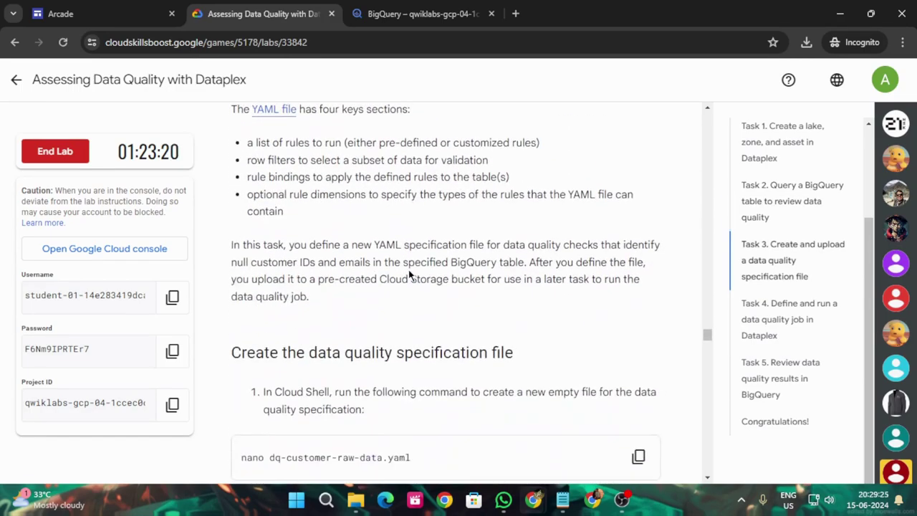
{"action": "scroll", "coordinate": [408, 270], "scroll_direction": "down", "scroll_amount": 3}
{"action": "left_click", "coordinate": [639, 255]}
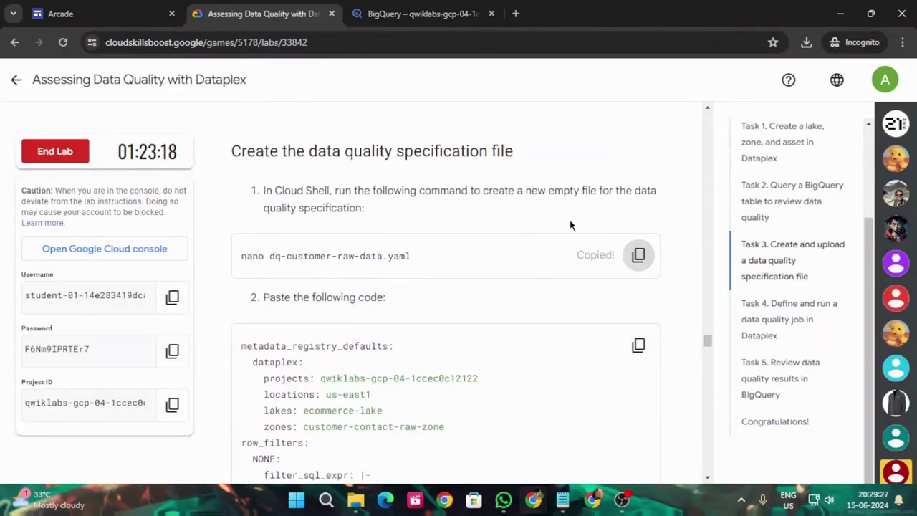
{"action": "left_click", "coordinate": [457, 15]}
{"action": "left_click_drag", "start_coordinate": [463, 453], "coordinate": [465, 88]}
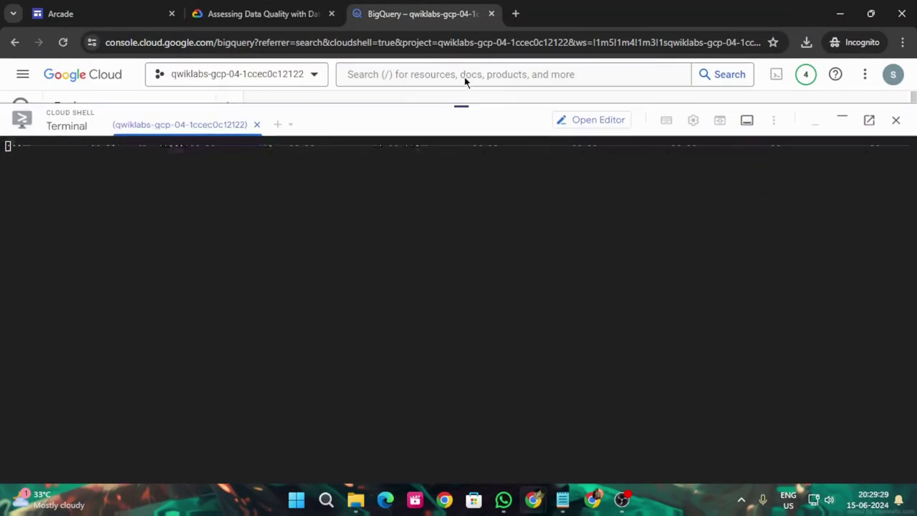
{"action": "key", "text": "ctrl+v"}
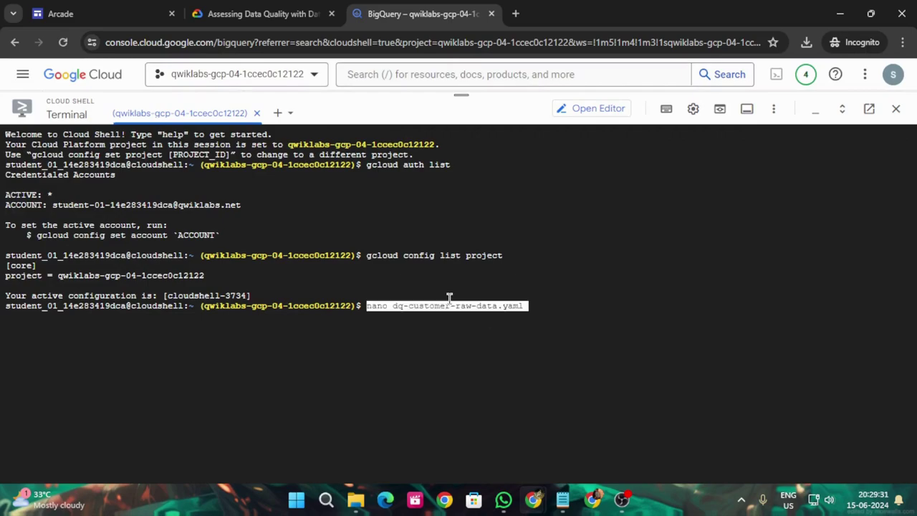
{"action": "key", "text": "Return"}
Copy the data quality specification code from the lab instructions into dq-customer-raw-data.yaml in nano.
{"action": "left_click", "coordinate": [287, 15]}
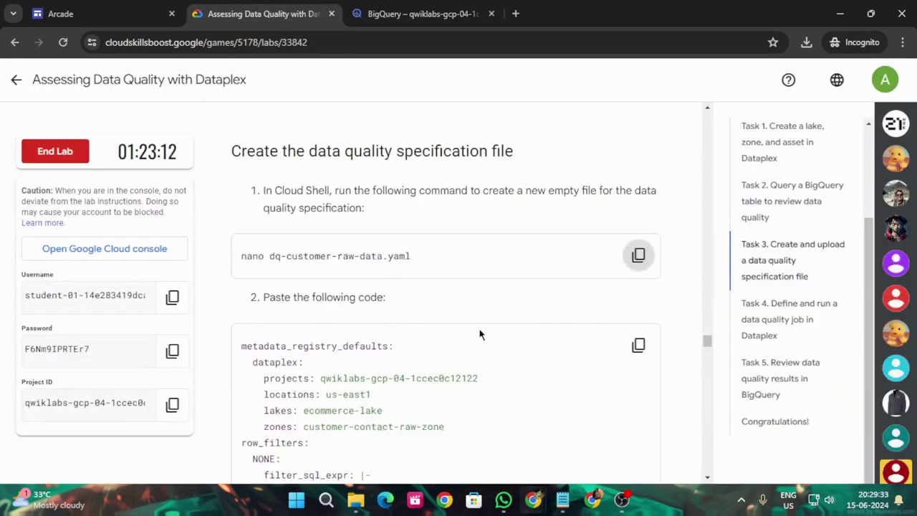
{"action": "left_click", "coordinate": [639, 346]}
{"action": "left_click", "coordinate": [403, 16]}
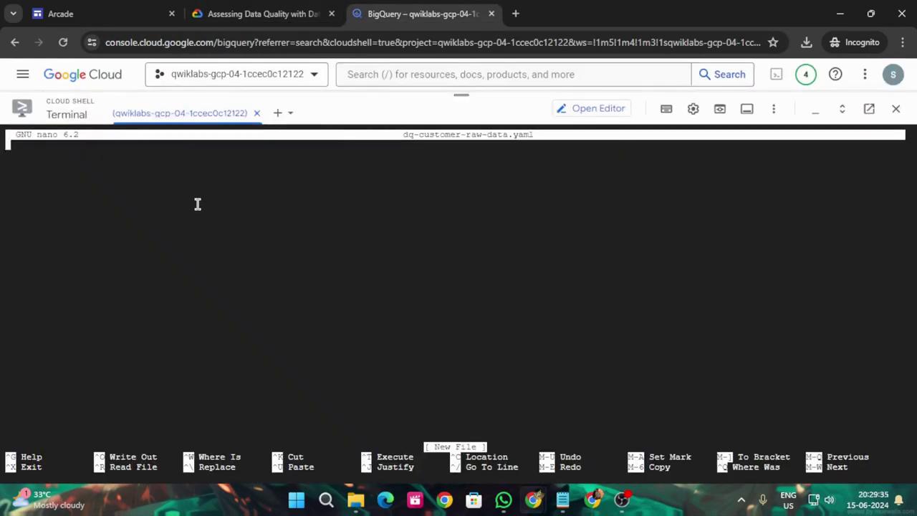
{"action": "key", "text": "ctrl+v"}
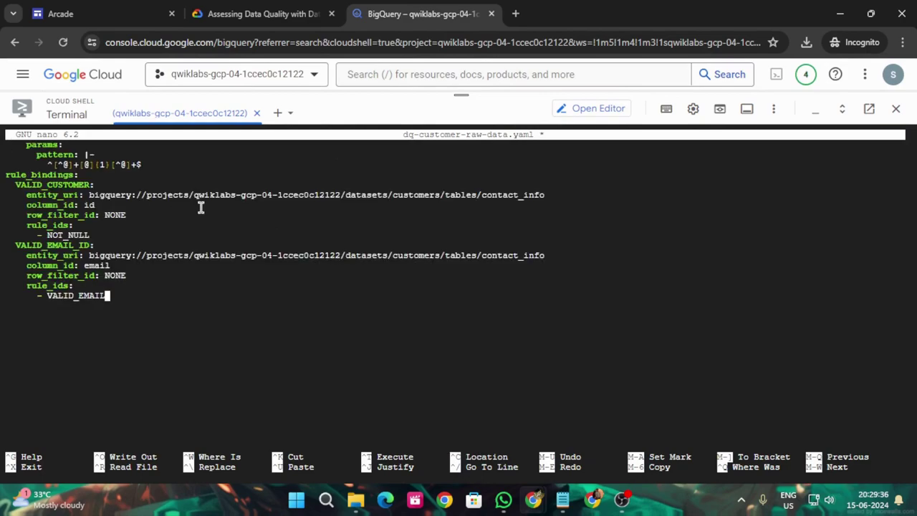
Consult the lab's instructions for closing the file, then save dq-customer-raw-data.yaml under its current name and exit nano.
{"action": "left_click", "coordinate": [224, 13]}
{"action": "scroll", "coordinate": [414, 399], "scroll_direction": "down", "scroll_amount": 5}
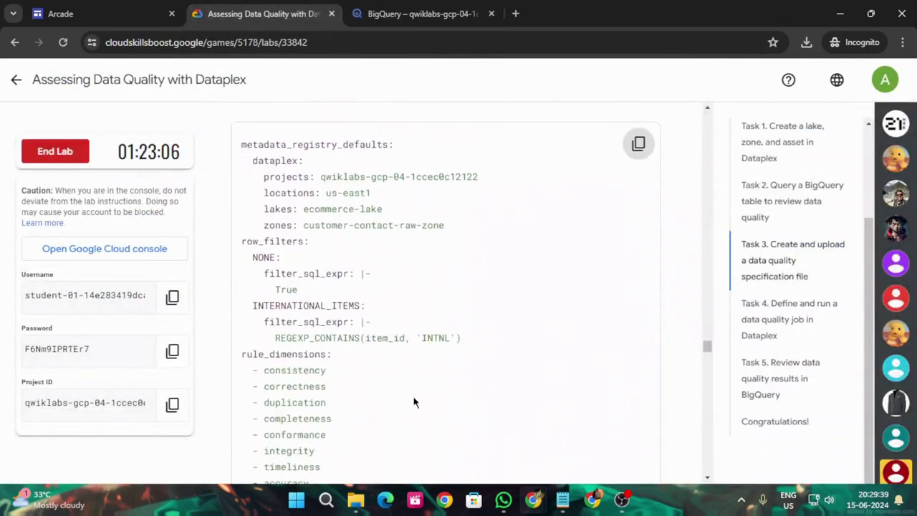
{"action": "scroll", "coordinate": [415, 405], "scroll_direction": "down", "scroll_amount": 8}
{"action": "scroll", "coordinate": [422, 404], "scroll_direction": "up", "scroll_amount": 2}
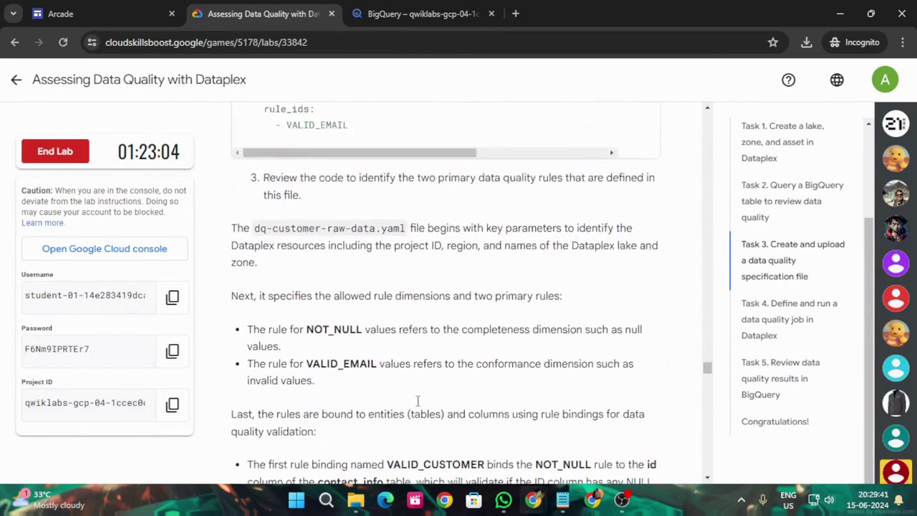
{"action": "scroll", "coordinate": [426, 390], "scroll_direction": "down", "scroll_amount": 9}
{"action": "scroll", "coordinate": [430, 385], "scroll_direction": "up", "scroll_amount": 3}
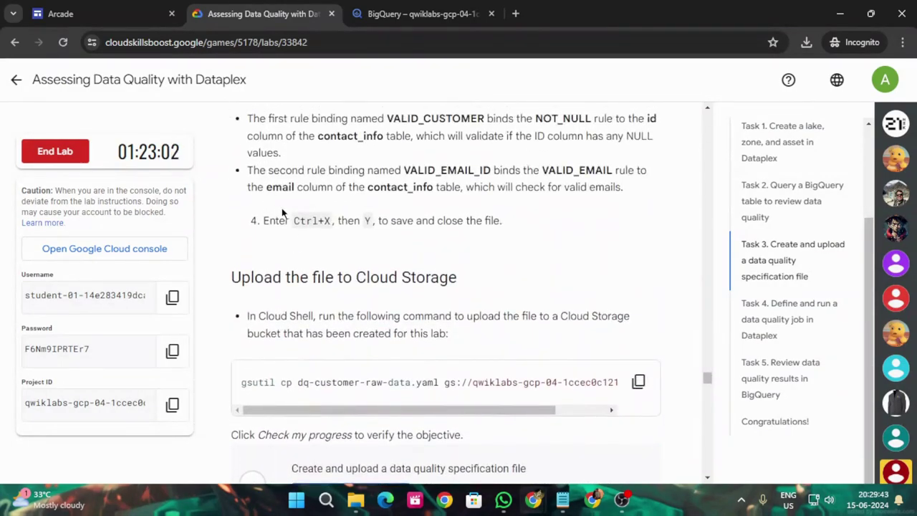
{"action": "left_click_drag", "start_coordinate": [294, 220], "coordinate": [371, 222]}
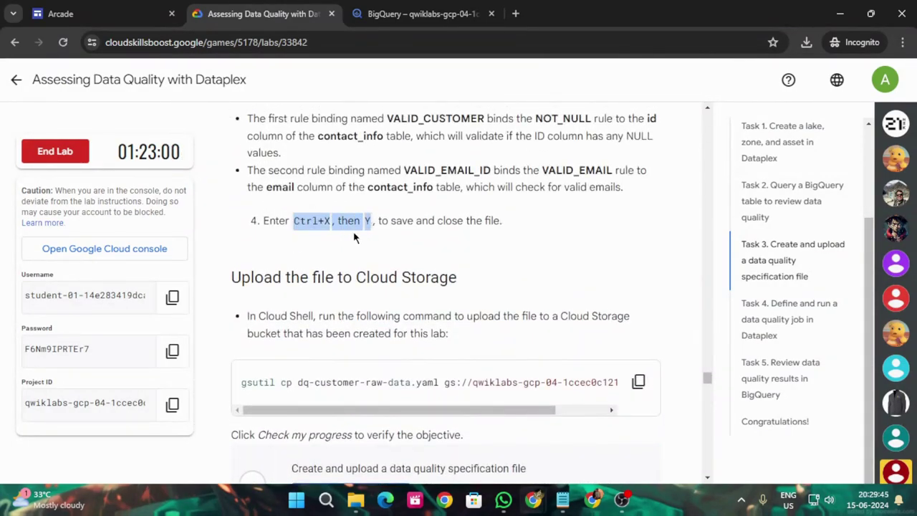
{"action": "left_click", "coordinate": [396, 13]}
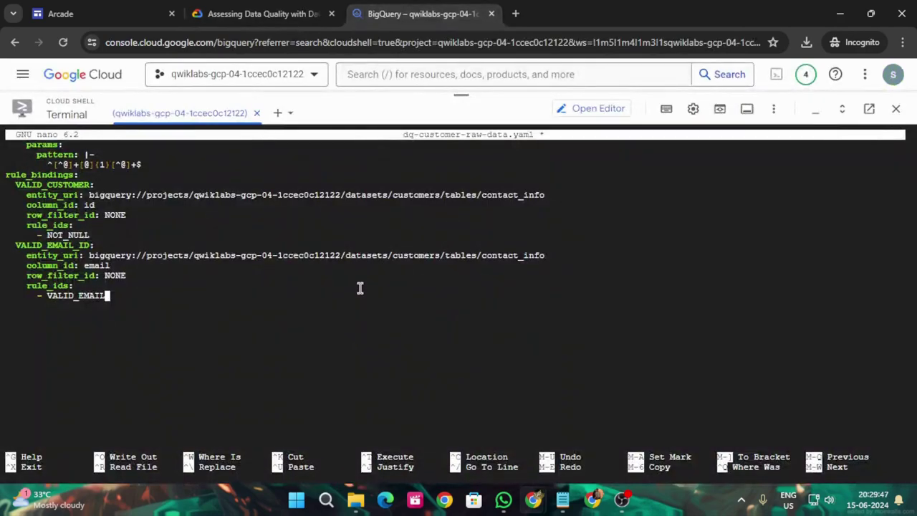
{"action": "key", "text": "ctrl+x"}
{"action": "key", "text": "y"}
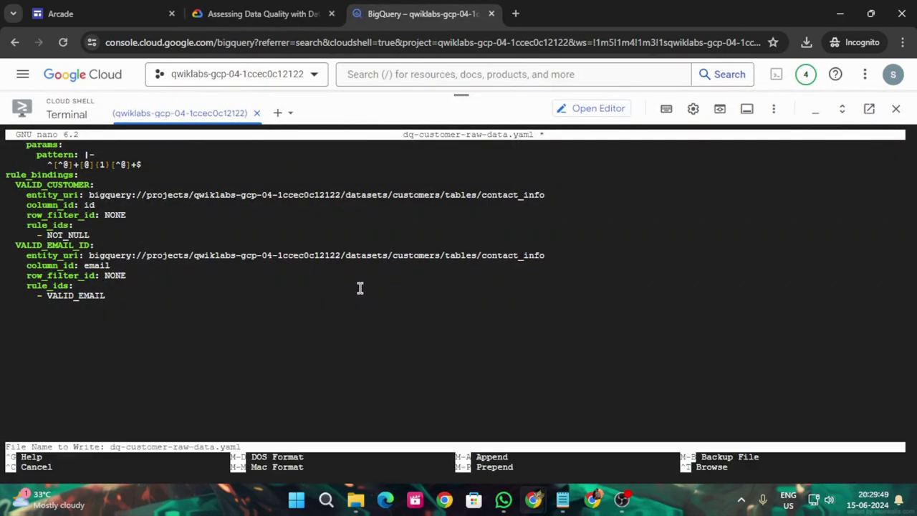
{"action": "key", "text": "Return"}
Copy the gsutil cp command from the lab and run it in Cloud Shell to upload dq-customer-raw-data.yaml to the lab's Cloud Storage bucket.
{"action": "left_click", "coordinate": [290, 13]}
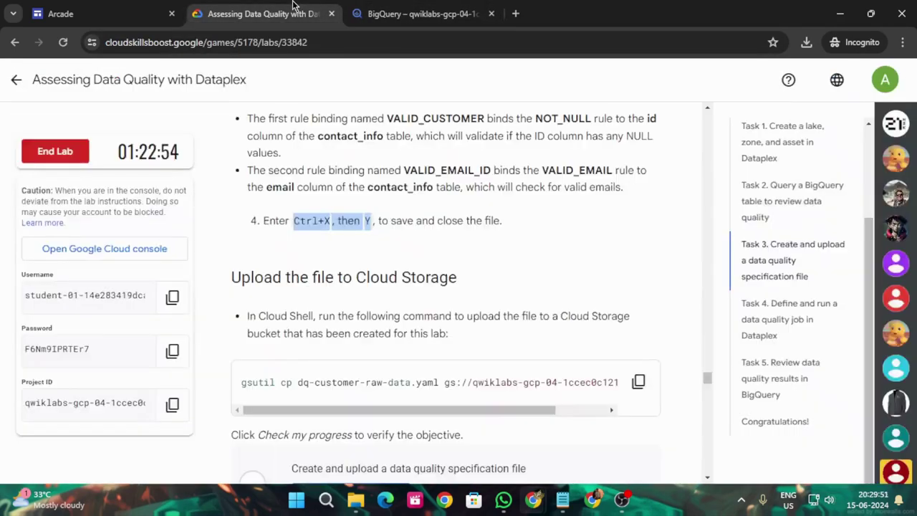
{"action": "left_click", "coordinate": [637, 382]}
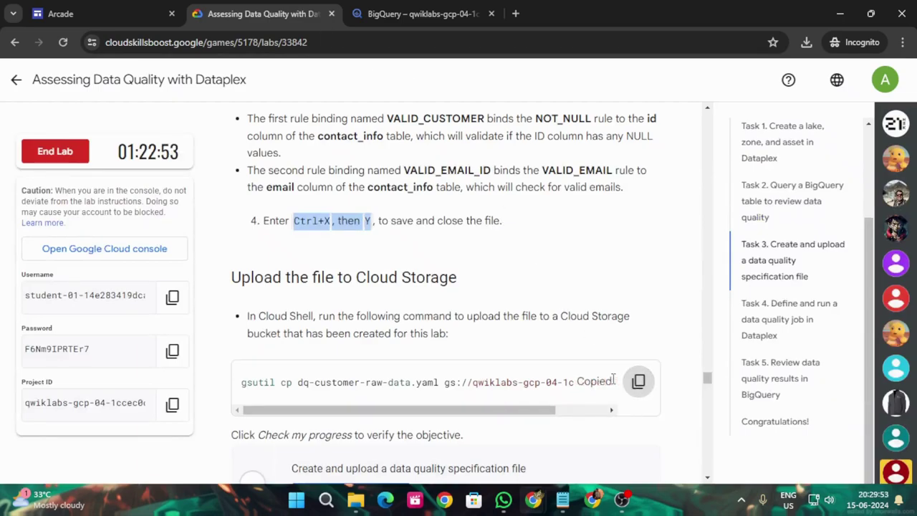
{"action": "left_click", "coordinate": [445, 13]}
{"action": "key", "text": "ctrl+v"}
{"action": "key", "text": "Return"}
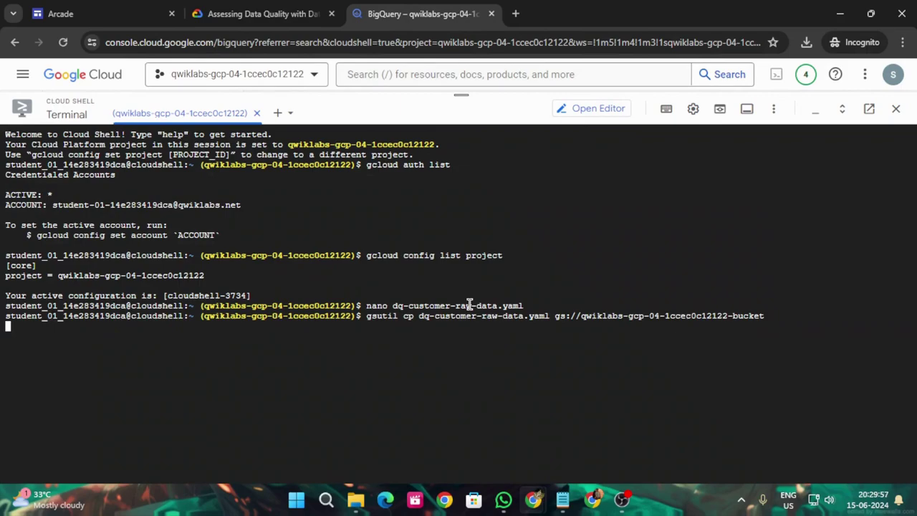
Check the lab progress for the objective of creating and uploading a data quality specification file.
{"action": "left_click", "coordinate": [272, 14]}
{"action": "scroll", "coordinate": [440, 330], "scroll_direction": "down", "scroll_amount": 2}
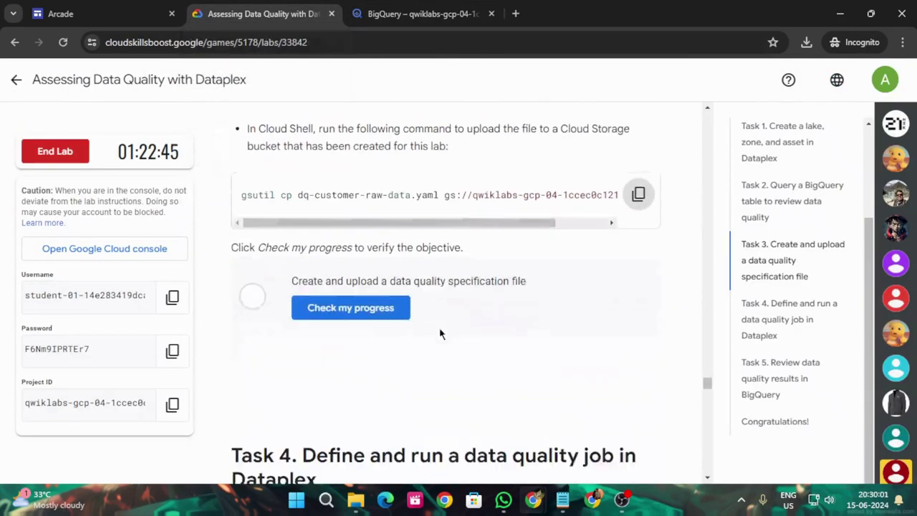
{"action": "scroll", "coordinate": [440, 329], "scroll_direction": "down", "scroll_amount": 1}
{"action": "left_click", "coordinate": [379, 294]}
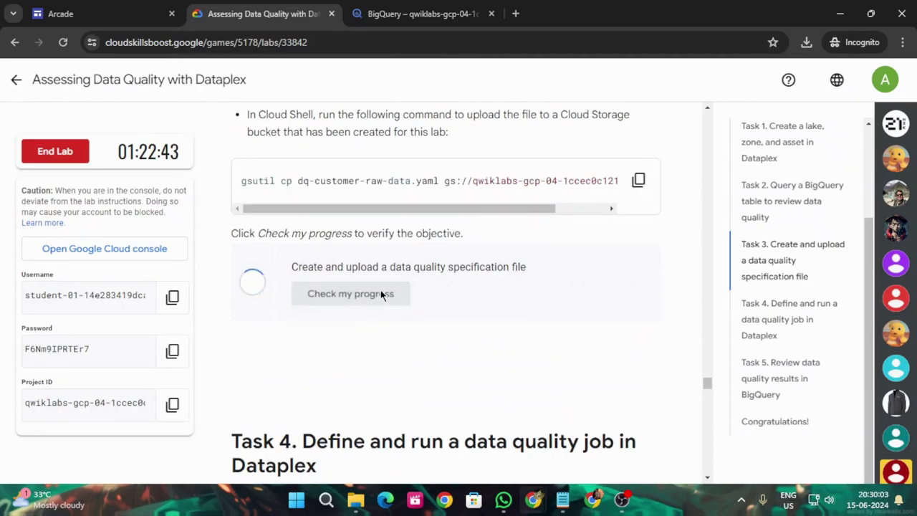
Following the Task 4 instructions, search the Google Cloud console for Dataplex and open it, leaving the unsaved BigQuery query.
{"action": "scroll", "coordinate": [479, 302], "scroll_direction": "down", "scroll_amount": 5}
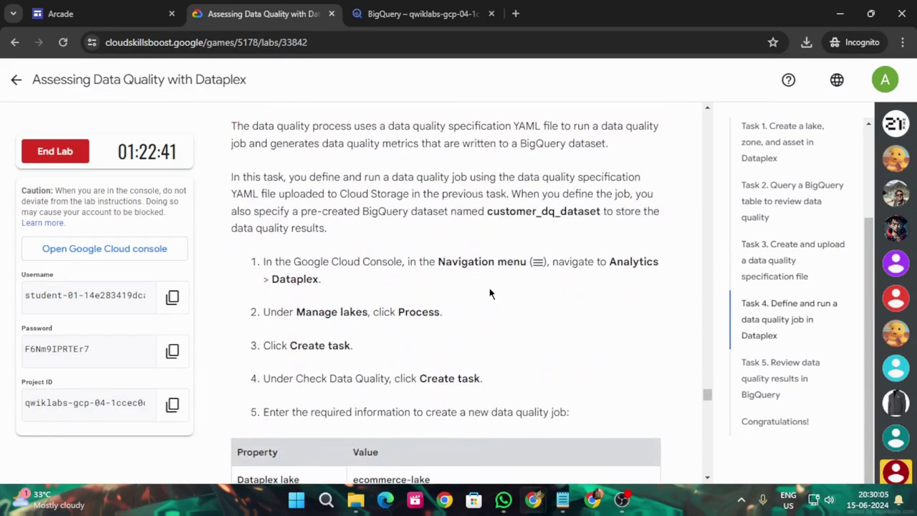
{"action": "scroll", "coordinate": [491, 292], "scroll_direction": "down", "scroll_amount": 1}
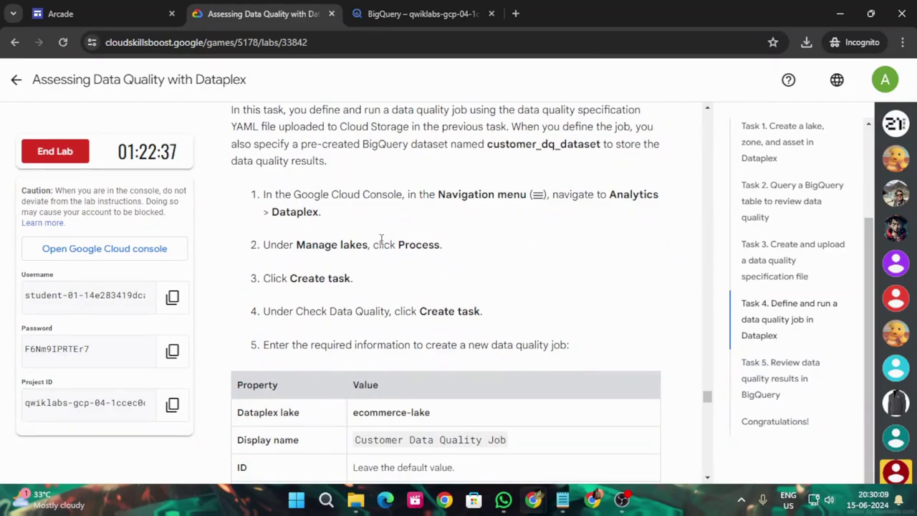
{"action": "left_click_drag", "start_coordinate": [272, 212], "coordinate": [320, 212]}
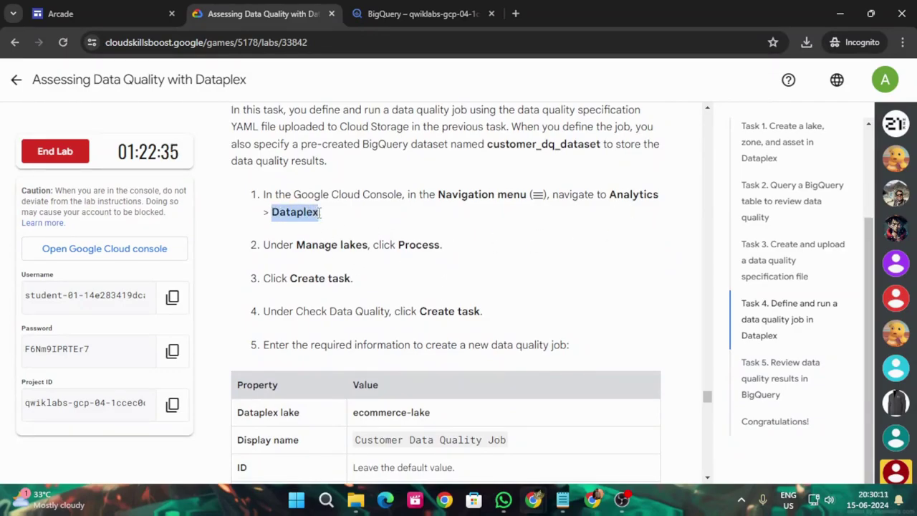
{"action": "left_click", "coordinate": [364, 22]}
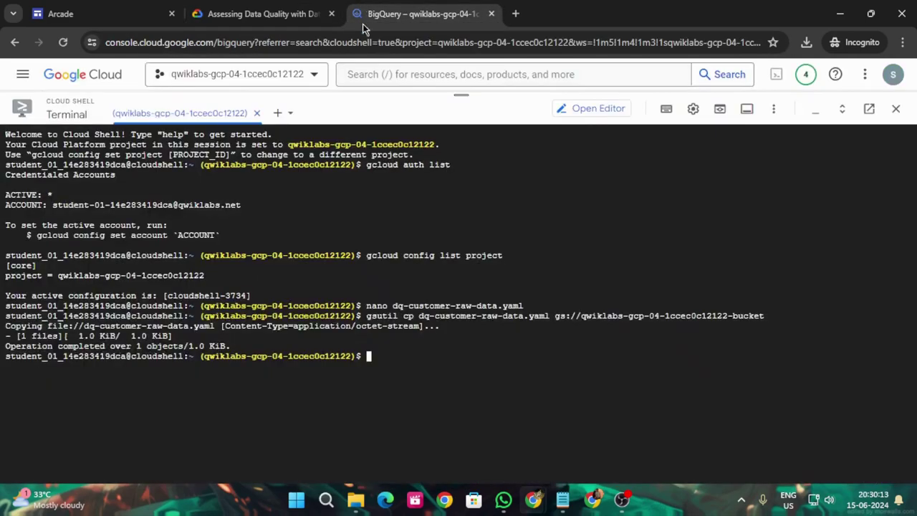
{"action": "left_click_drag", "start_coordinate": [485, 104], "coordinate": [473, 365]}
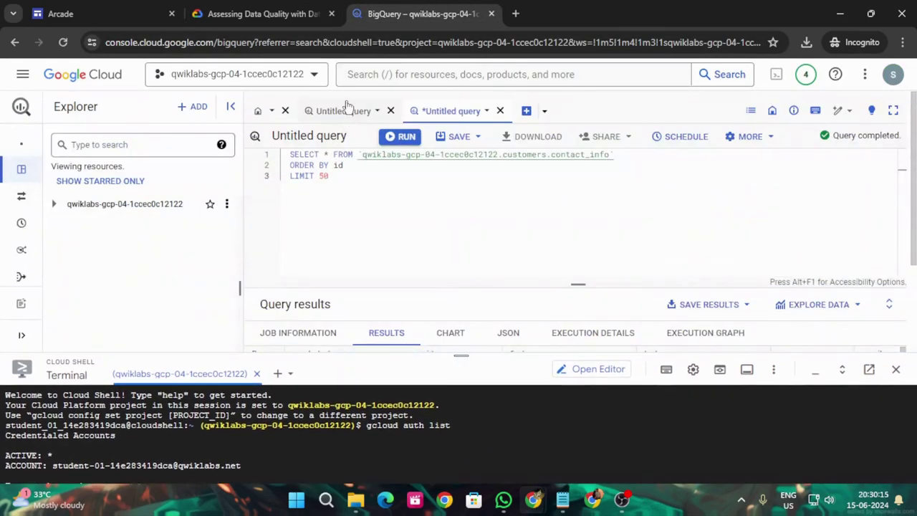
{"action": "left_click", "coordinate": [357, 77]}
{"action": "key", "text": "ctrl+v"}
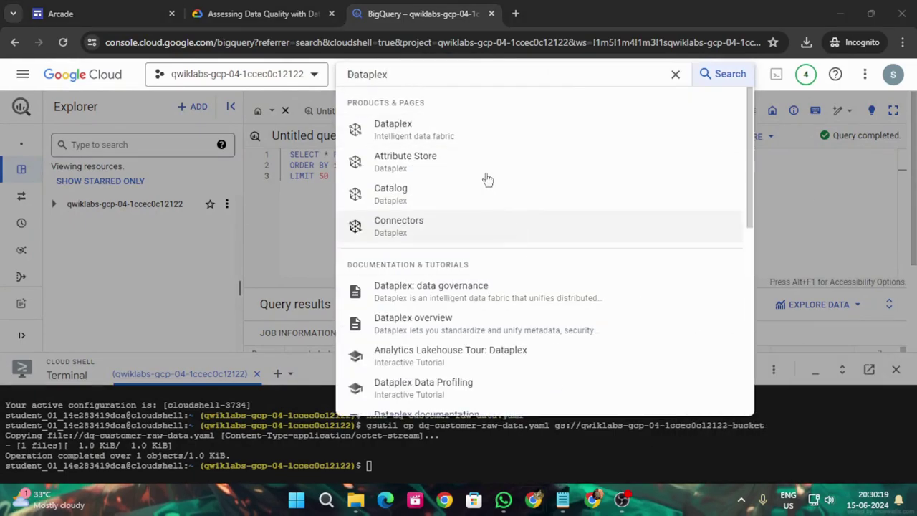
{"action": "left_click", "coordinate": [462, 133]}
{"action": "left_click", "coordinate": [553, 311]}
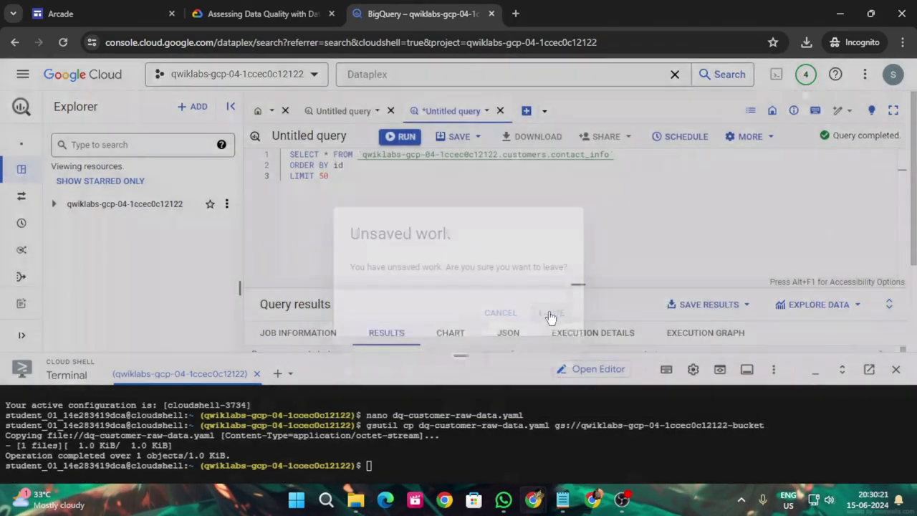
Following the lab's Task 4 instructions, open Process under Manage Lakes in Dataplex and start a new Check Data Quality task.
{"action": "left_click", "coordinate": [267, 10]}
{"action": "scroll", "coordinate": [440, 251], "scroll_direction": "down", "scroll_amount": 2}
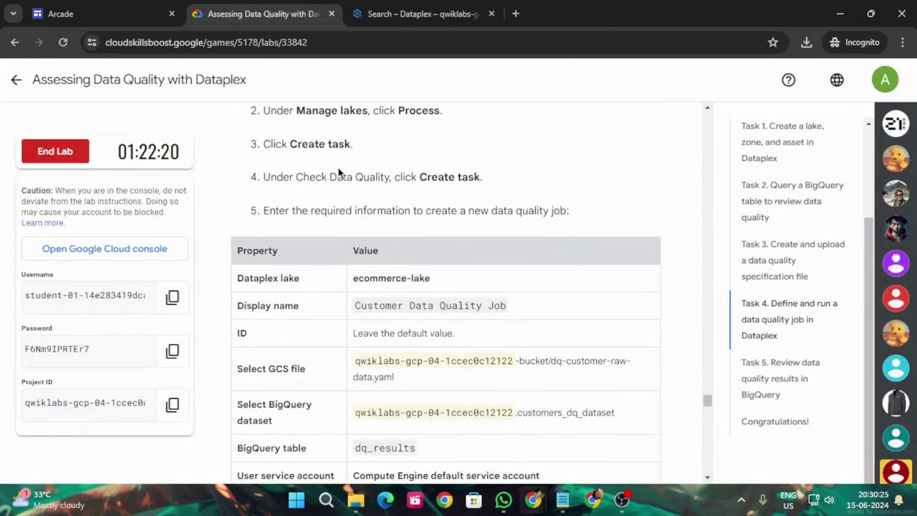
{"action": "left_click", "coordinate": [419, 14]}
{"action": "mouse_move", "coordinate": [37, 311]}
{"action": "mouse_move", "coordinate": [45, 255]}
{"action": "scroll", "coordinate": [43, 322], "scroll_direction": "down", "scroll_amount": 2}
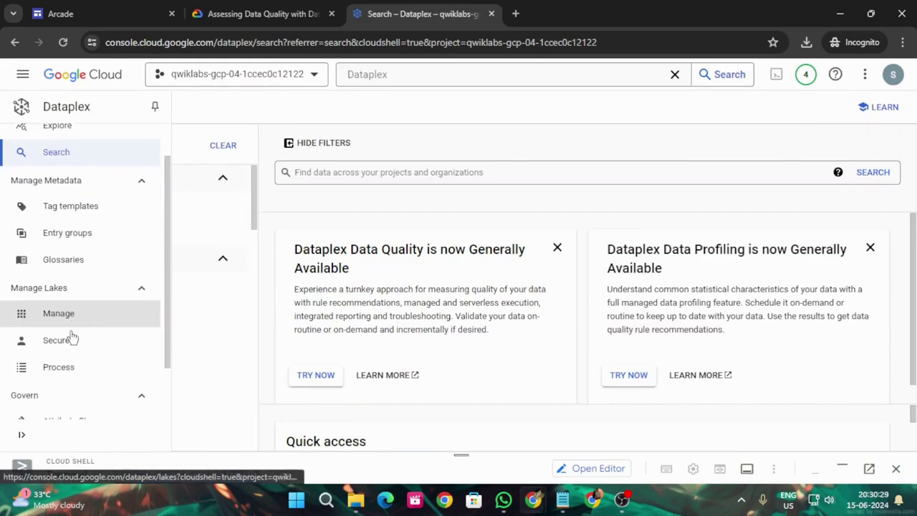
{"action": "left_click", "coordinate": [79, 347]}
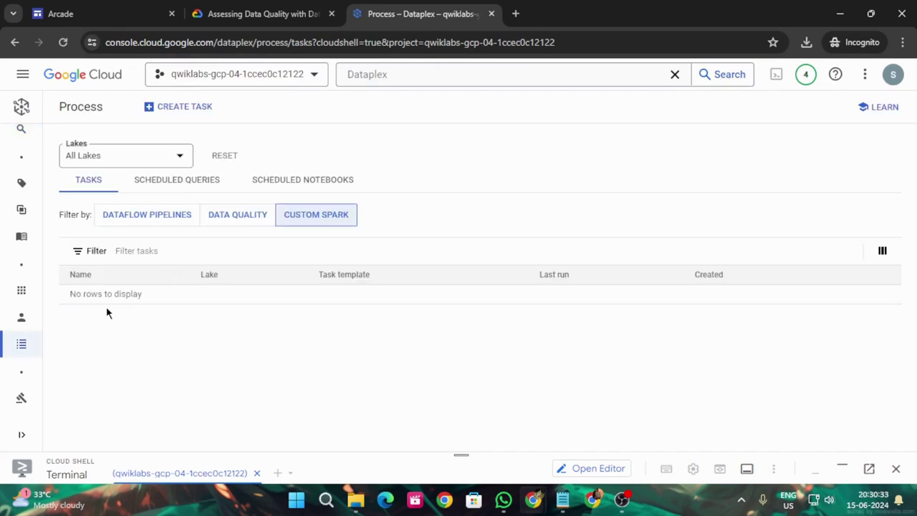
{"action": "left_click", "coordinate": [177, 119]}
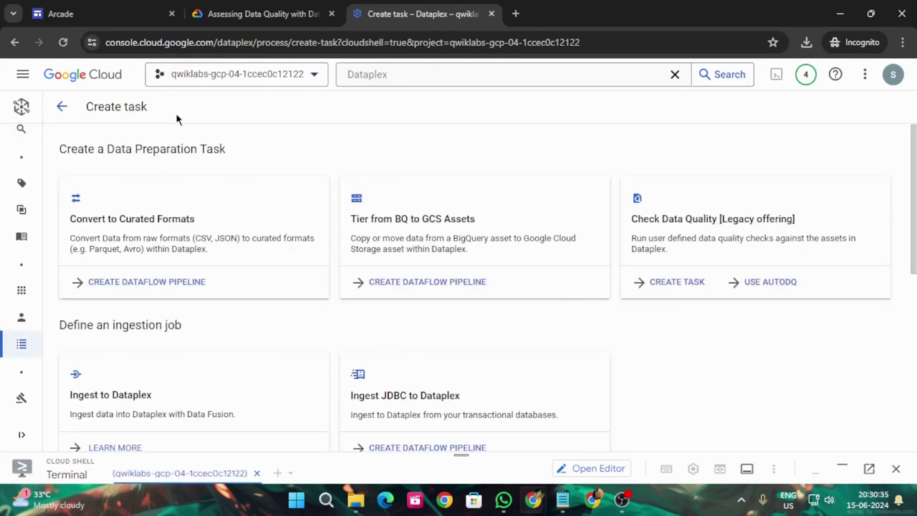
{"action": "left_click", "coordinate": [675, 283]}
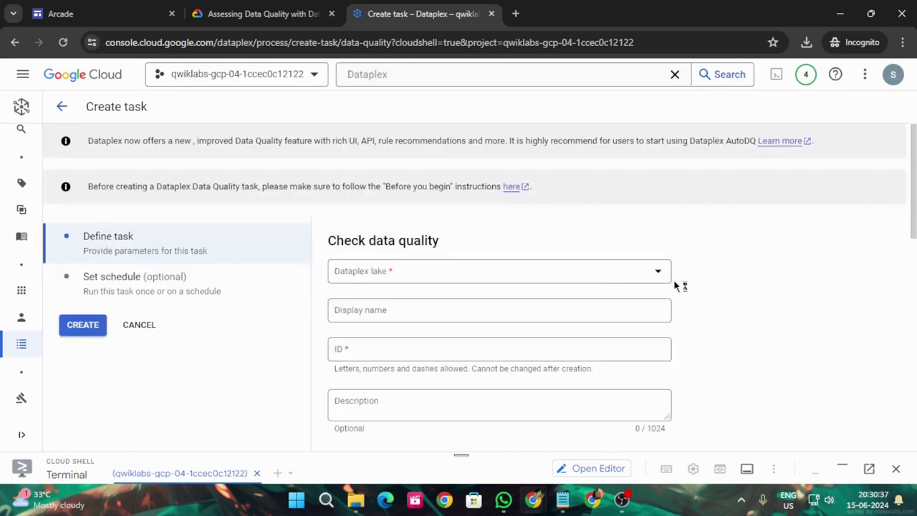
Set the task's Dataplex lake to ecommerce-lake and copy the display name Customer Data Quality Job from the lab instructions.
{"action": "left_click", "coordinate": [266, 13]}
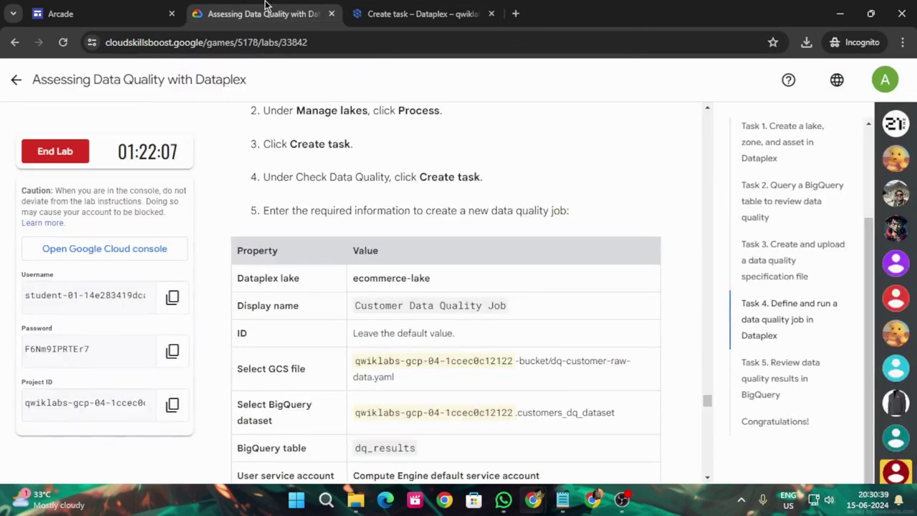
{"action": "left_click", "coordinate": [444, 13]}
{"action": "left_click", "coordinate": [373, 277]}
{"action": "left_click", "coordinate": [375, 317]}
{"action": "left_click", "coordinate": [267, 13]}
{"action": "scroll", "coordinate": [377, 250], "scroll_direction": "down", "scroll_amount": 2}
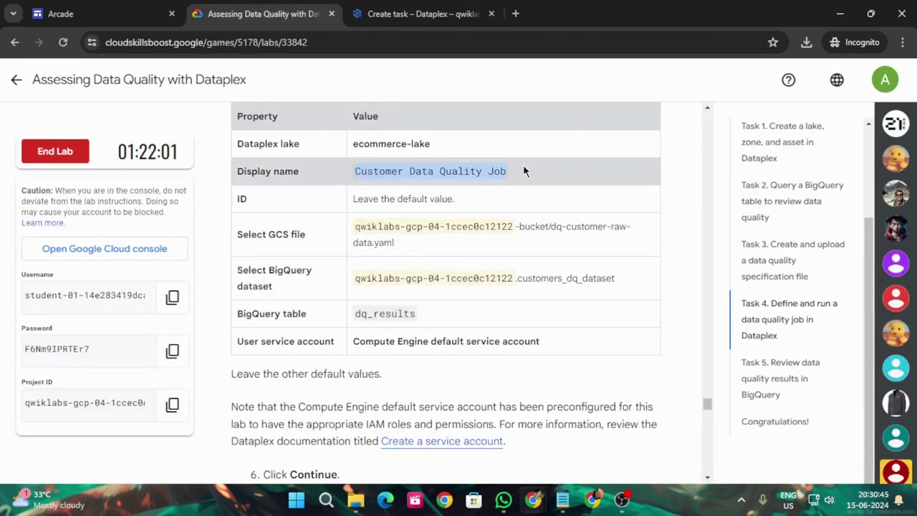
{"action": "left_click", "coordinate": [423, 13]}
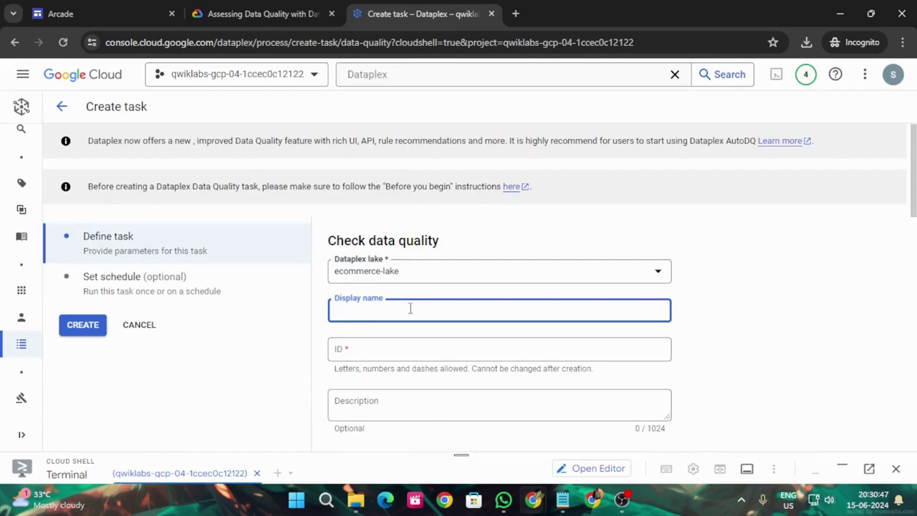
{"action": "key", "text": "ctrl+v"}
Copy qwiklabs-gcp-04-1ccec0c12122-bucket/dq-customer-raw-data.yaml from the lab and enter it as the task's GCS specification file.
{"action": "left_click", "coordinate": [251, 13]}
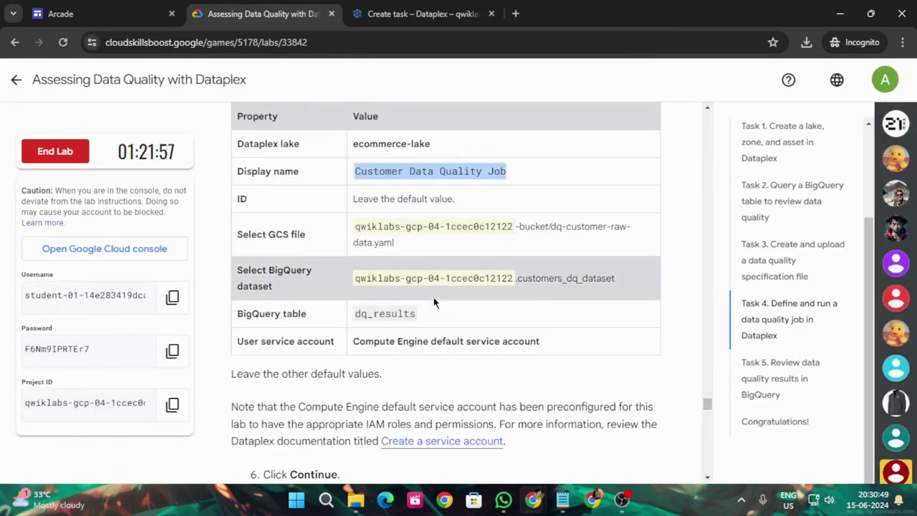
{"action": "left_click_drag", "start_coordinate": [356, 224], "coordinate": [406, 252]}
{"action": "key", "text": "ctrl+c"}
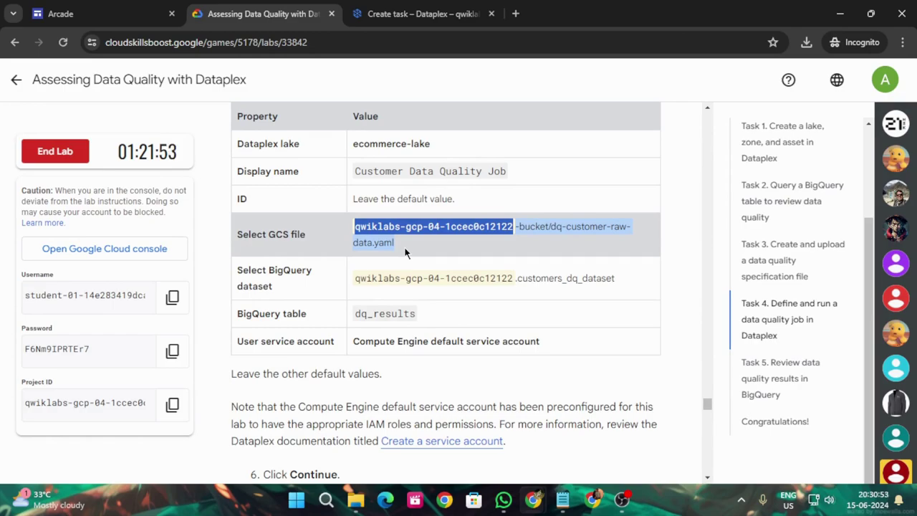
{"action": "left_click", "coordinate": [388, 10]}
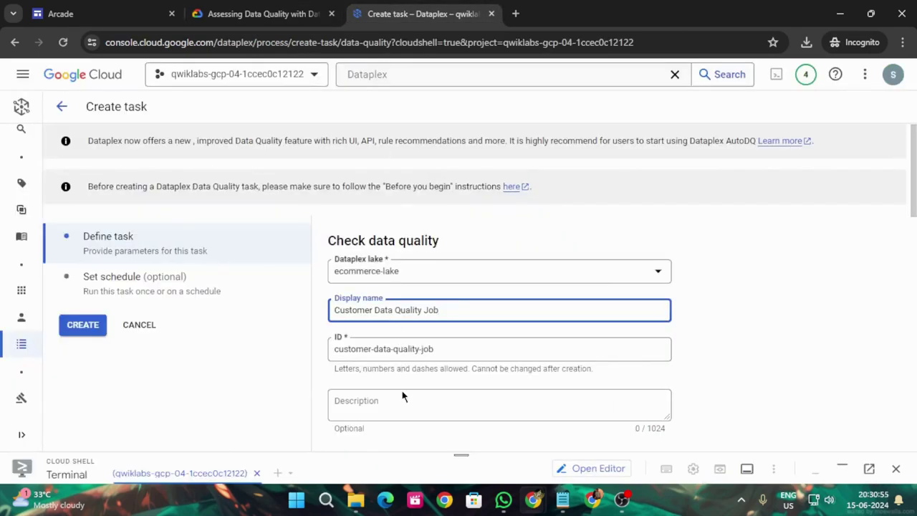
{"action": "scroll", "coordinate": [402, 394], "scroll_direction": "down", "scroll_amount": 2}
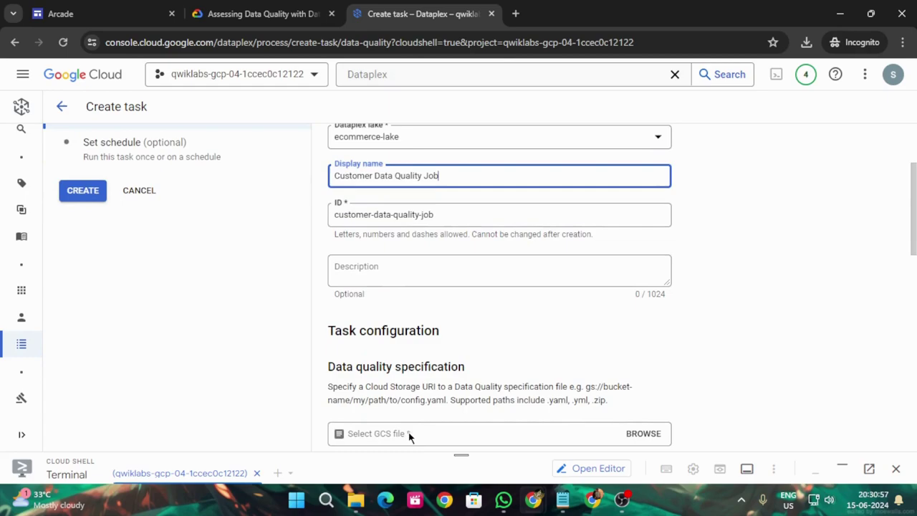
{"action": "left_click", "coordinate": [410, 433]}
{"action": "key", "text": "ctrl+v"}
Copy qwiklabs-gcp-04-1ccec0c12122.customers_dq_dataset from the lab and enter it as the results table's BigQuery dataset.
{"action": "scroll", "coordinate": [378, 337], "scroll_direction": "down", "scroll_amount": 3}
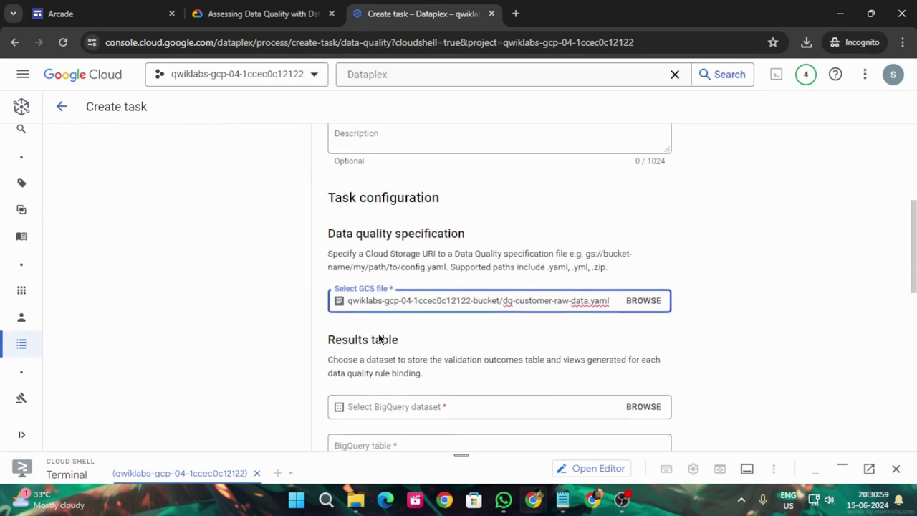
{"action": "left_click", "coordinate": [237, 13]}
{"action": "left_click_drag", "start_coordinate": [355, 279], "coordinate": [634, 294]}
{"action": "key", "text": "ctrl+c"}
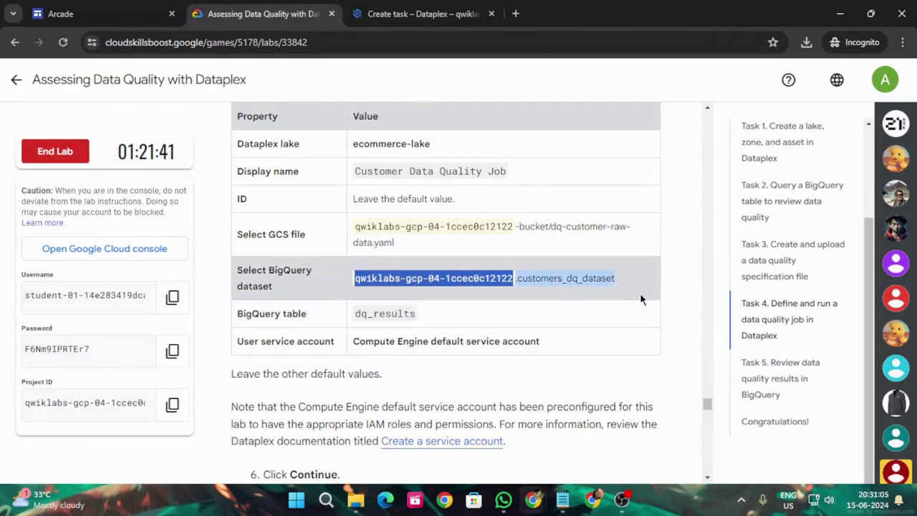
{"action": "left_click", "coordinate": [423, 13]}
{"action": "left_click", "coordinate": [445, 338]}
{"action": "key", "text": "ctrl+v"}
Copy the table name from the lab instructions and set the BigQuery results table to dq_results.
{"action": "left_click", "coordinate": [255, 13]}
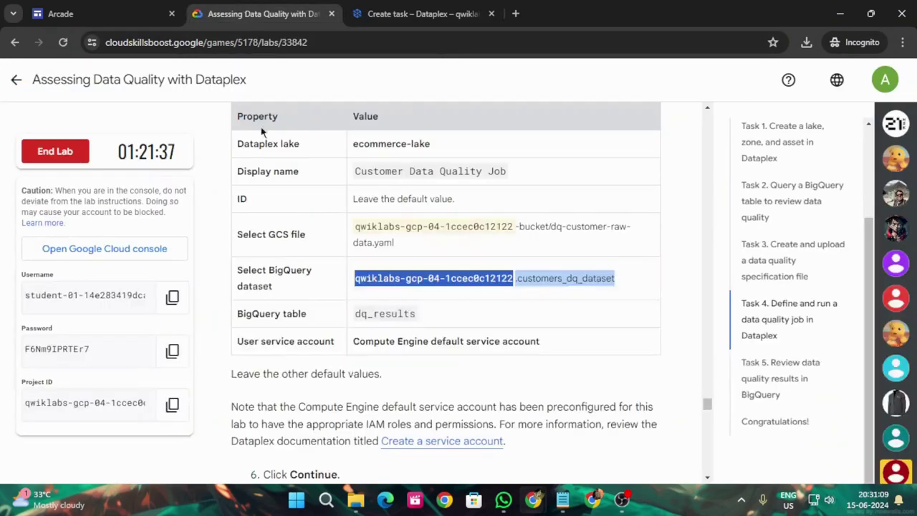
{"action": "left_click_drag", "start_coordinate": [355, 313], "coordinate": [399, 313]}
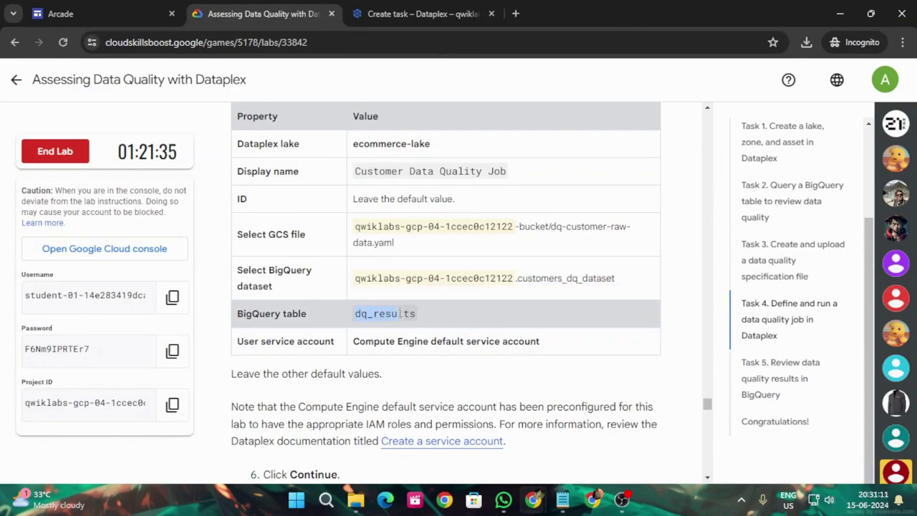
{"action": "left_click", "coordinate": [399, 14]}
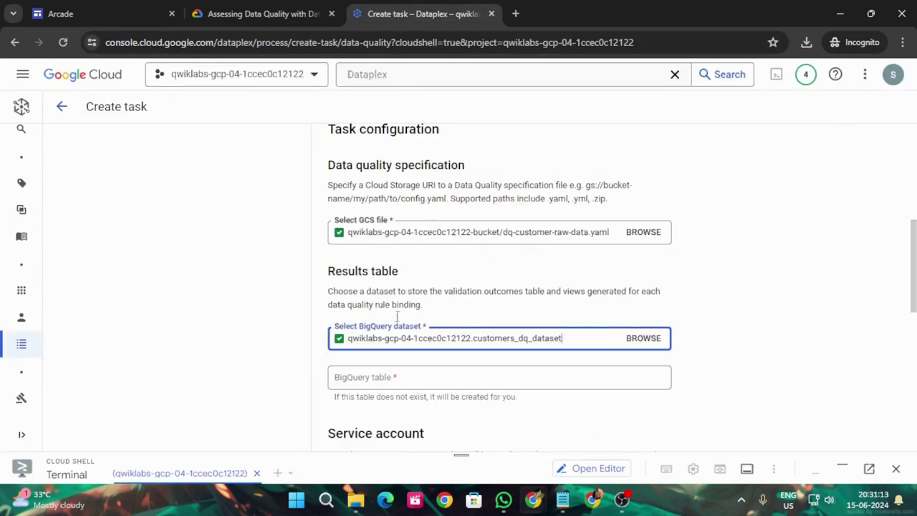
{"action": "left_click", "coordinate": [400, 385]}
{"action": "type", "text": "dq_results"}
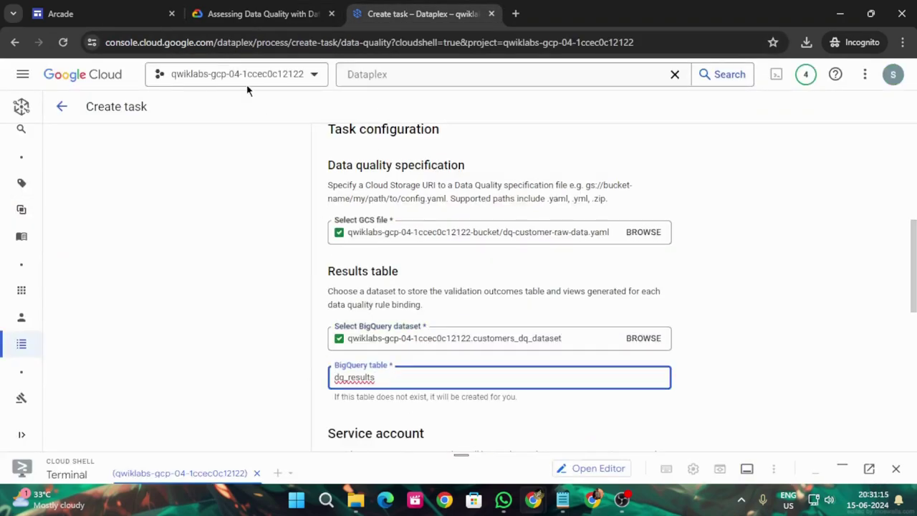
Check the lab's remaining properties and set the task's user service account to Compute Engine default service account.
{"action": "left_click", "coordinate": [258, 14]}
{"action": "scroll", "coordinate": [353, 366], "scroll_direction": "down", "scroll_amount": 1}
{"action": "scroll", "coordinate": [354, 367], "scroll_direction": "down", "scroll_amount": 1}
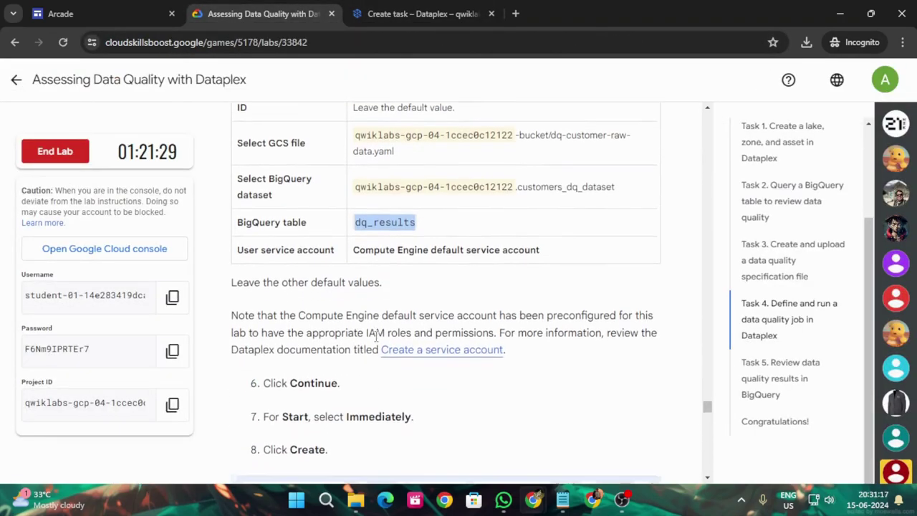
{"action": "left_click", "coordinate": [429, 14]}
{"action": "scroll", "coordinate": [447, 385], "scroll_direction": "down", "scroll_amount": 1}
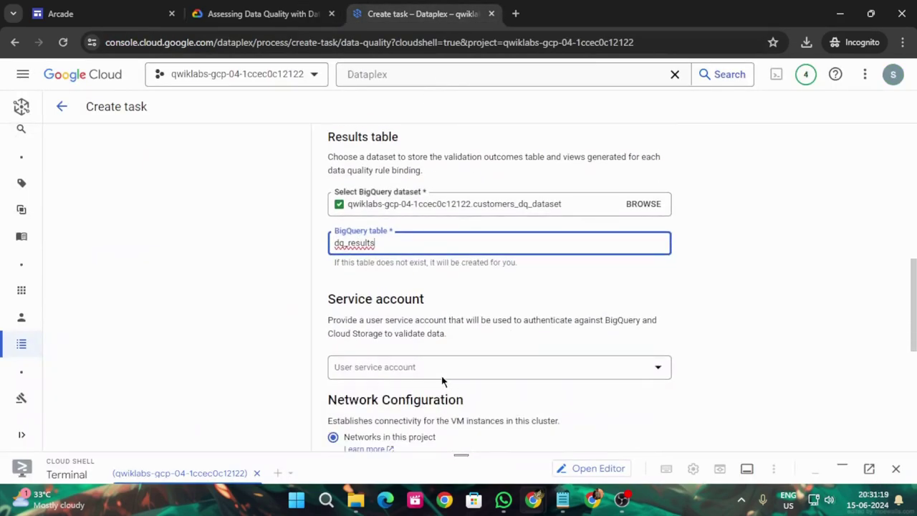
{"action": "left_click", "coordinate": [444, 374]}
{"action": "left_click", "coordinate": [399, 323]}
{"action": "left_click", "coordinate": [414, 373]}
{"action": "left_click", "coordinate": [387, 290]}
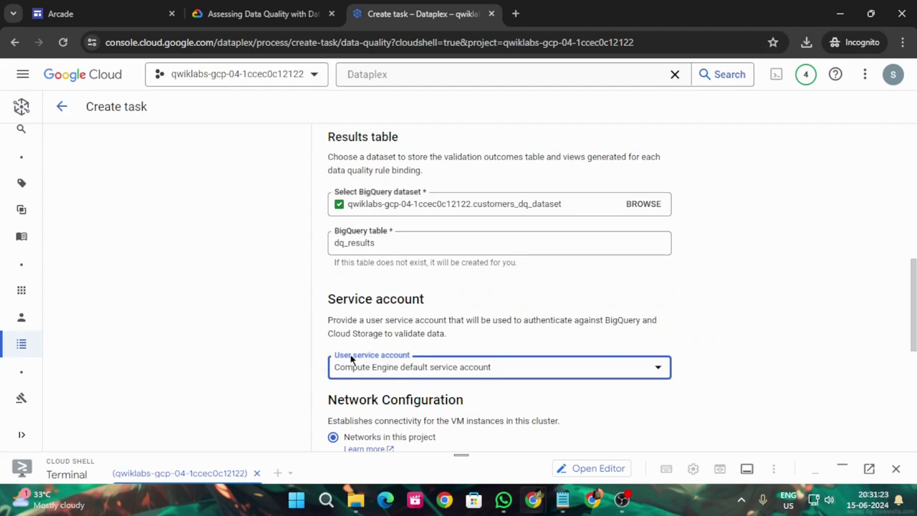
Following the lab instructions, keep the default network settings, continue to the schedule with an immediate single run, and create the task.
{"action": "left_click", "coordinate": [272, 11]}
{"action": "scroll", "coordinate": [453, 356], "scroll_direction": "down", "scroll_amount": 5}
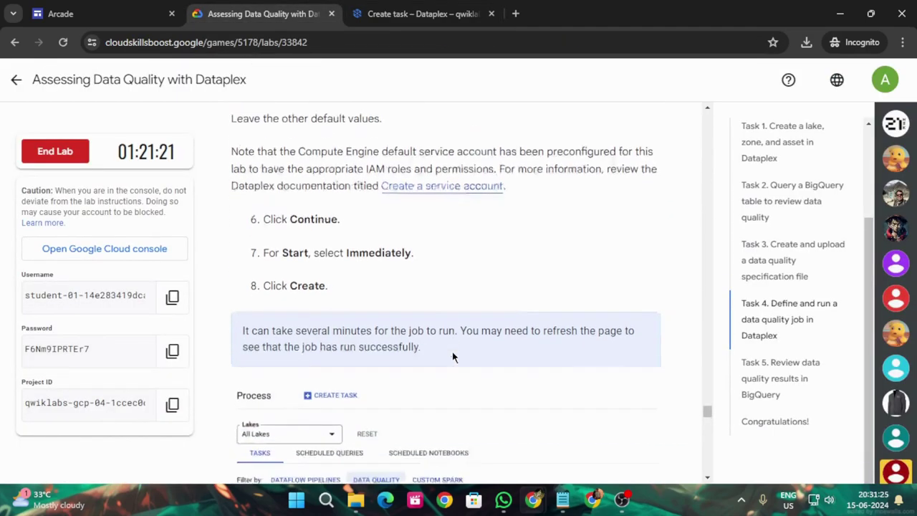
{"action": "key", "text": "ctrl+Tab"}
{"action": "scroll", "coordinate": [556, 366], "scroll_direction": "down", "scroll_amount": 2}
{"action": "scroll", "coordinate": [556, 366], "scroll_direction": "down", "scroll_amount": 3}
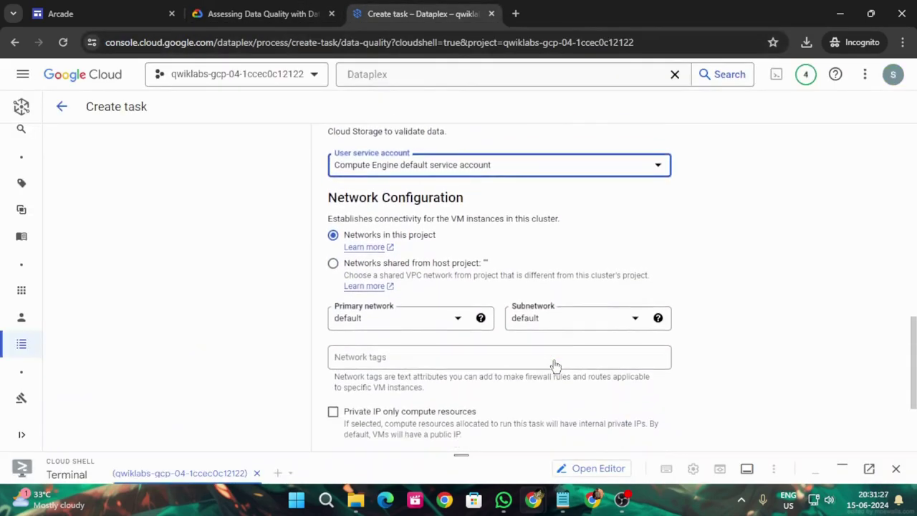
{"action": "left_click", "coordinate": [351, 423]}
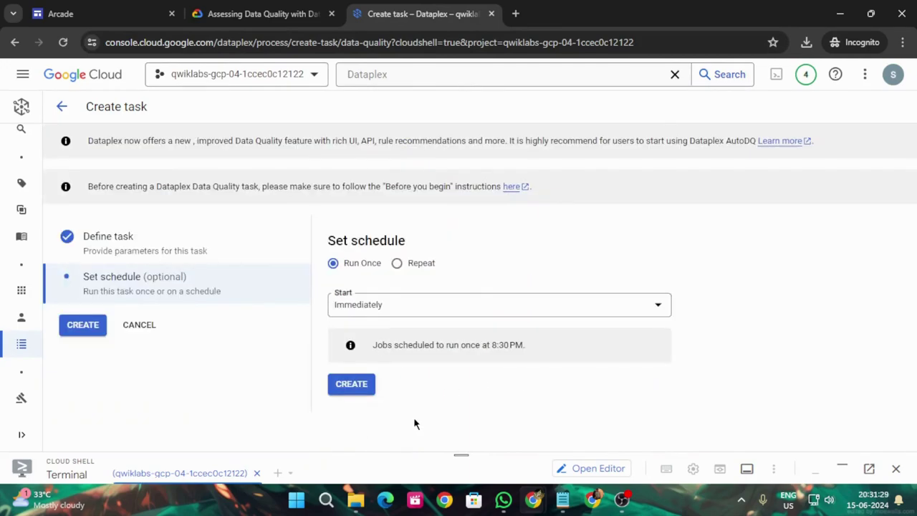
{"action": "left_click", "coordinate": [351, 385]}
View the job's status in the Dataplex task list and check the lab progress for defining and running a data quality job.
{"action": "key", "text": "ctrl+shift+Tab"}
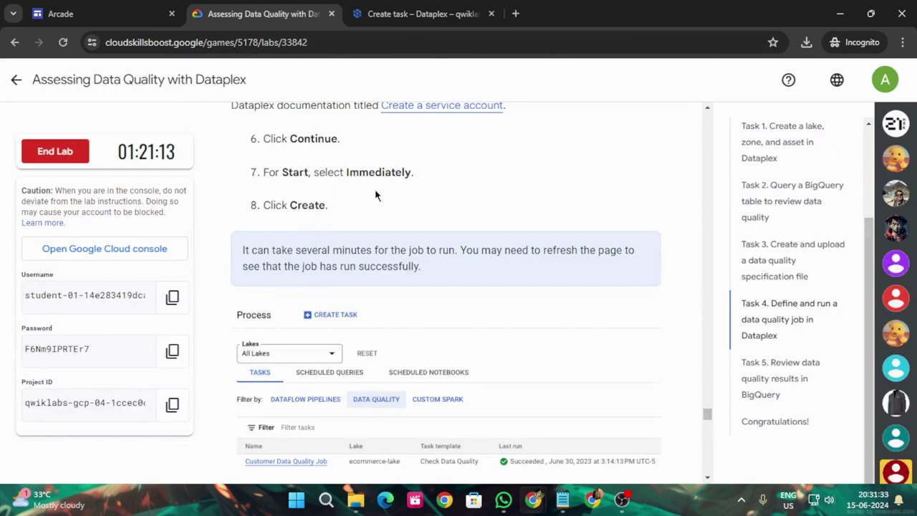
{"action": "scroll", "coordinate": [392, 283], "scroll_direction": "down", "scroll_amount": 4}
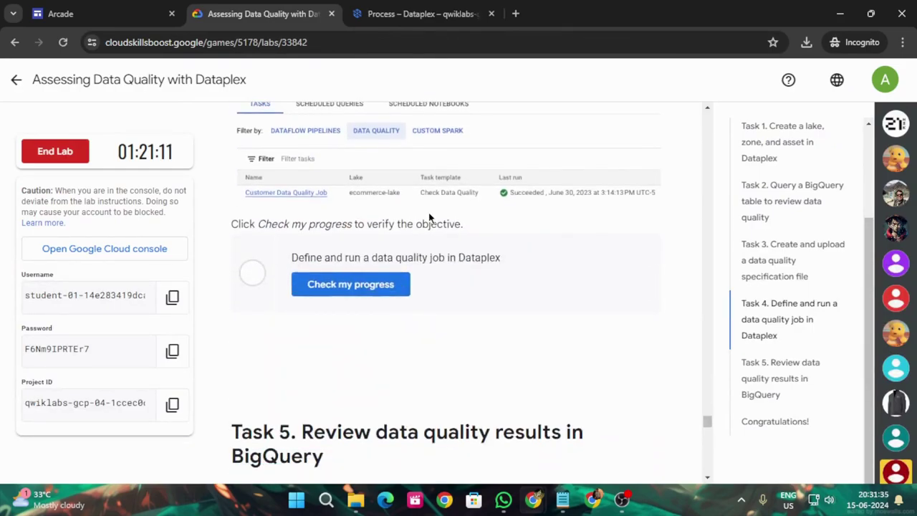
{"action": "left_click", "coordinate": [391, 9]}
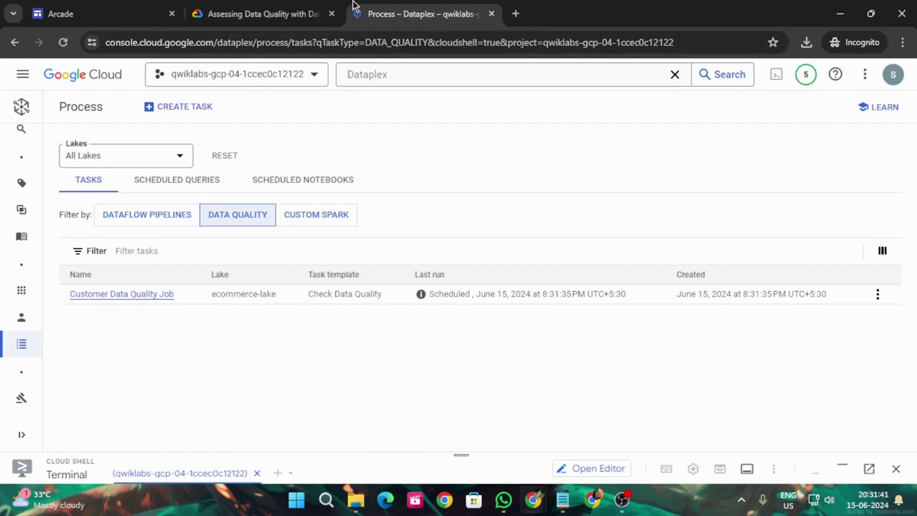
{"action": "left_click", "coordinate": [258, 13]}
{"action": "left_click", "coordinate": [303, 283]}
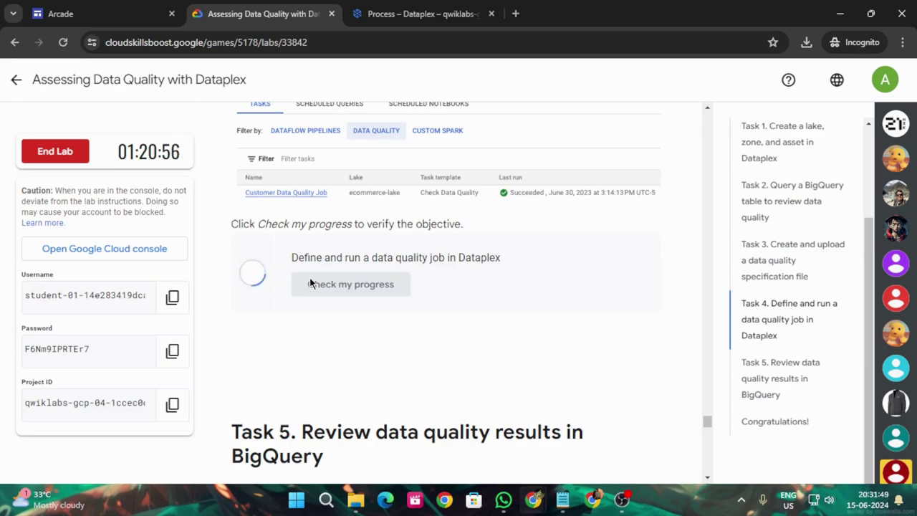
{"action": "left_click", "coordinate": [314, 286]}
Reload the Dataplex Process page to refresh the job's status, and check the lab's Task 4 progress again.
{"action": "key", "text": "ctrl+Tab"}
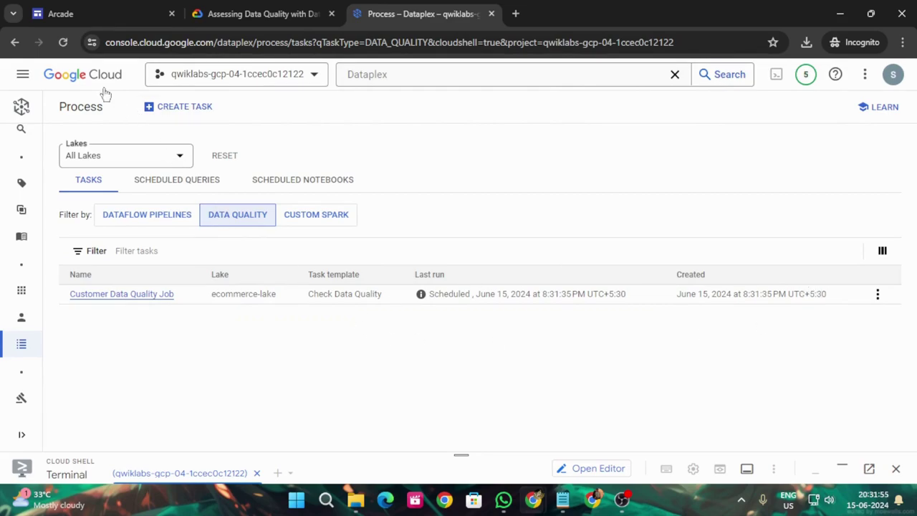
{"action": "left_click", "coordinate": [63, 42]}
{"action": "left_click", "coordinate": [520, 134]}
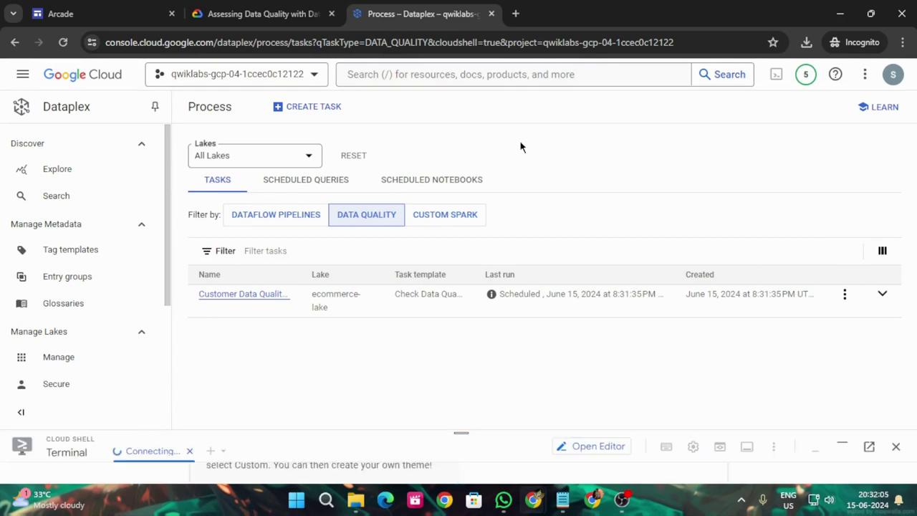
{"action": "left_click", "coordinate": [215, 14]}
{"action": "left_click", "coordinate": [407, 290]}
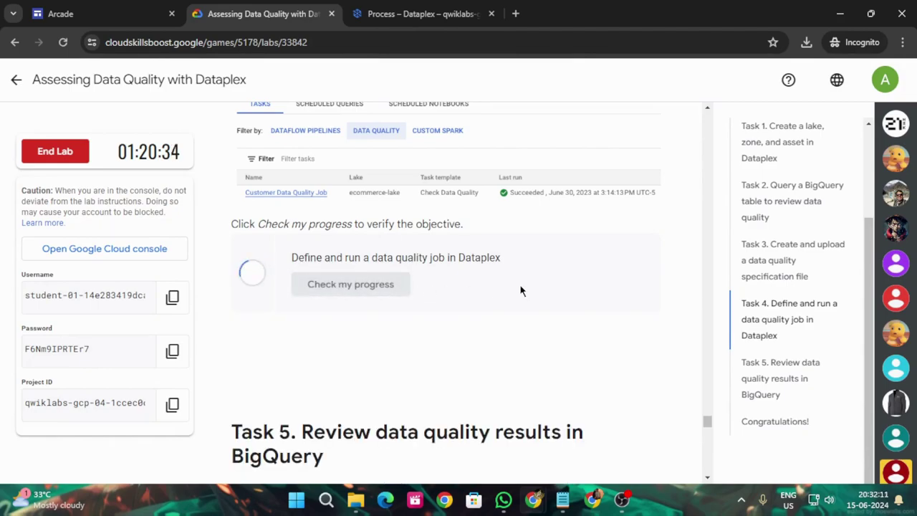
Review the Google Cloud notifications for the data quality task, close them, and recheck the lab progress for the job objective.
{"action": "left_click", "coordinate": [347, 5]}
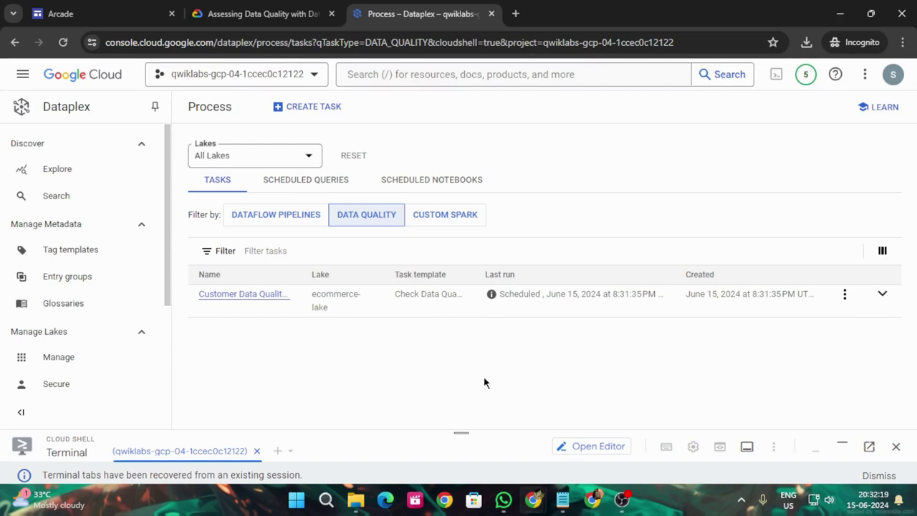
{"action": "left_click", "coordinate": [805, 74]}
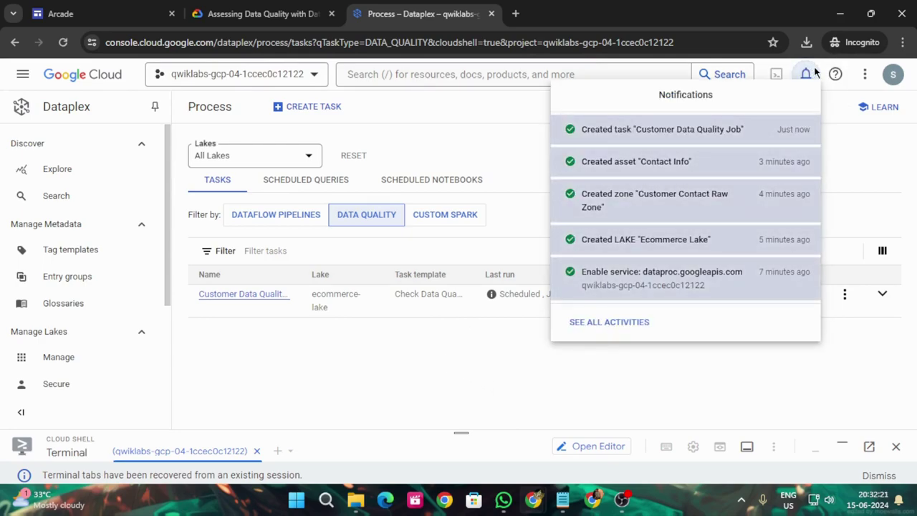
{"action": "left_click", "coordinate": [514, 356]}
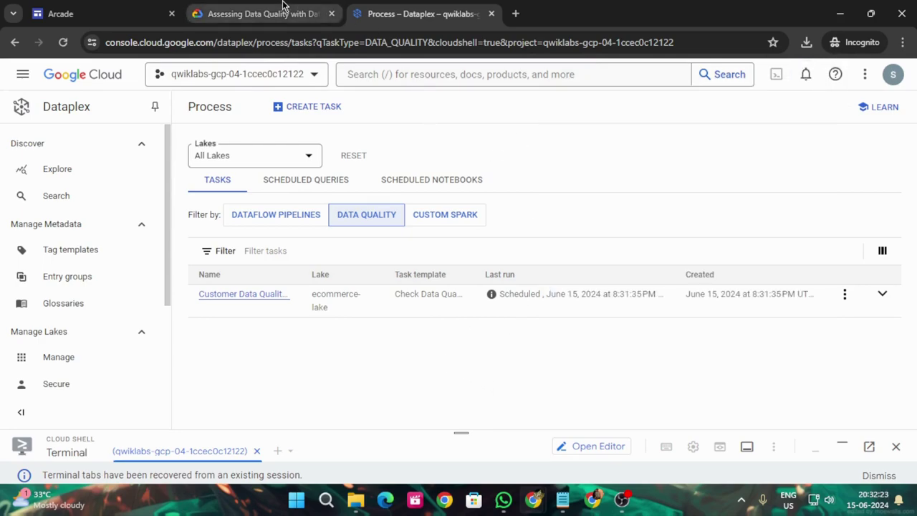
{"action": "left_click", "coordinate": [258, 13]}
{"action": "left_click", "coordinate": [345, 286]}
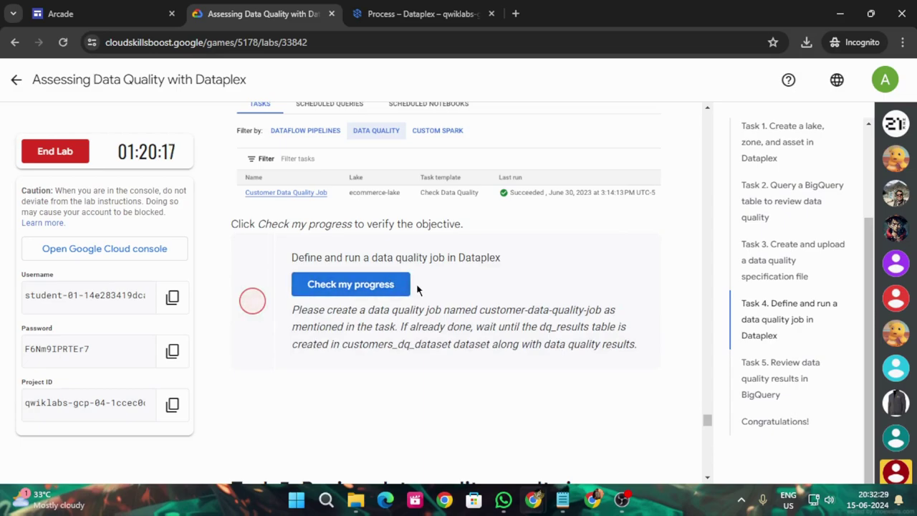
Check the lab progress for the data quality job again and inspect the actions available for the Customer Data Quality Job in Dataplex.
{"action": "left_click", "coordinate": [398, 283]}
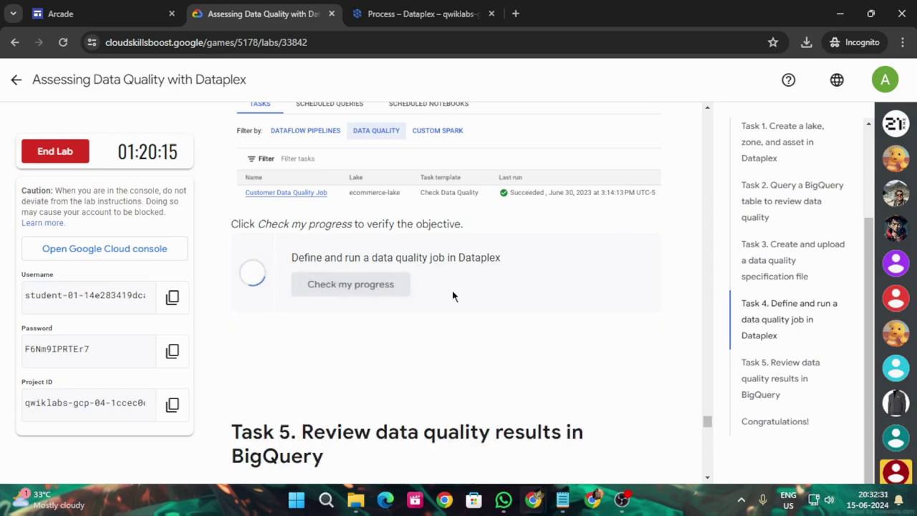
{"action": "scroll", "coordinate": [450, 289], "scroll_direction": "down", "scroll_amount": 2}
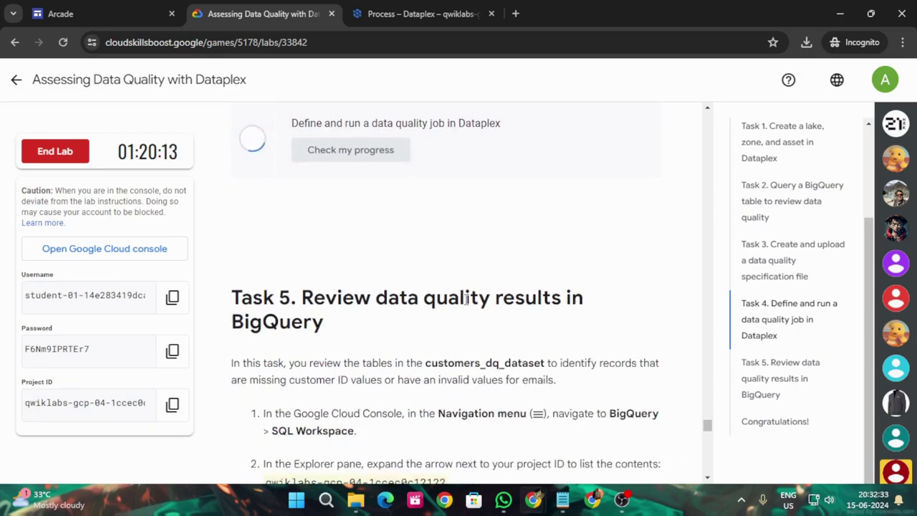
{"action": "key", "text": "ctrl+Tab"}
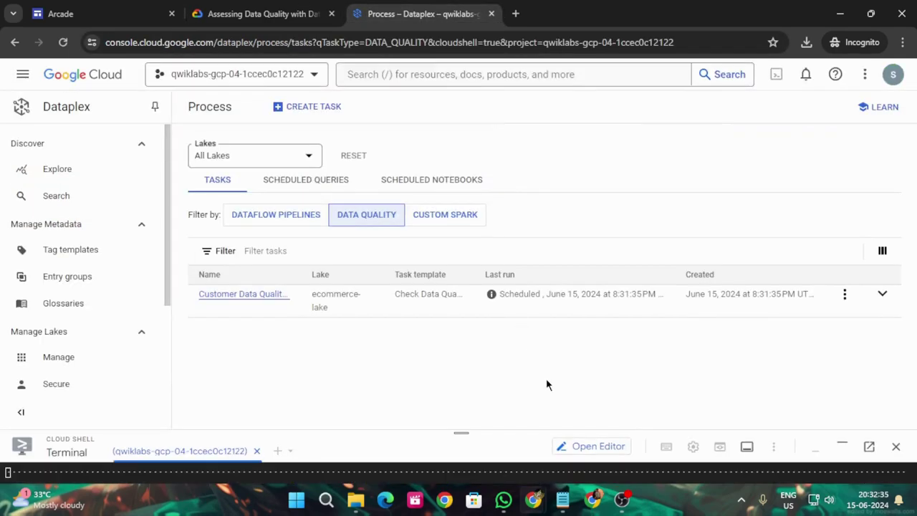
{"action": "left_click", "coordinate": [845, 295]}
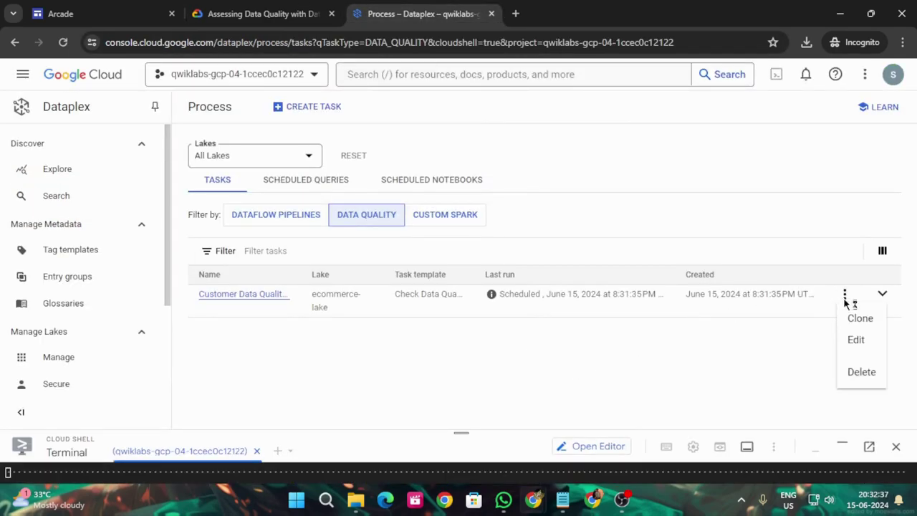
{"action": "left_click", "coordinate": [765, 356]}
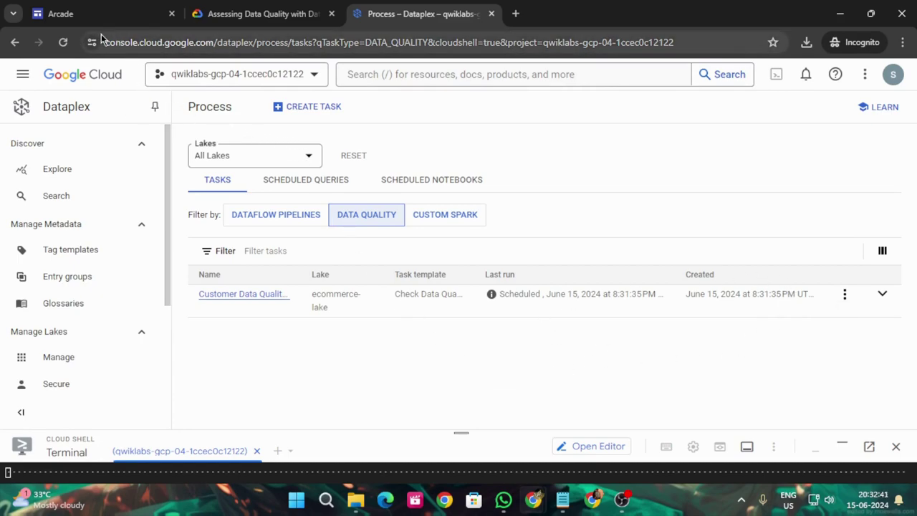
Reload the Dataplex Process page to update the job's status and rerun the lab's data quality job progress check.
{"action": "left_click", "coordinate": [63, 43]}
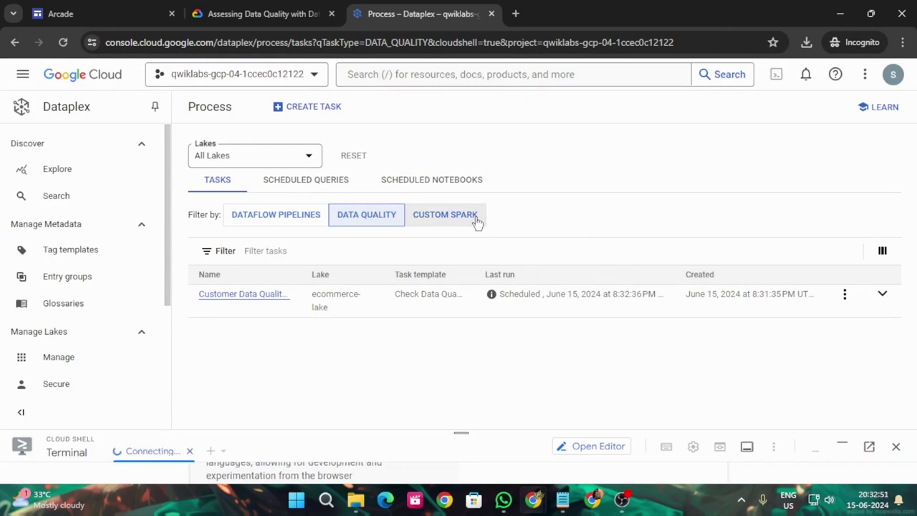
{"action": "left_click", "coordinate": [265, 10]}
{"action": "left_click", "coordinate": [331, 132]}
{"action": "scroll", "coordinate": [381, 234], "scroll_direction": "up", "scroll_amount": 2}
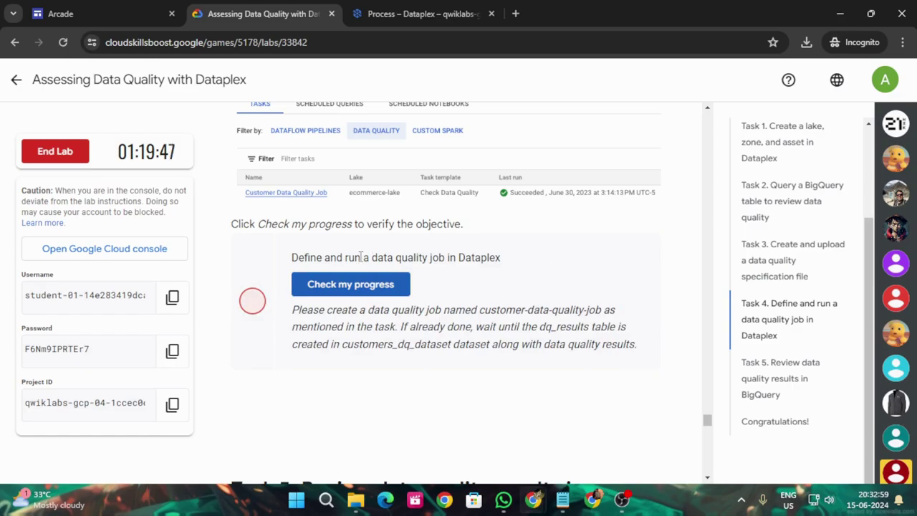
{"action": "left_click", "coordinate": [365, 284]}
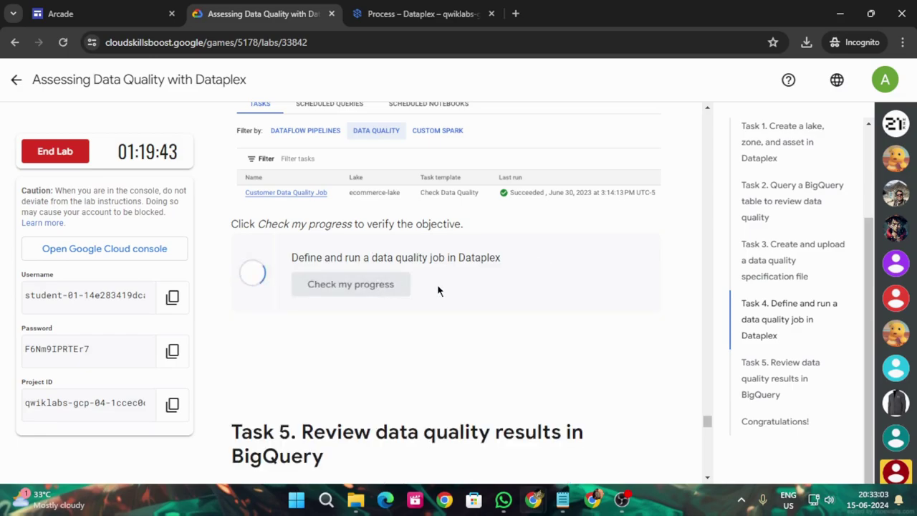
Review the lab's note on job run time, refresh the Dataplex task list, and check the Task 4 progress again.
{"action": "scroll", "coordinate": [437, 290], "scroll_direction": "up", "scroll_amount": 3}
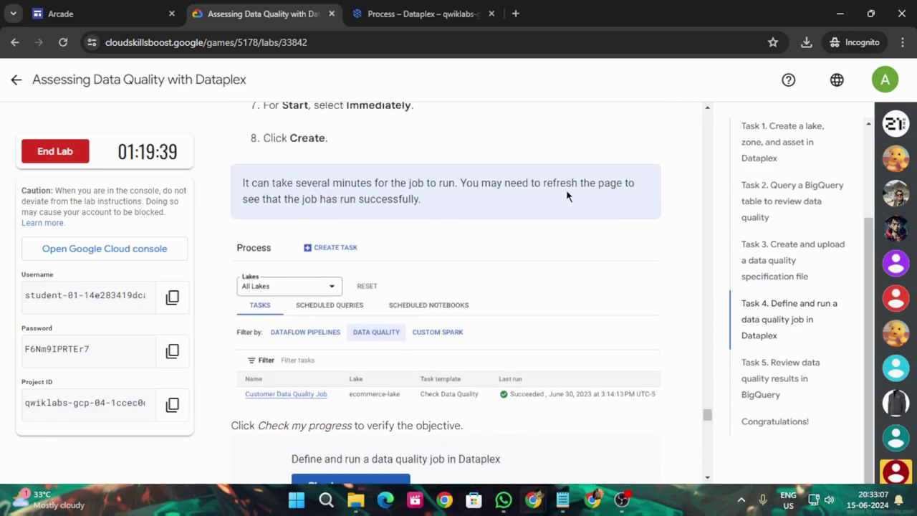
{"action": "left_click", "coordinate": [359, 14]}
{"action": "left_click", "coordinate": [62, 42]}
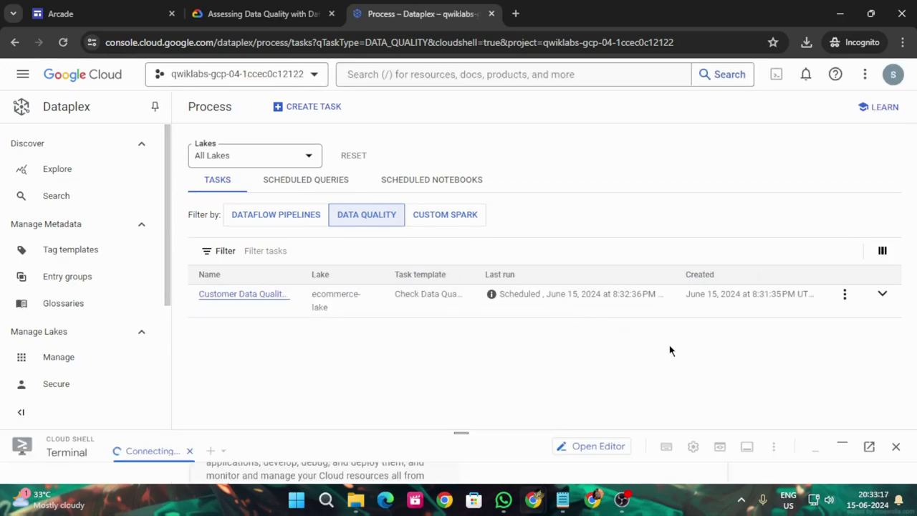
{"action": "left_click", "coordinate": [269, 10]}
{"action": "scroll", "coordinate": [401, 244], "scroll_direction": "down", "scroll_amount": 4}
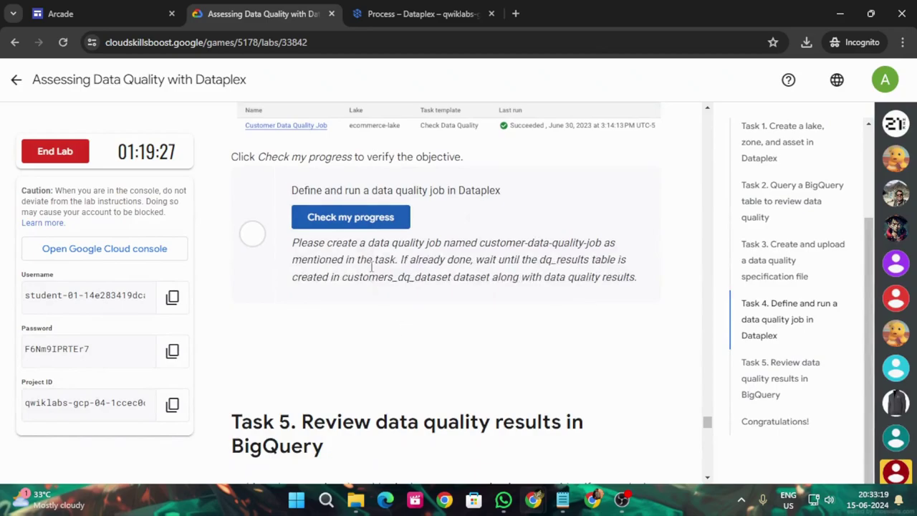
{"action": "left_click", "coordinate": [359, 216]}
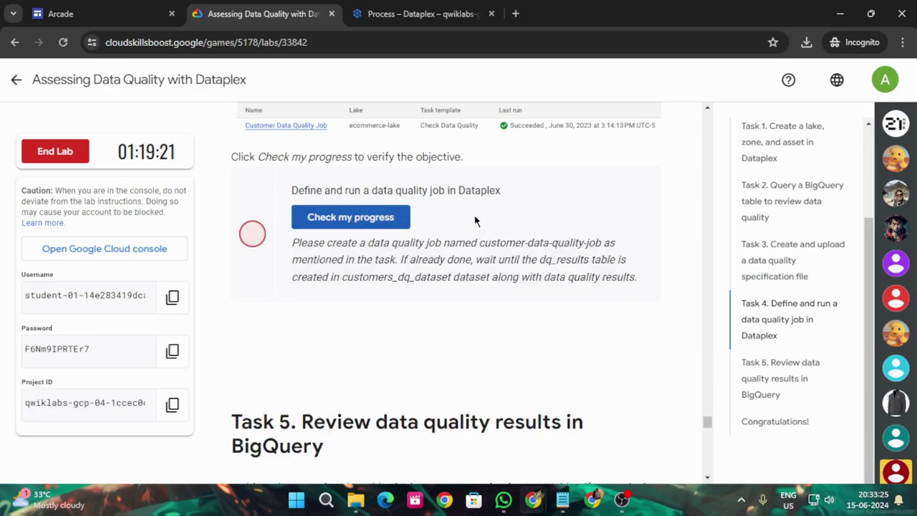
Refresh the Customer Data Quality Job's status in Dataplex and repeat the lab's progress check for defining and running the job.
{"action": "left_click", "coordinate": [367, 13]}
{"action": "left_click", "coordinate": [63, 42]}
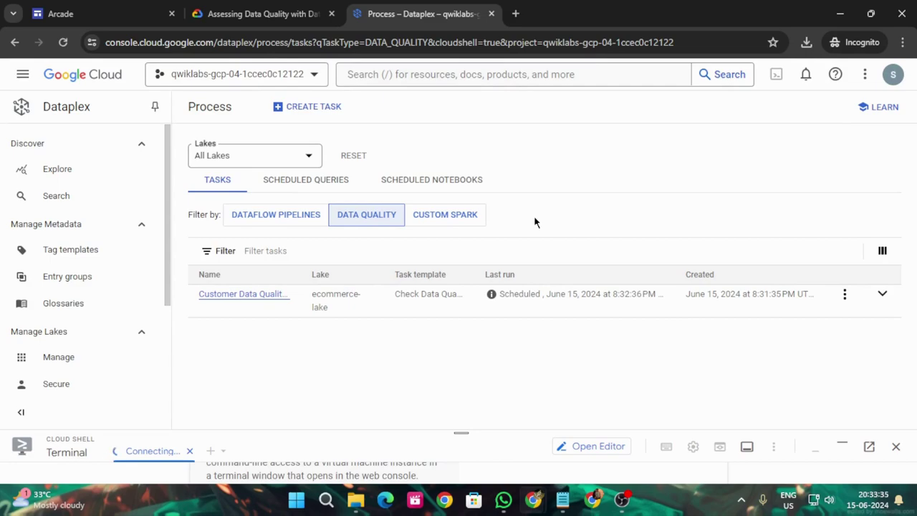
{"action": "left_click", "coordinate": [263, 14]}
{"action": "left_click", "coordinate": [331, 222]}
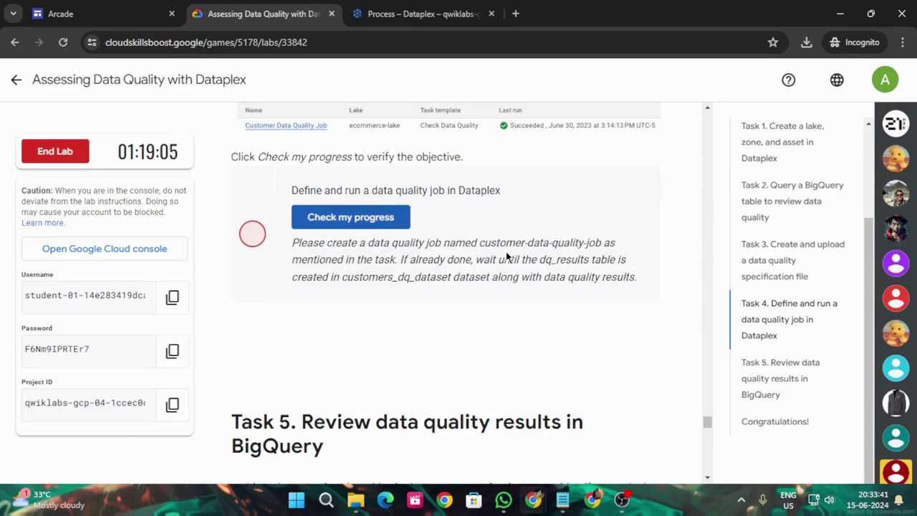
{"action": "left_click", "coordinate": [350, 224]}
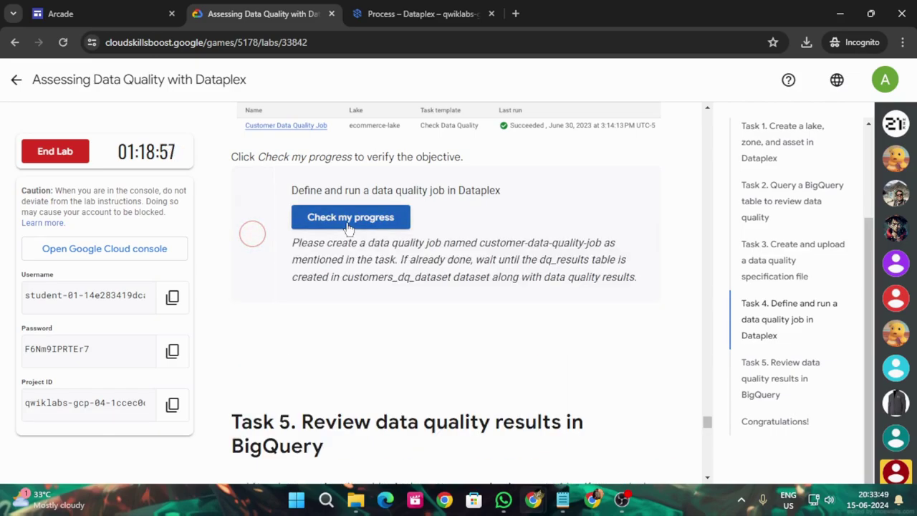
{"action": "left_click", "coordinate": [349, 218]}
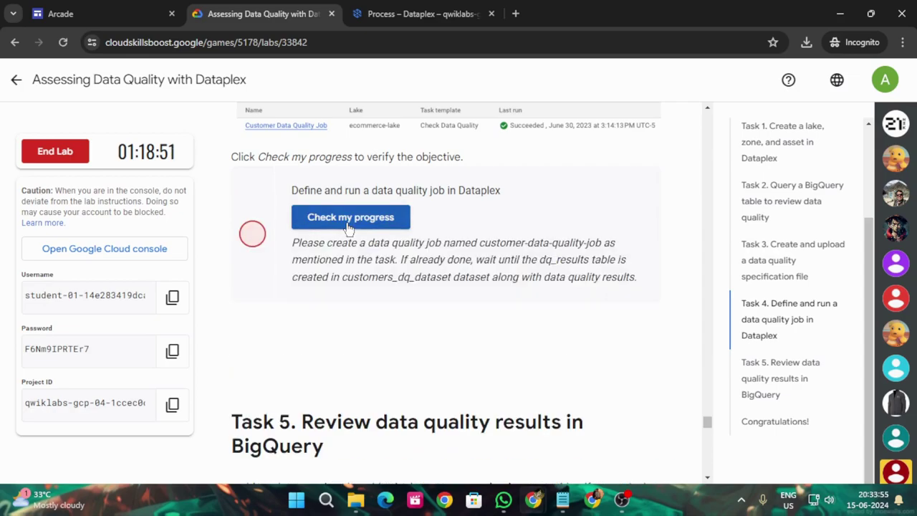
Highlight the lab note about waiting and refreshing, reload the Dataplex task list, and recheck the data quality job objective.
{"action": "scroll", "coordinate": [337, 233], "scroll_direction": "up", "scroll_amount": 6}
{"action": "left_click_drag", "start_coordinate": [242, 317], "coordinate": [464, 344]}
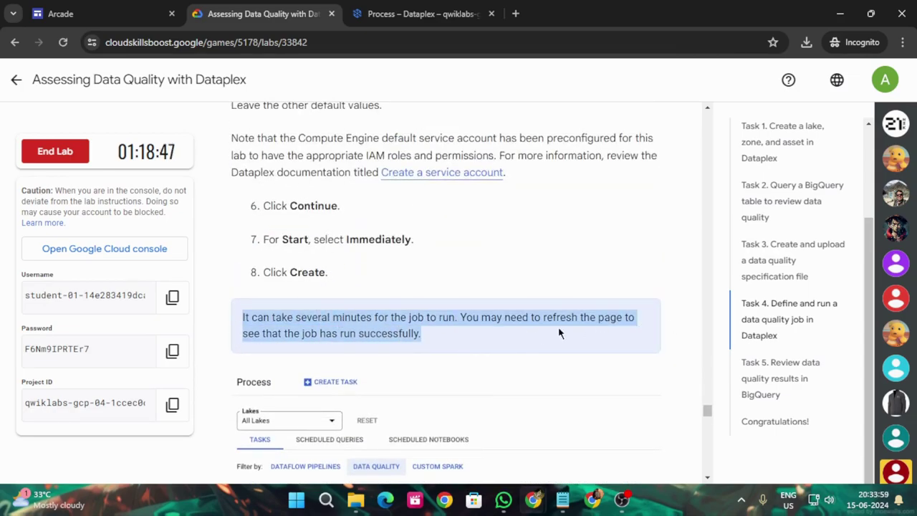
{"action": "scroll", "coordinate": [561, 333], "scroll_direction": "down", "scroll_amount": 3}
{"action": "left_click", "coordinate": [423, 13]}
{"action": "left_click", "coordinate": [63, 43]}
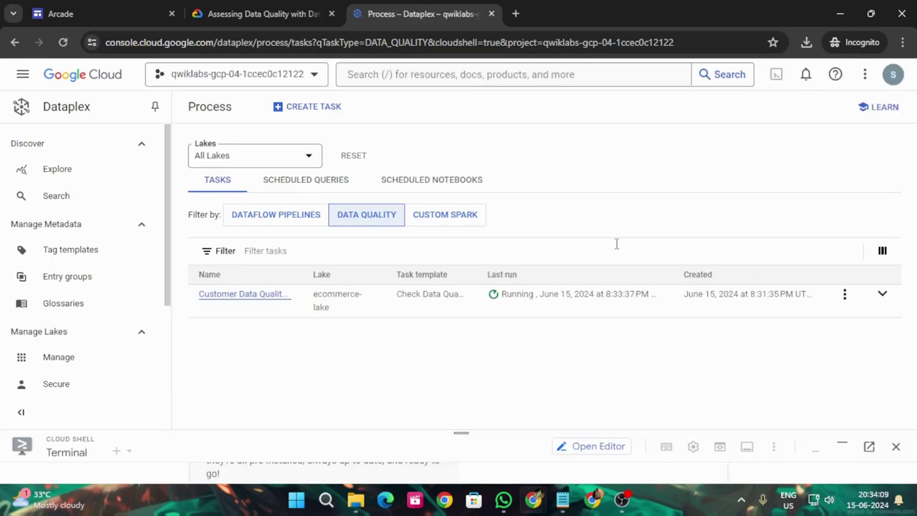
{"action": "left_click", "coordinate": [265, 13]}
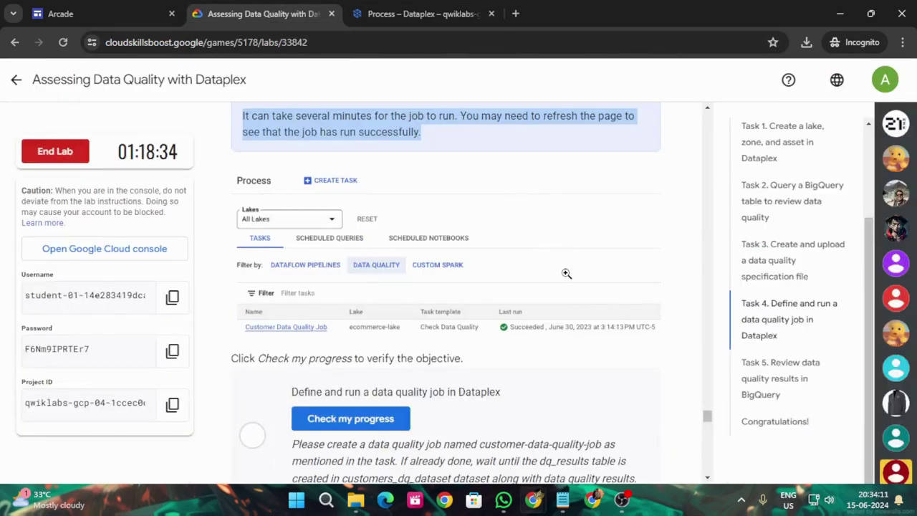
{"action": "scroll", "coordinate": [566, 272], "scroll_direction": "down", "scroll_amount": 3}
{"action": "left_click", "coordinate": [344, 286]}
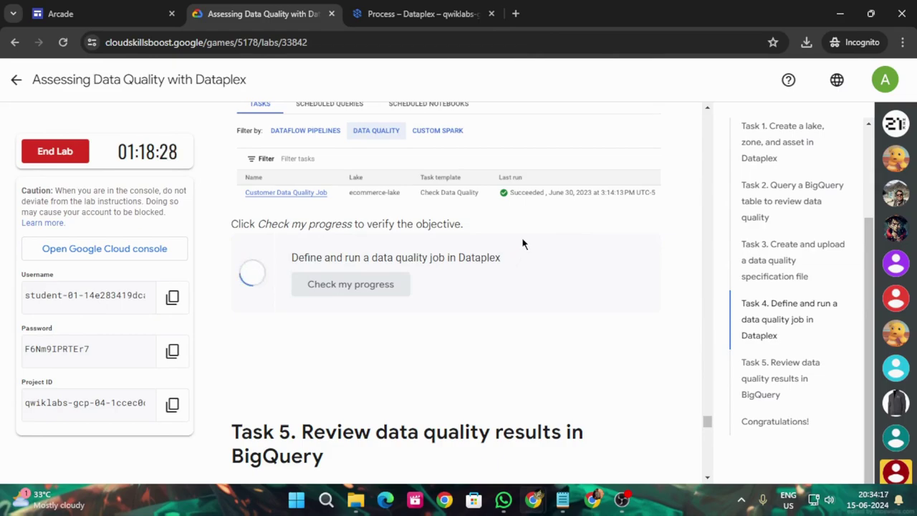
Reload the Dataplex Process page repeatedly to follow the job's last run status, and recheck the lab's Task 4 progress.
{"action": "left_click", "coordinate": [444, 12]}
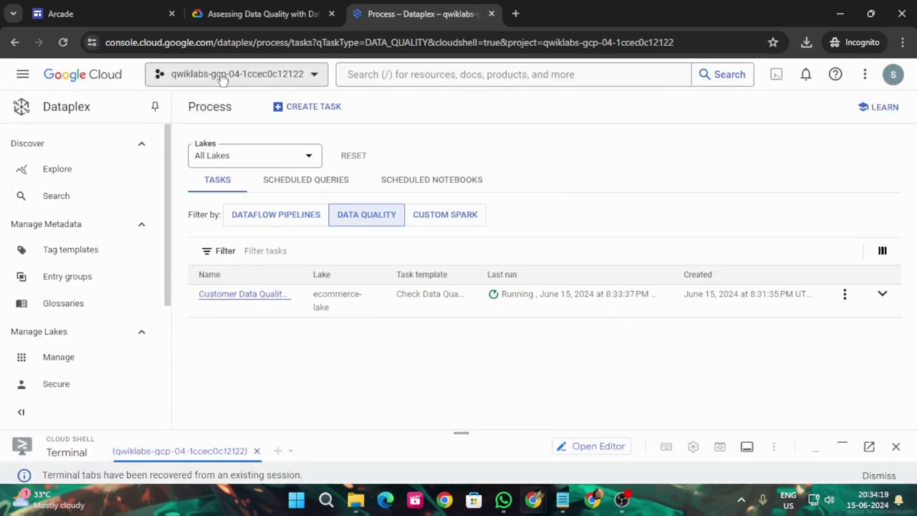
{"action": "left_click", "coordinate": [63, 42]}
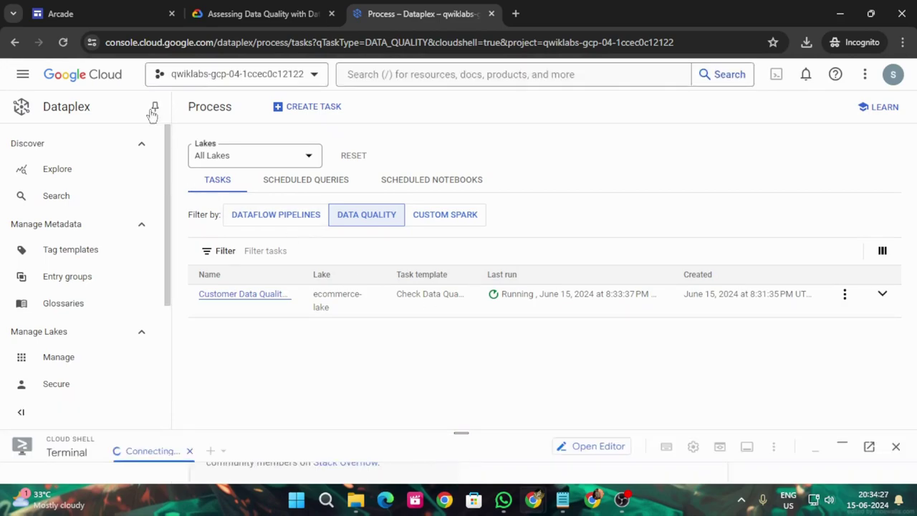
{"action": "left_click", "coordinate": [63, 42]}
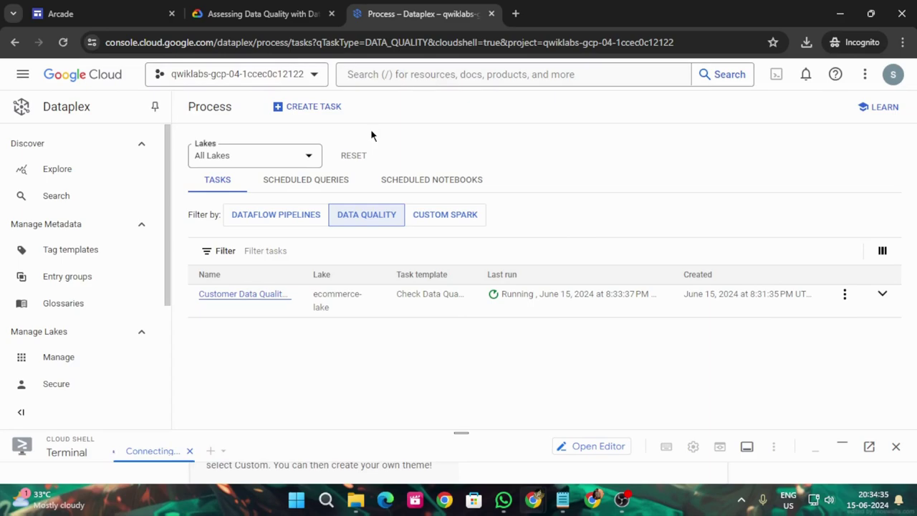
{"action": "left_click", "coordinate": [63, 42]}
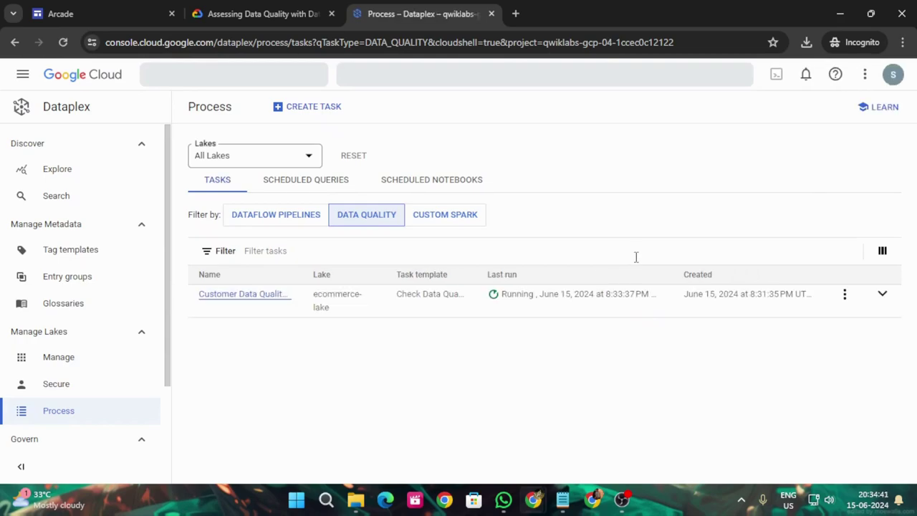
{"action": "left_click", "coordinate": [301, 14]}
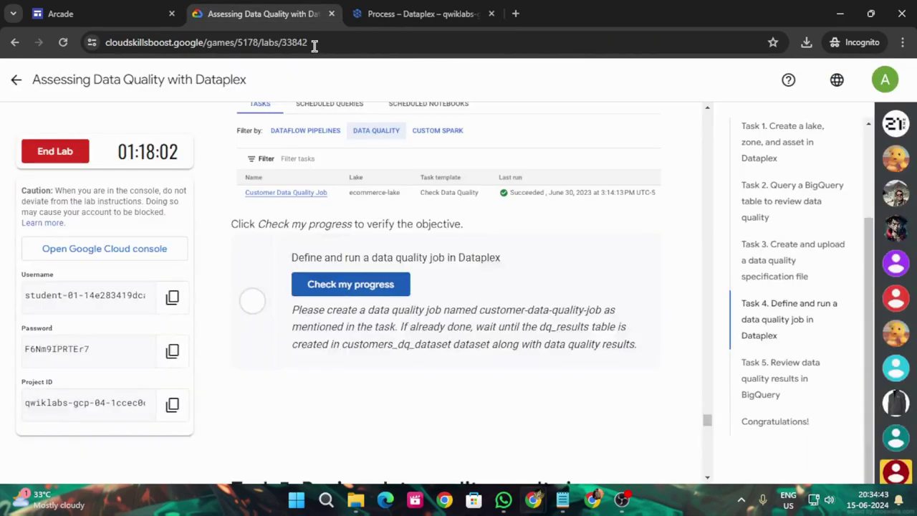
{"action": "left_click", "coordinate": [362, 285]}
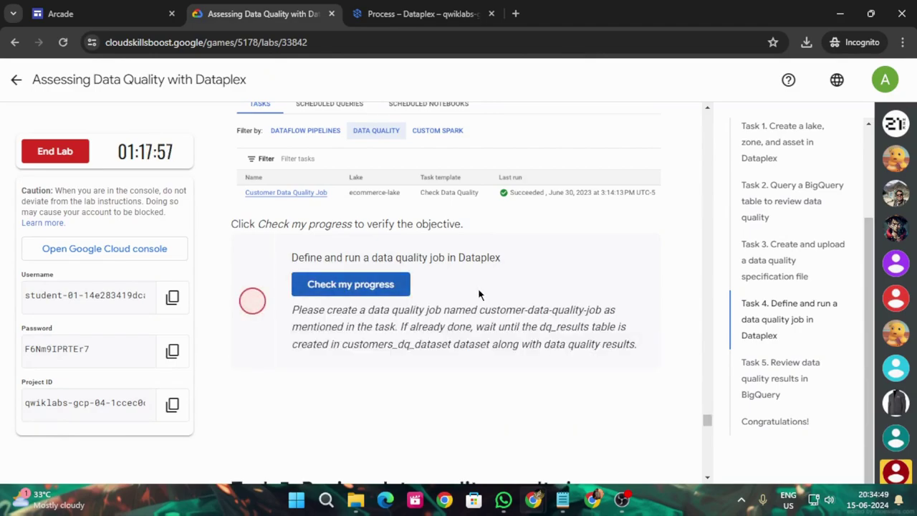
Keep refreshing the Dataplex task list to monitor the data quality job's run, and complete the lab's Task 4 progress check.
{"action": "left_click", "coordinate": [399, 13]}
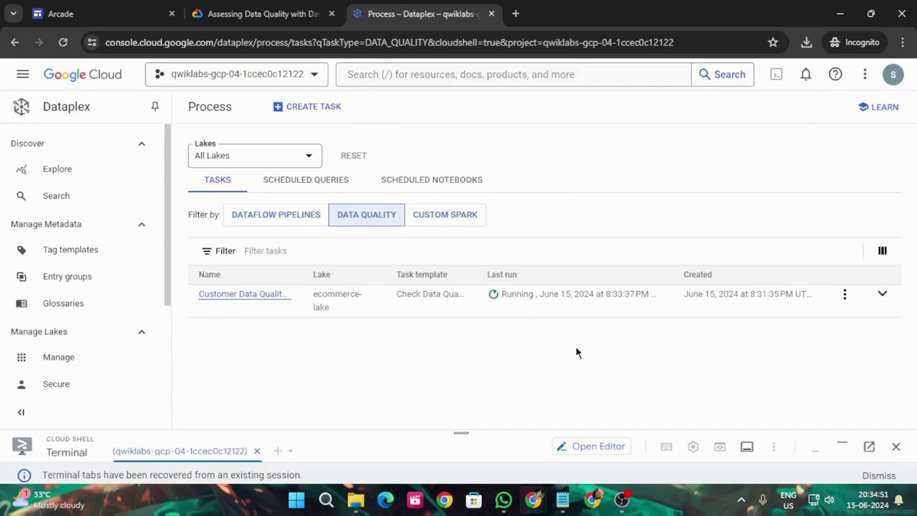
{"action": "left_click", "coordinate": [67, 44]}
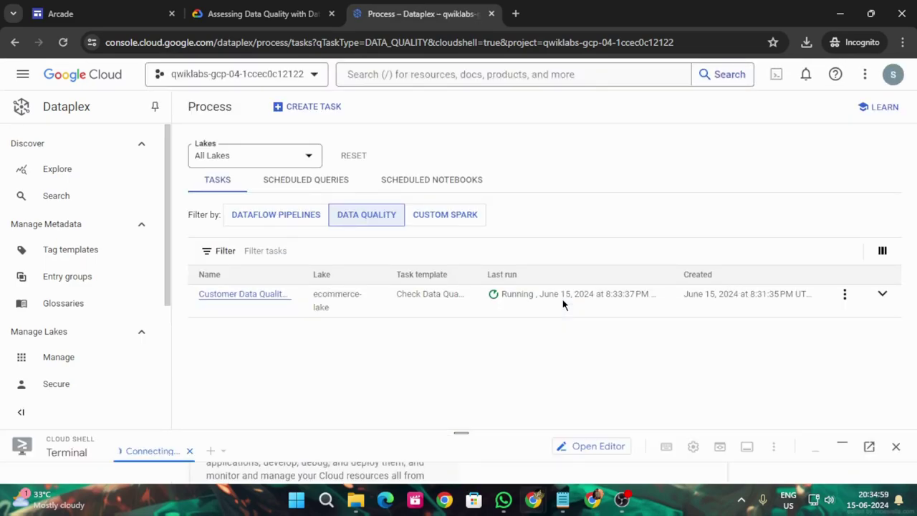
{"action": "left_click", "coordinate": [63, 43]}
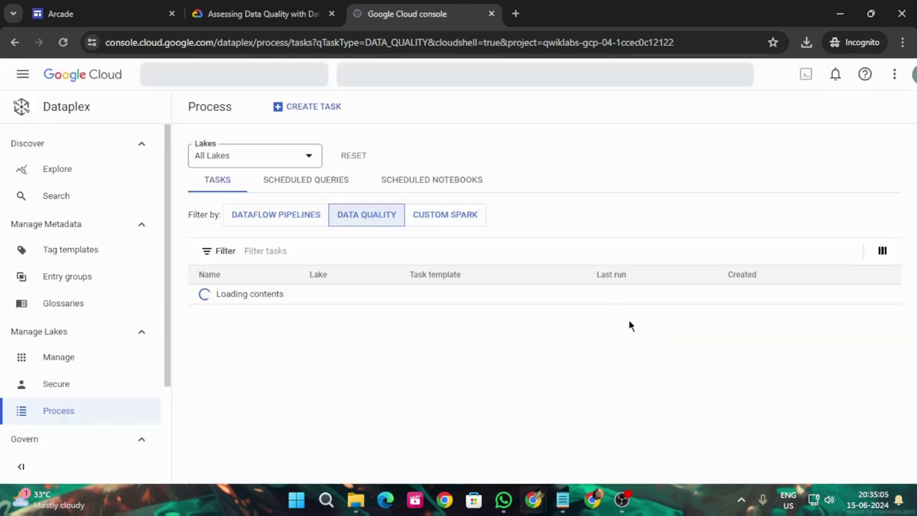
{"action": "left_click_drag", "start_coordinate": [500, 294], "coordinate": [518, 325]}
{"action": "left_click", "coordinate": [295, 14]}
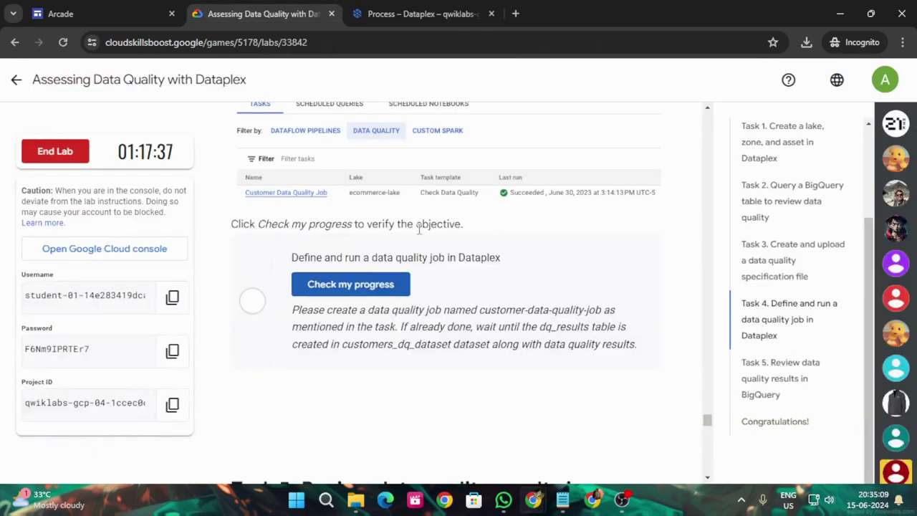
{"action": "left_click", "coordinate": [362, 283]}
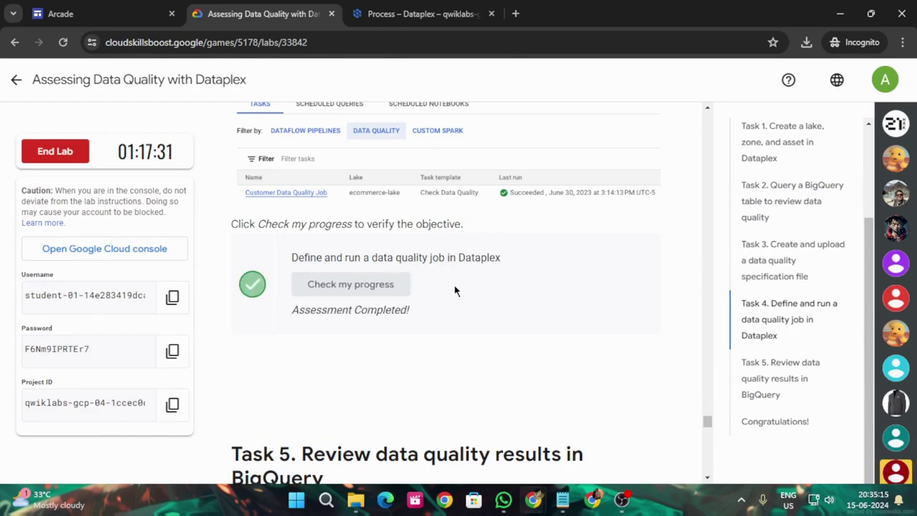
Read the Task 5 instructions, open BigQuery in the Google Cloud console, and expand the lab project to list its datasets.
{"action": "scroll", "coordinate": [456, 291], "scroll_direction": "down", "scroll_amount": 4}
{"action": "scroll", "coordinate": [456, 291], "scroll_direction": "down", "scroll_amount": 3}
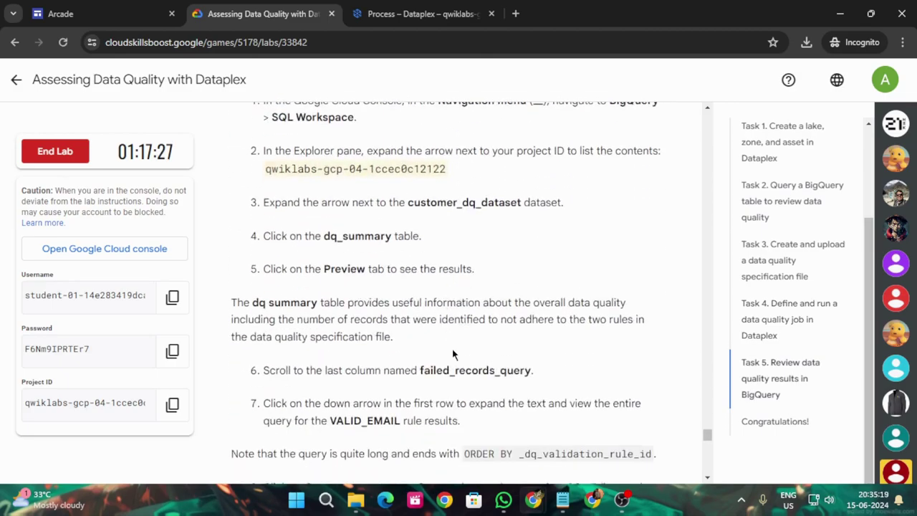
{"action": "left_click", "coordinate": [424, 13]}
{"action": "left_click", "coordinate": [398, 66]}
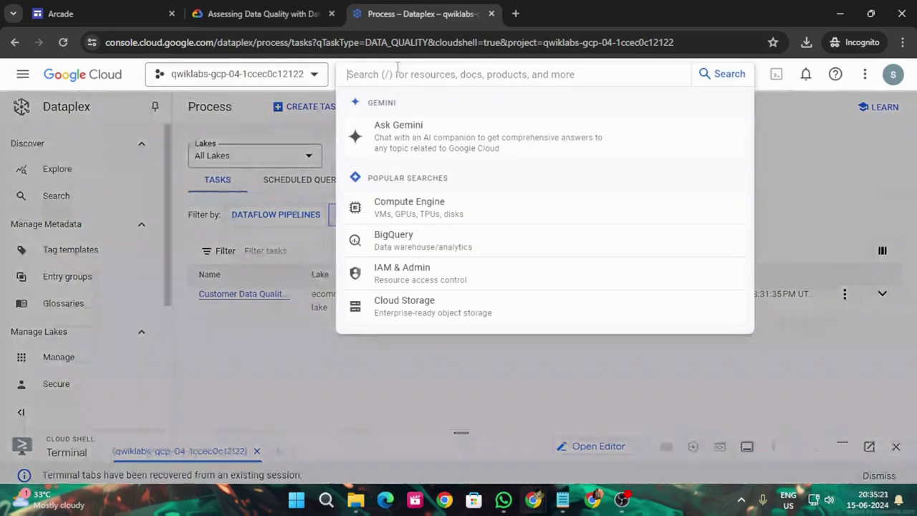
{"action": "left_click", "coordinate": [403, 240]}
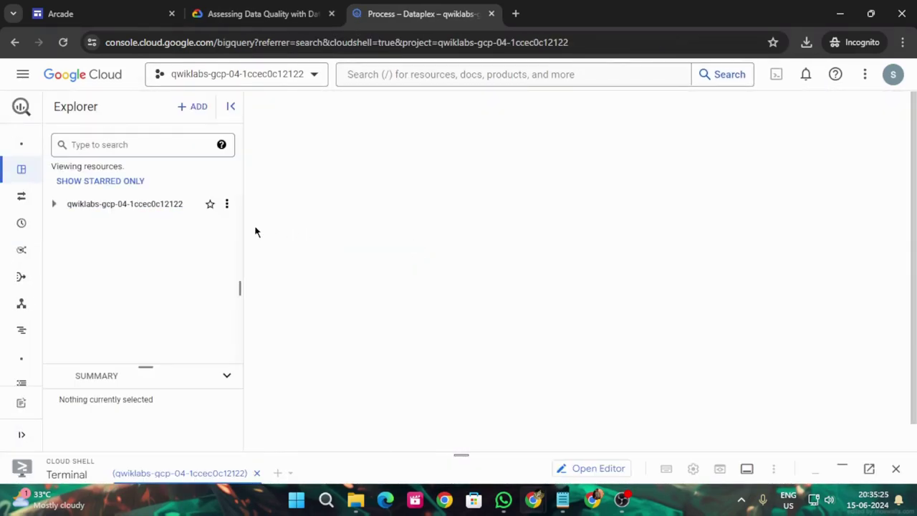
{"action": "left_click", "coordinate": [53, 204]}
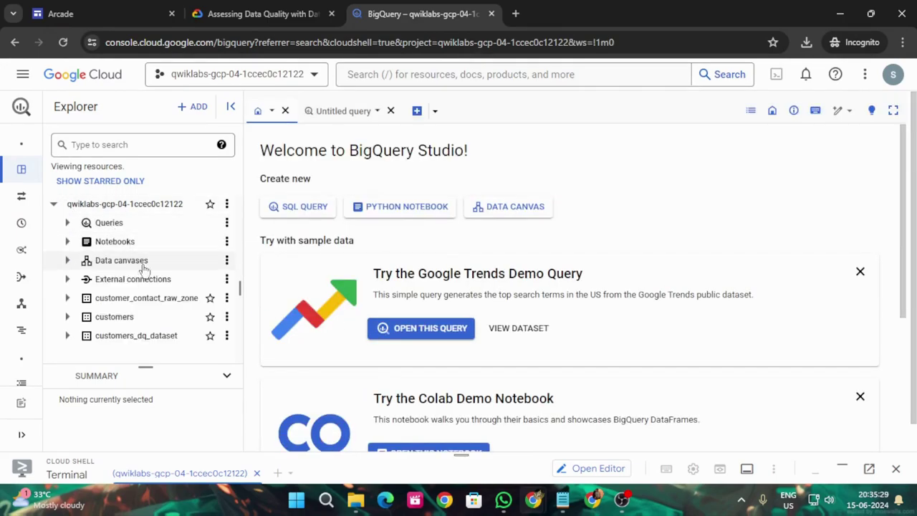
Preview the dq_summary table in customers_dq_dataset and bring its last column, failed_records_query, into view.
{"action": "scroll", "coordinate": [134, 262], "scroll_direction": "down", "scroll_amount": 1}
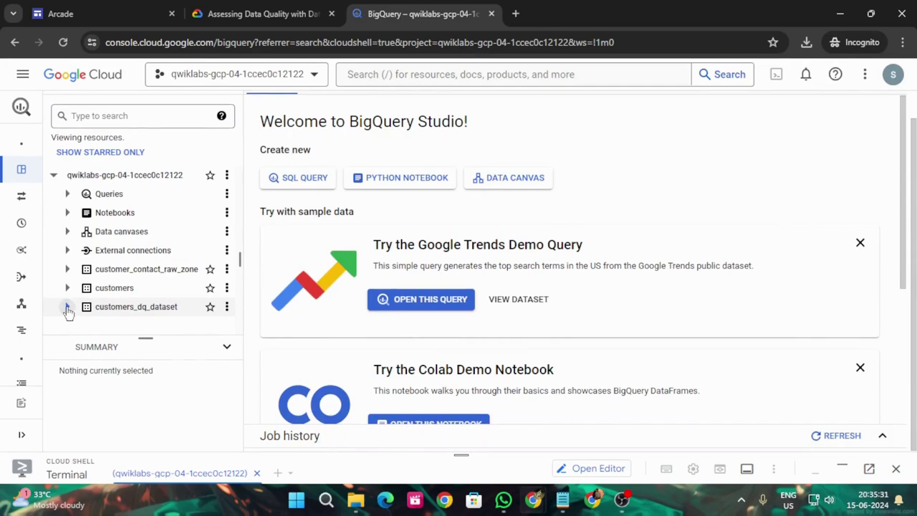
{"action": "left_click", "coordinate": [67, 308]}
{"action": "scroll", "coordinate": [129, 289], "scroll_direction": "down", "scroll_amount": 3}
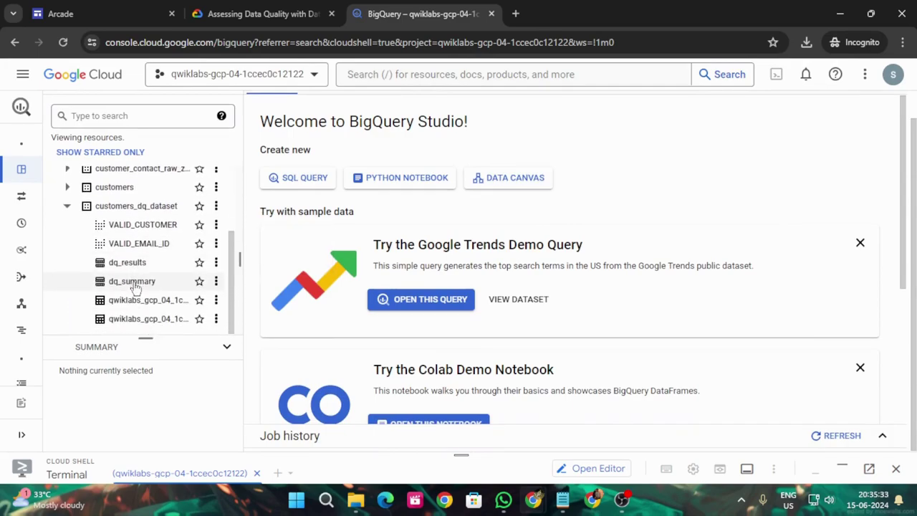
{"action": "left_click", "coordinate": [123, 284]}
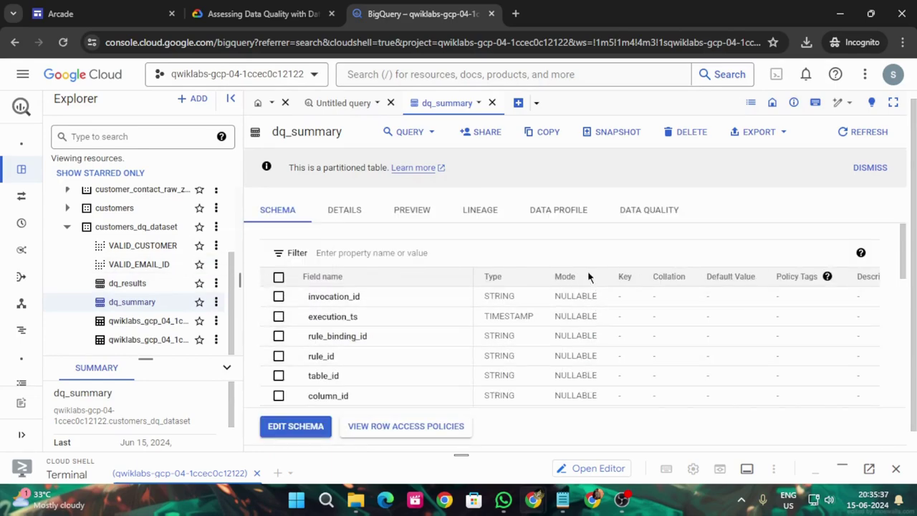
{"action": "left_click", "coordinate": [407, 213]}
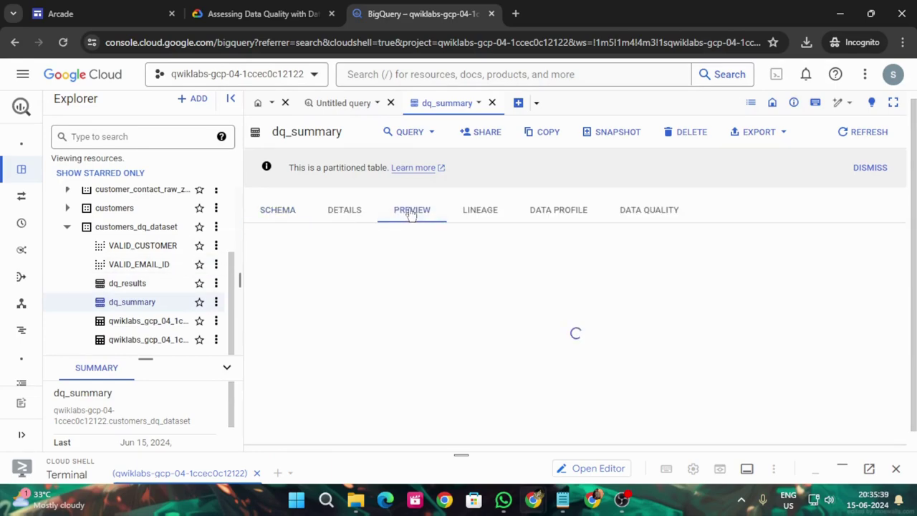
{"action": "left_click_drag", "start_coordinate": [390, 438], "coordinate": [896, 438]}
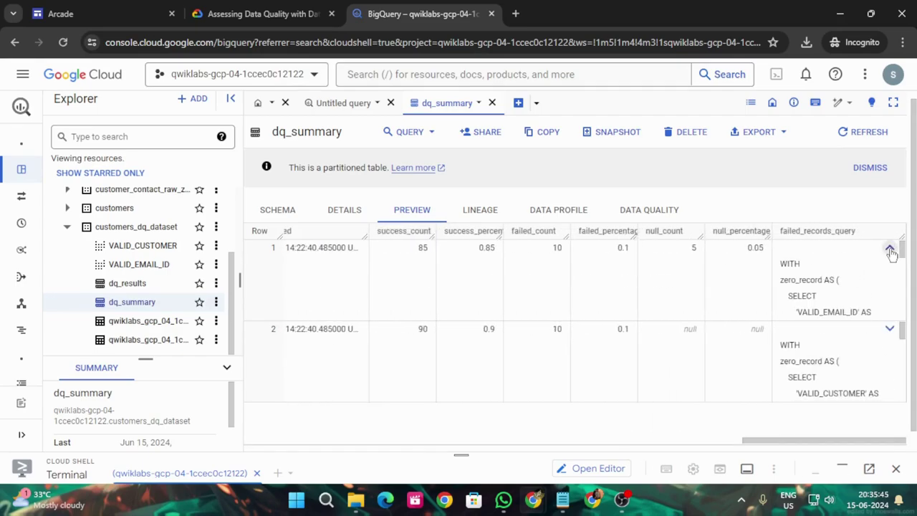
Copy the entire VALID_EMAIL_ID failed_records_query from the first row, run it in a new query, and review the results.
{"action": "left_click_drag", "start_coordinate": [781, 263], "coordinate": [901, 324]}
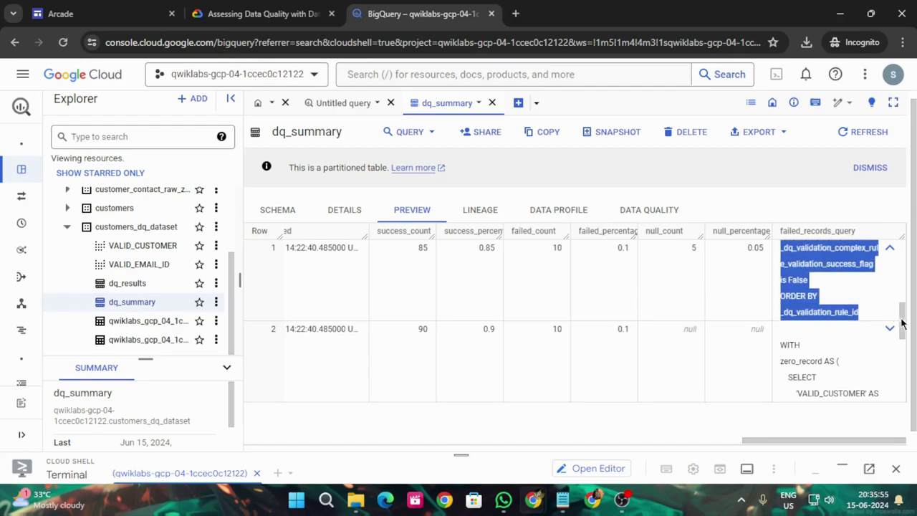
{"action": "left_click", "coordinate": [902, 324]}
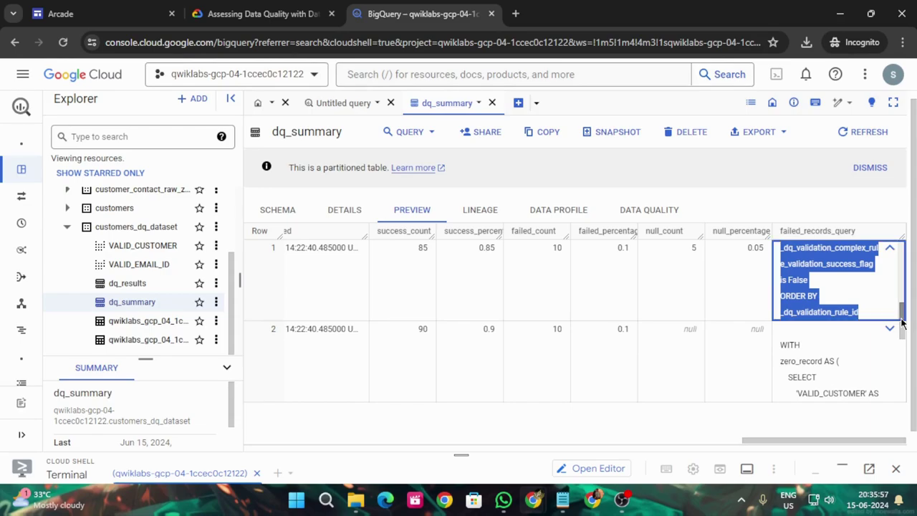
{"action": "left_click", "coordinate": [529, 112]}
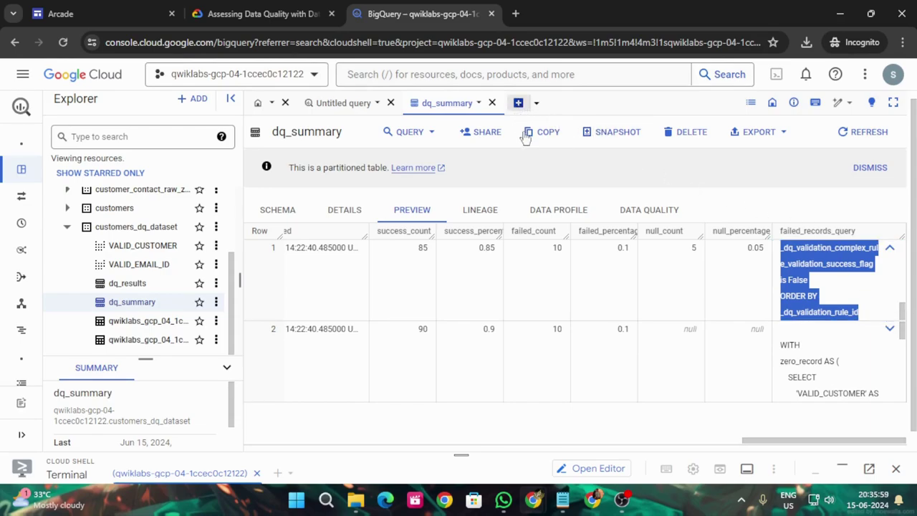
{"action": "key", "text": "ctrl+v"}
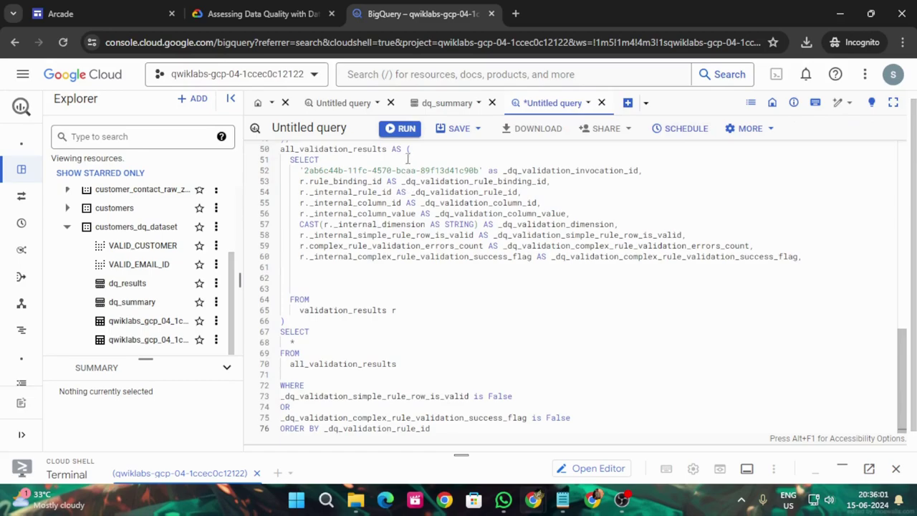
{"action": "left_click", "coordinate": [401, 129]}
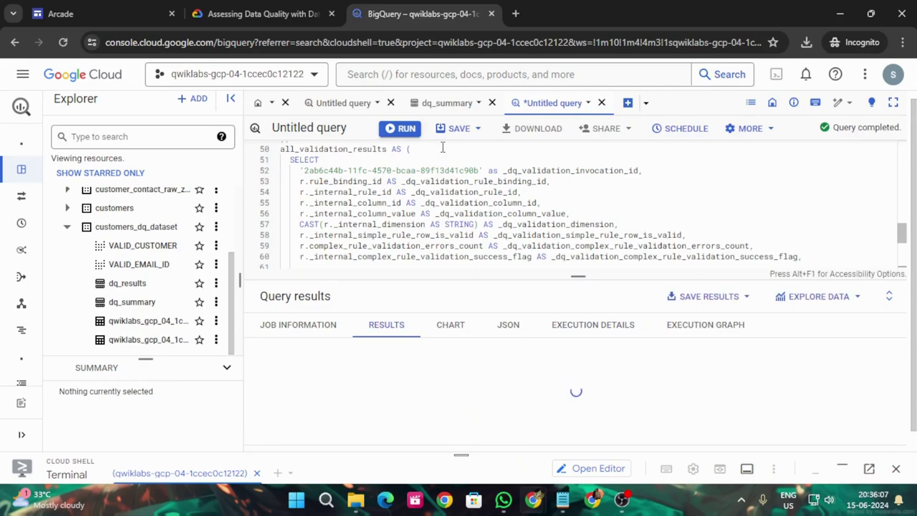
{"action": "scroll", "coordinate": [534, 372], "scroll_direction": "down", "scroll_amount": 3}
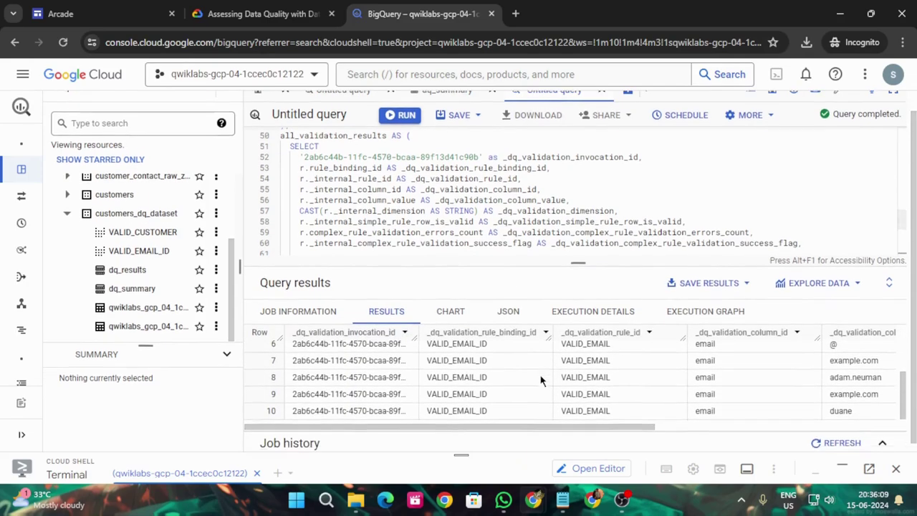
{"action": "scroll", "coordinate": [536, 381], "scroll_direction": "up", "scroll_amount": 3}
{"action": "scroll", "coordinate": [533, 270], "scroll_direction": "up", "scroll_amount": 4}
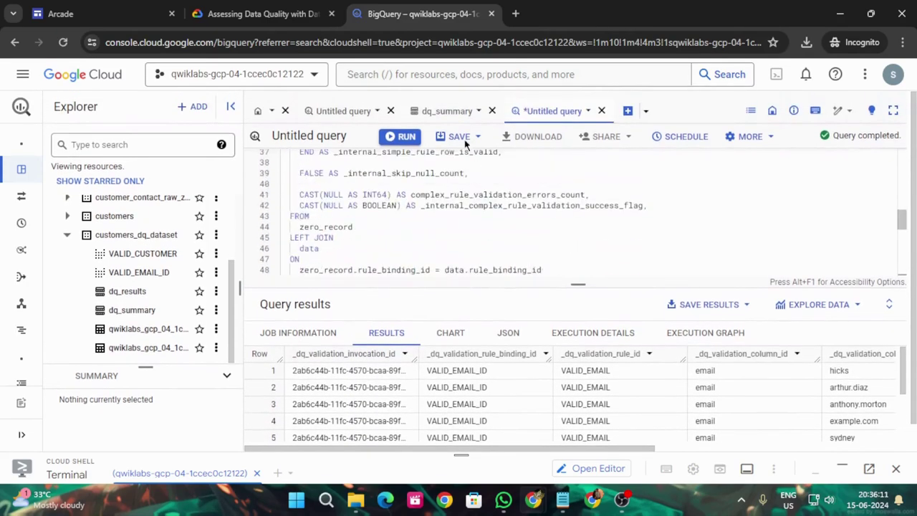
Copy the full VALID_CUSTOMER failed_records_query from the second dq_summary row, run it in another new query, and review the results.
{"action": "left_click", "coordinate": [447, 111]}
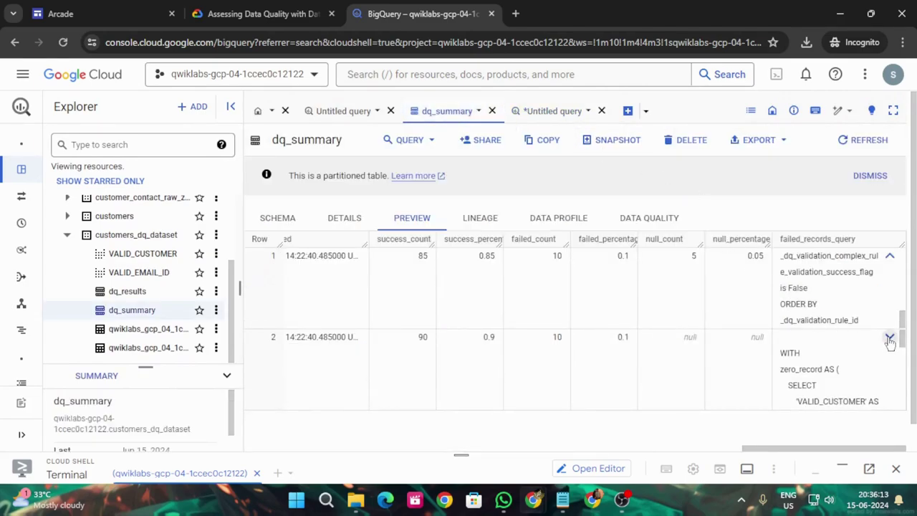
{"action": "left_click_drag", "start_coordinate": [777, 349], "coordinate": [903, 432]}
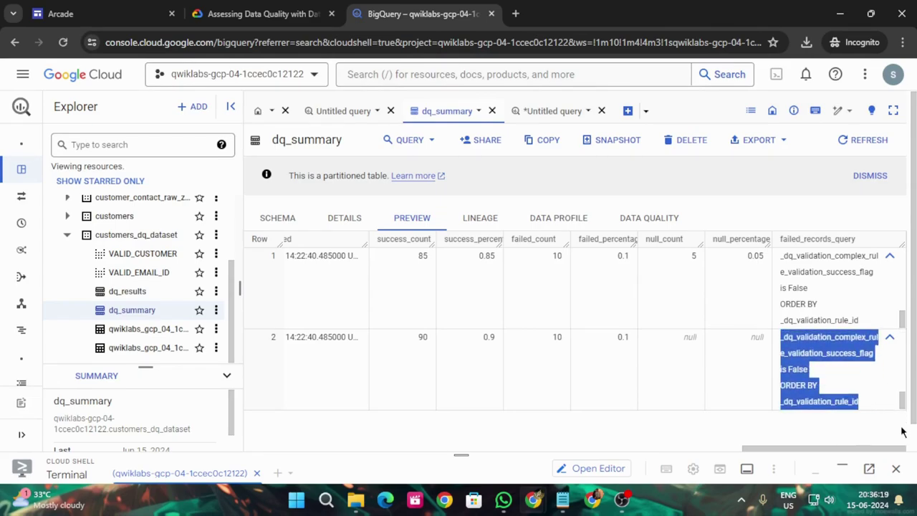
{"action": "left_click", "coordinate": [628, 110]}
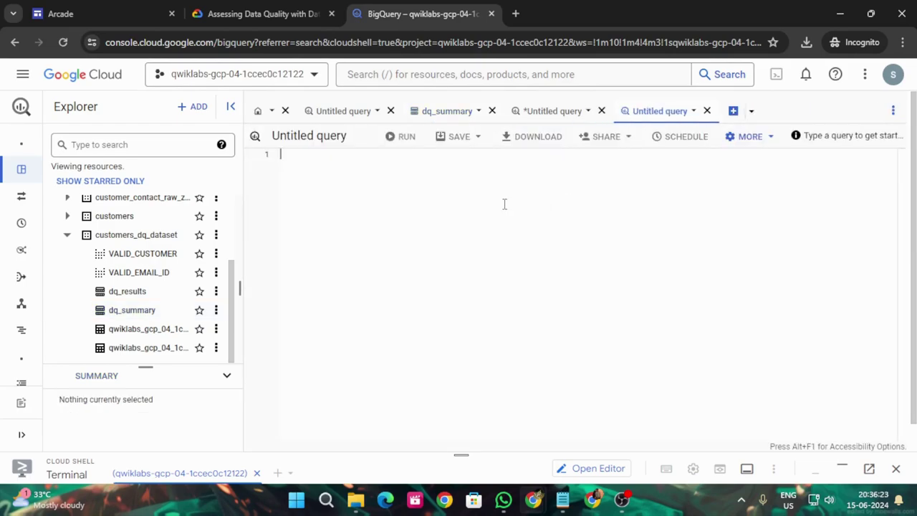
{"action": "key", "text": "ctrl+v"}
{"action": "scroll", "coordinate": [475, 202], "scroll_direction": "up", "scroll_amount": 5}
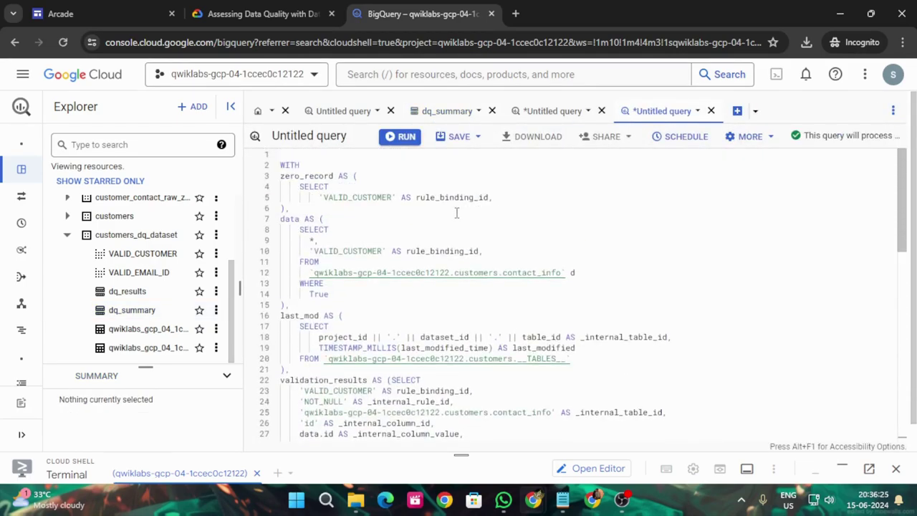
{"action": "left_click", "coordinate": [395, 137]}
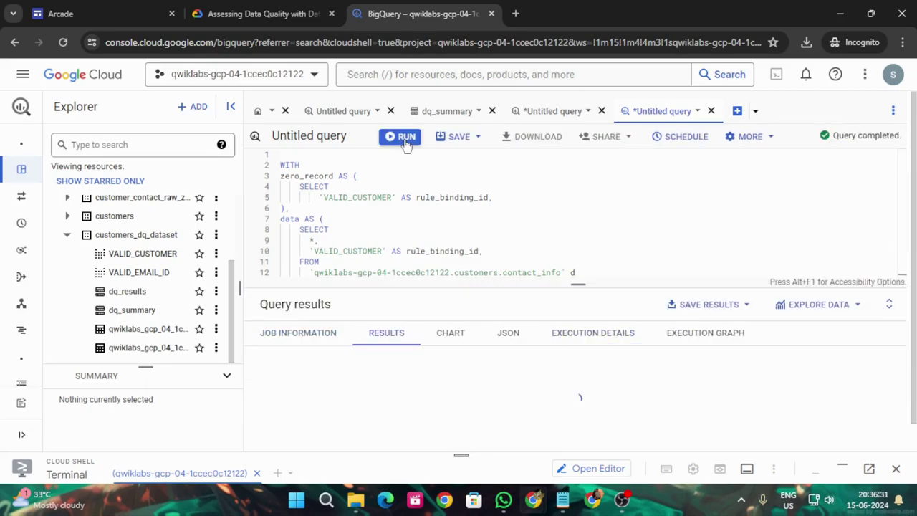
{"action": "scroll", "coordinate": [409, 369], "scroll_direction": "down", "scroll_amount": 3}
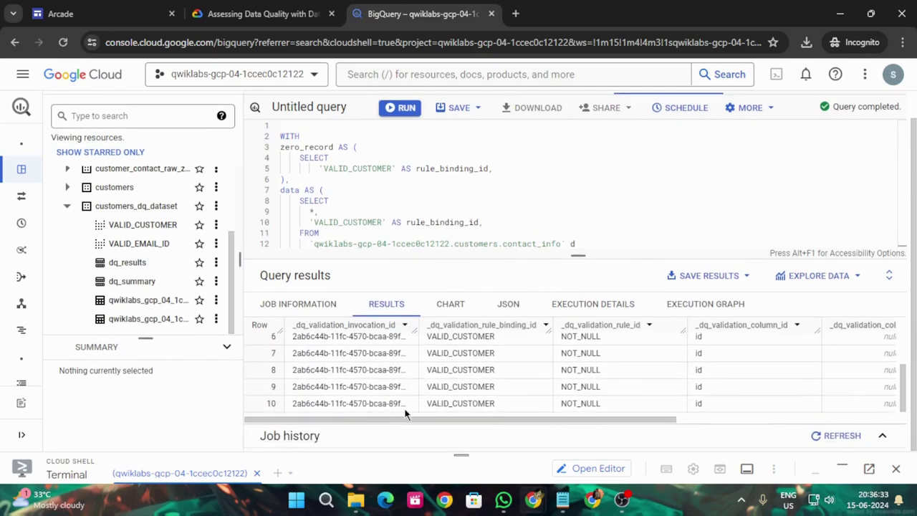
Return to the lab instructions and check the progress of the Review data quality results in BigQuery table objective.
{"action": "left_click", "coordinate": [290, 5]}
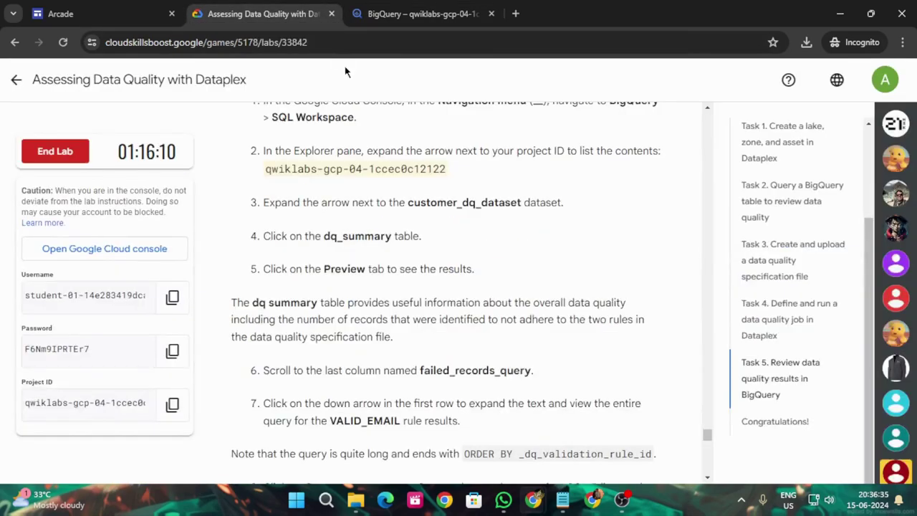
{"action": "scroll", "coordinate": [399, 365], "scroll_direction": "down", "scroll_amount": 10}
{"action": "left_click", "coordinate": [371, 288]}
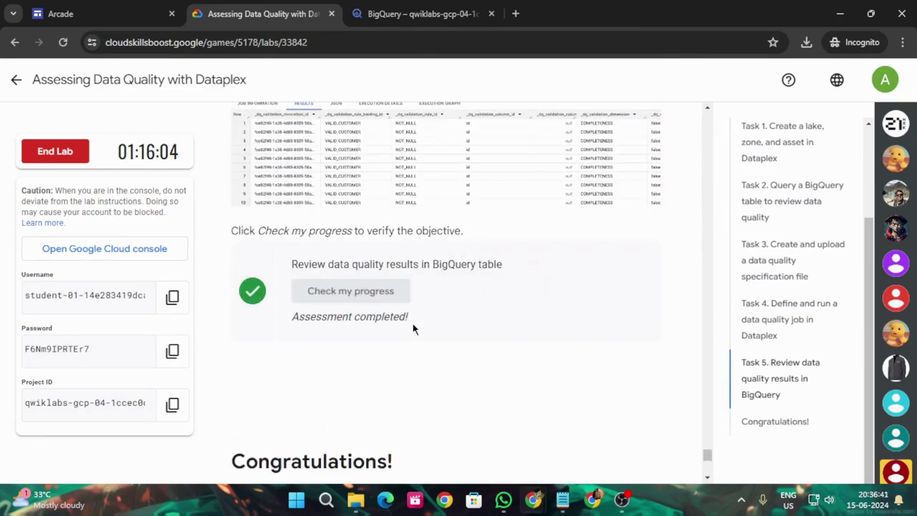
Go to the lab's Congratulations section, highlight its heading, and end the lab.
{"action": "scroll", "coordinate": [372, 425], "scroll_direction": "down", "scroll_amount": 3}
{"action": "left_click_drag", "start_coordinate": [235, 281], "coordinate": [452, 266]}
{"action": "left_click", "coordinate": [65, 153]}
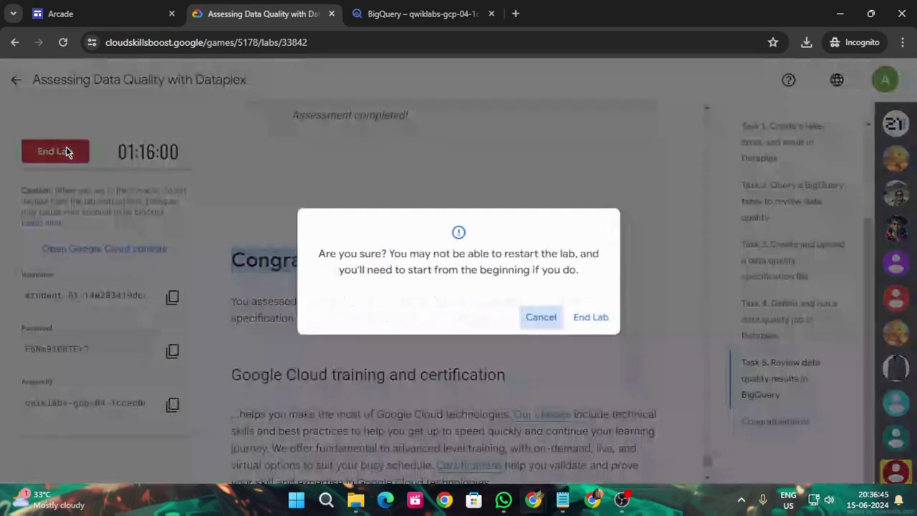
{"action": "left_click", "coordinate": [582, 318]}
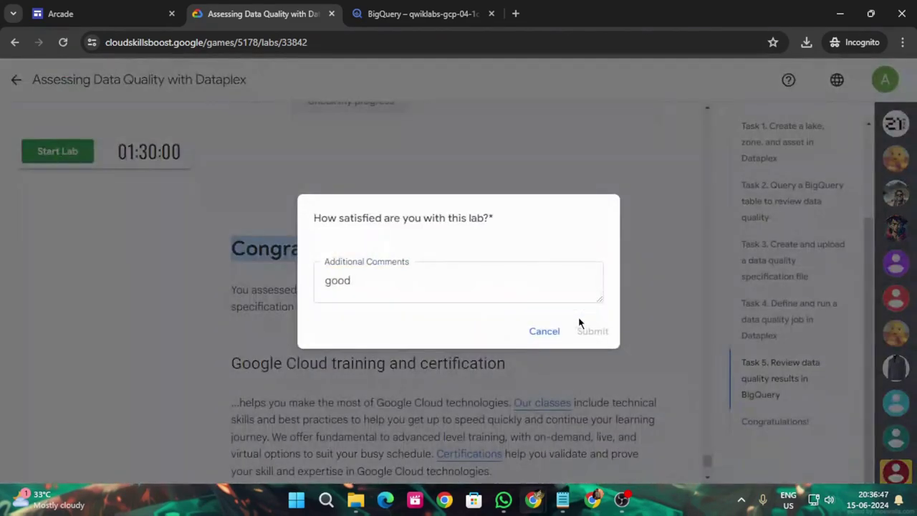